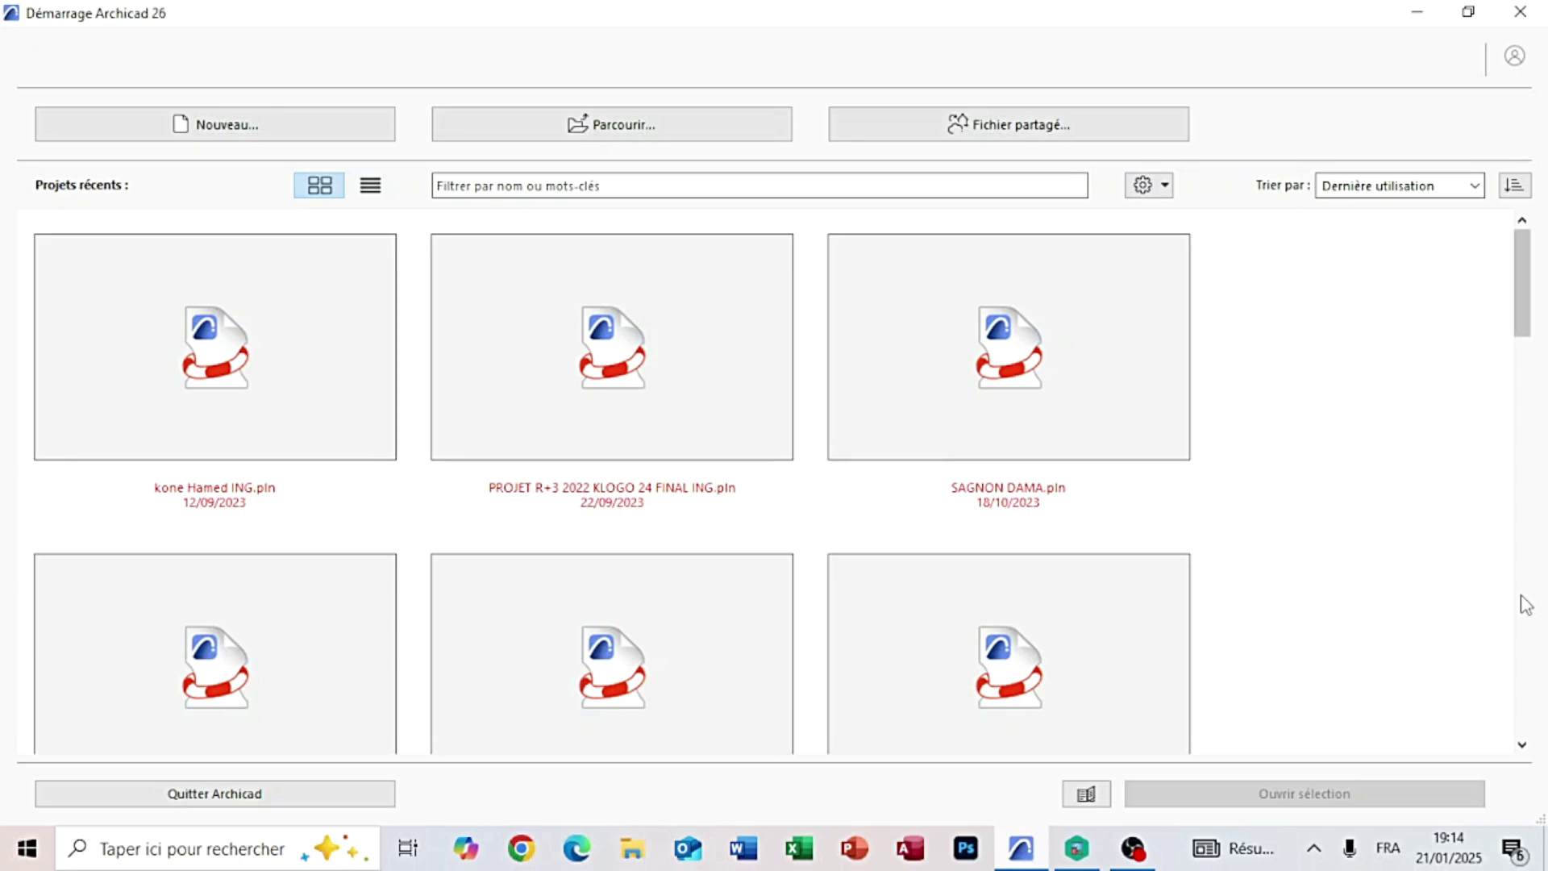
Look through the recent projects and start creating a new project
mouse_move(1187, 355)
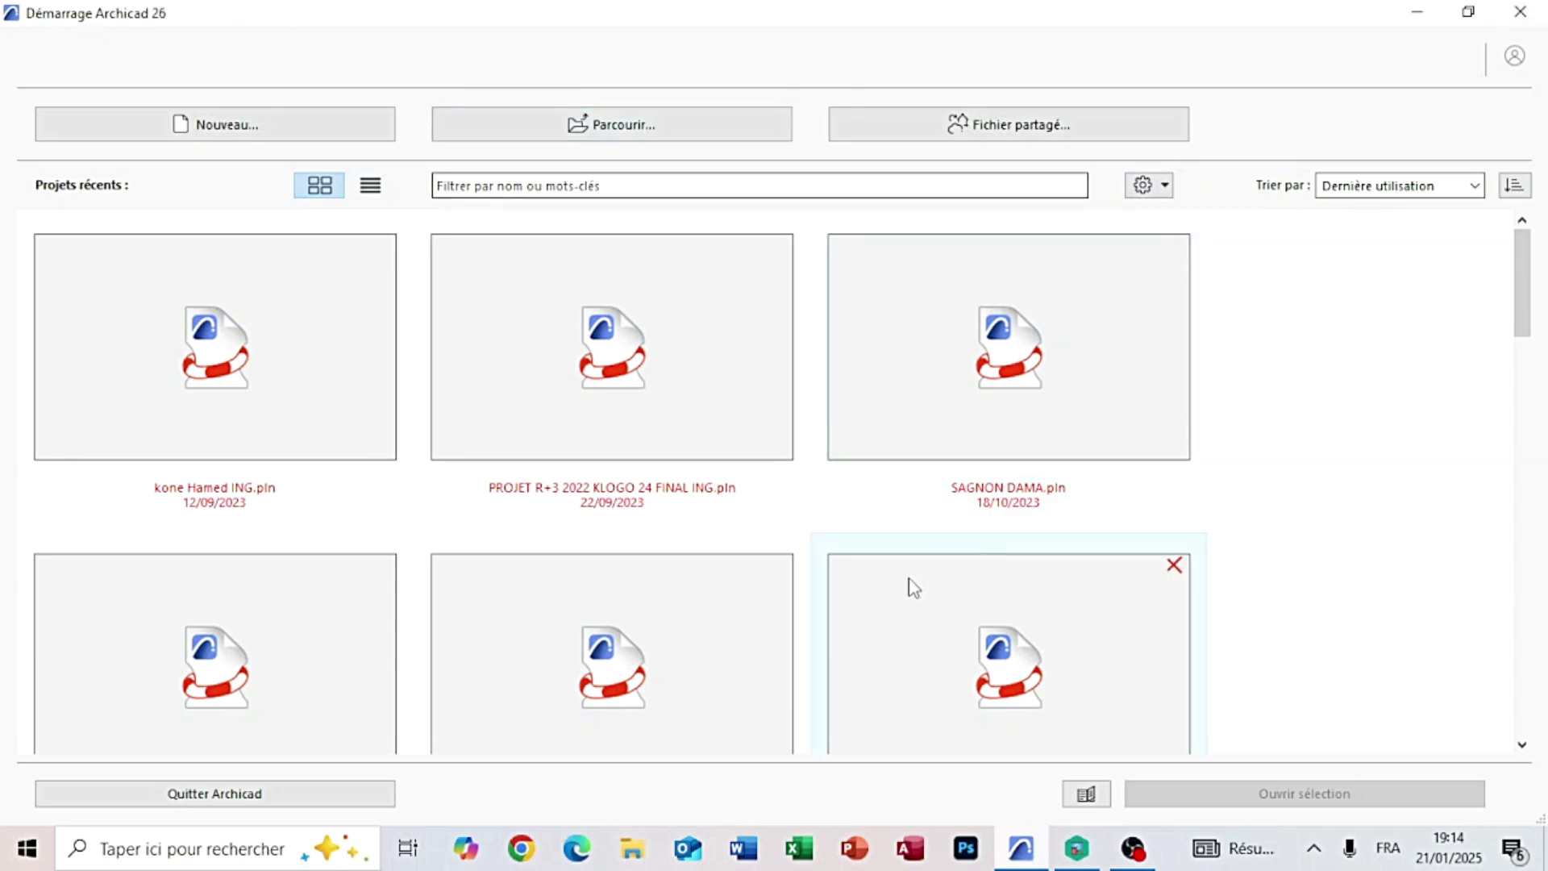
mouse_move(735, 505)
scroll(734, 504, "down", 10)
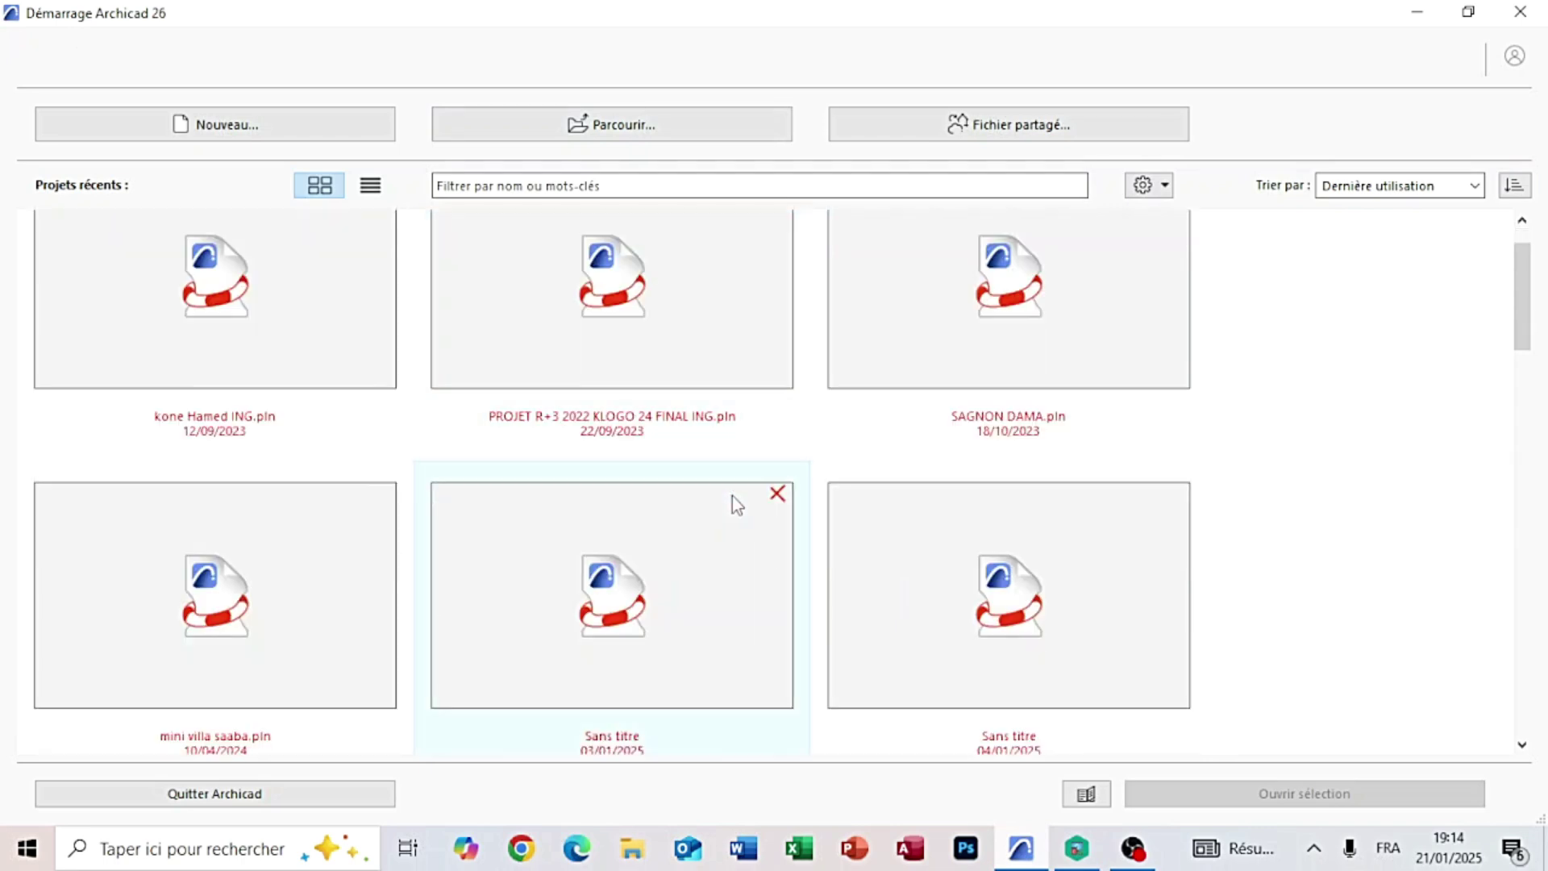
scroll(742, 528, "down", 12)
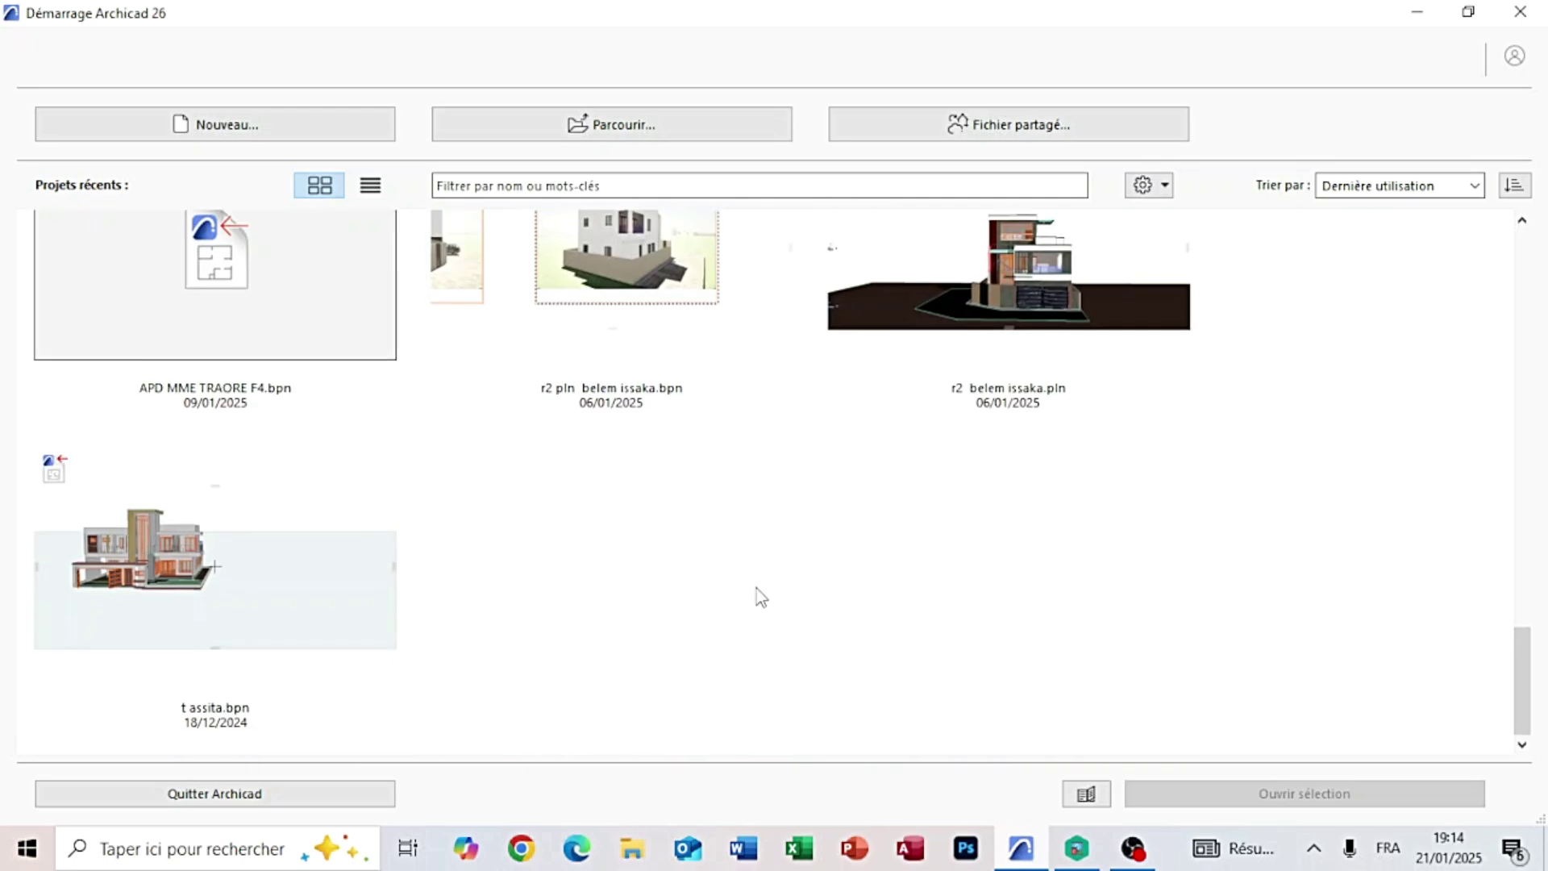
scroll(756, 591, "up", 15)
scroll(765, 599, "up", 1)
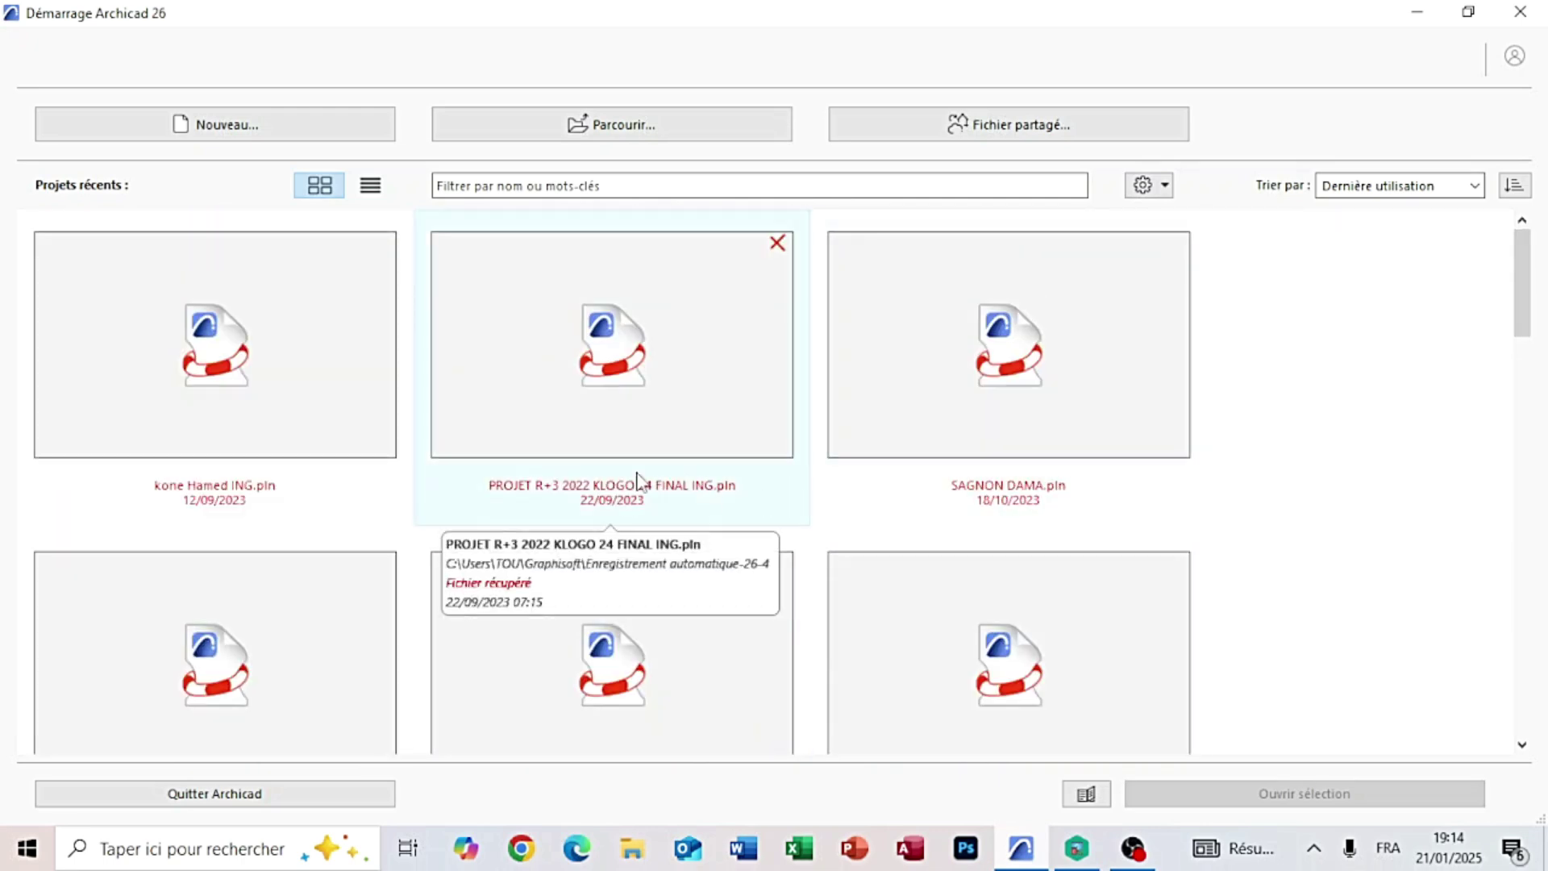
left_click(269, 143)
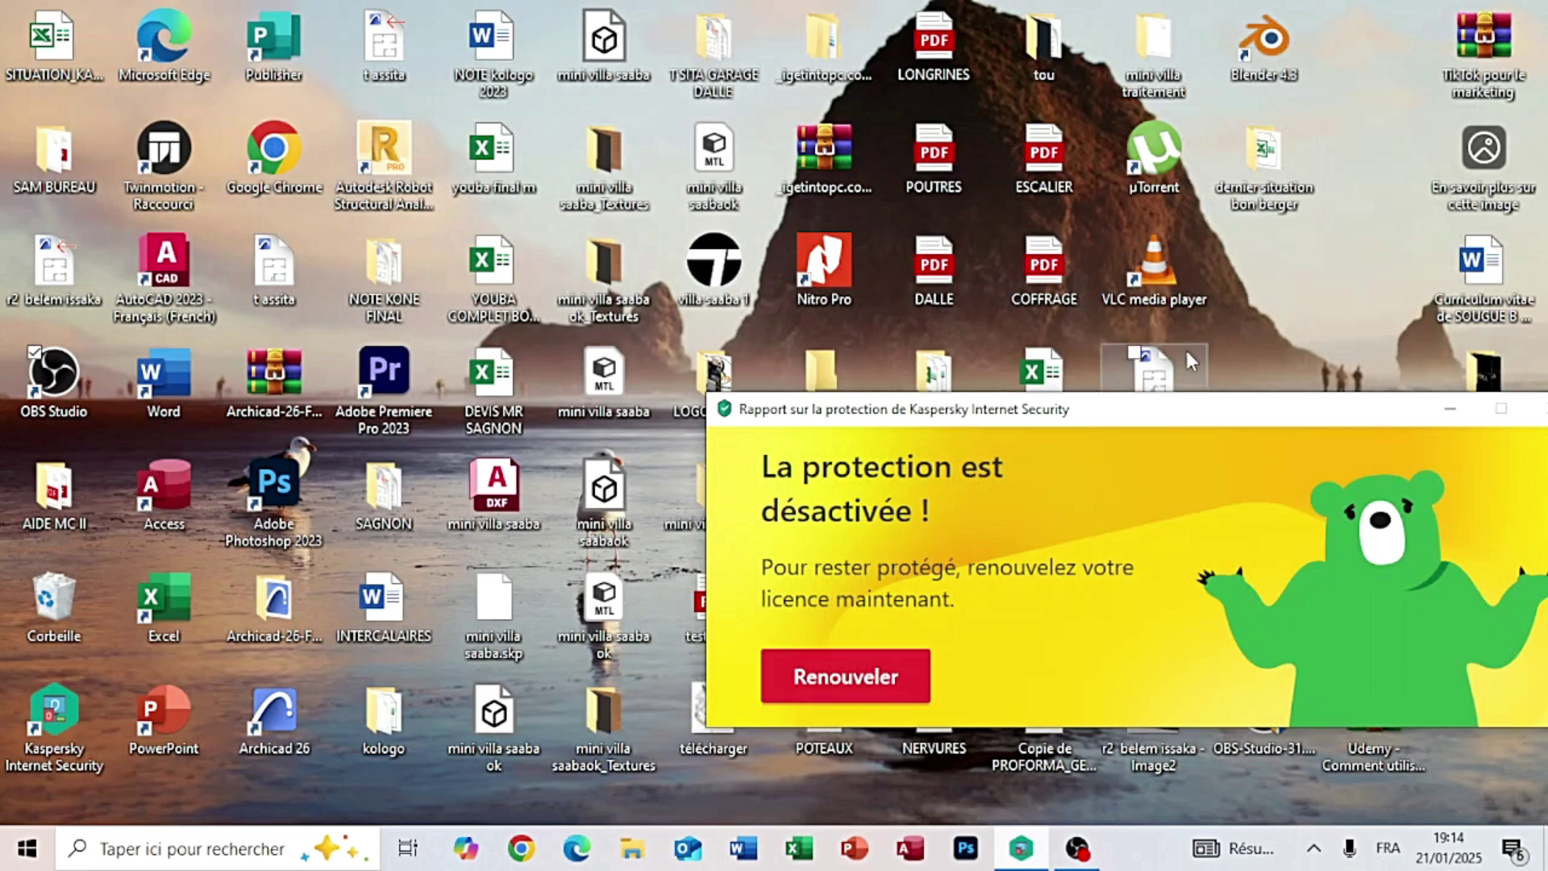
Dismiss the Kaspersky protection notification and minimise the OBS window
left_click_drag(1216, 421, 988, 496)
left_click(1324, 488)
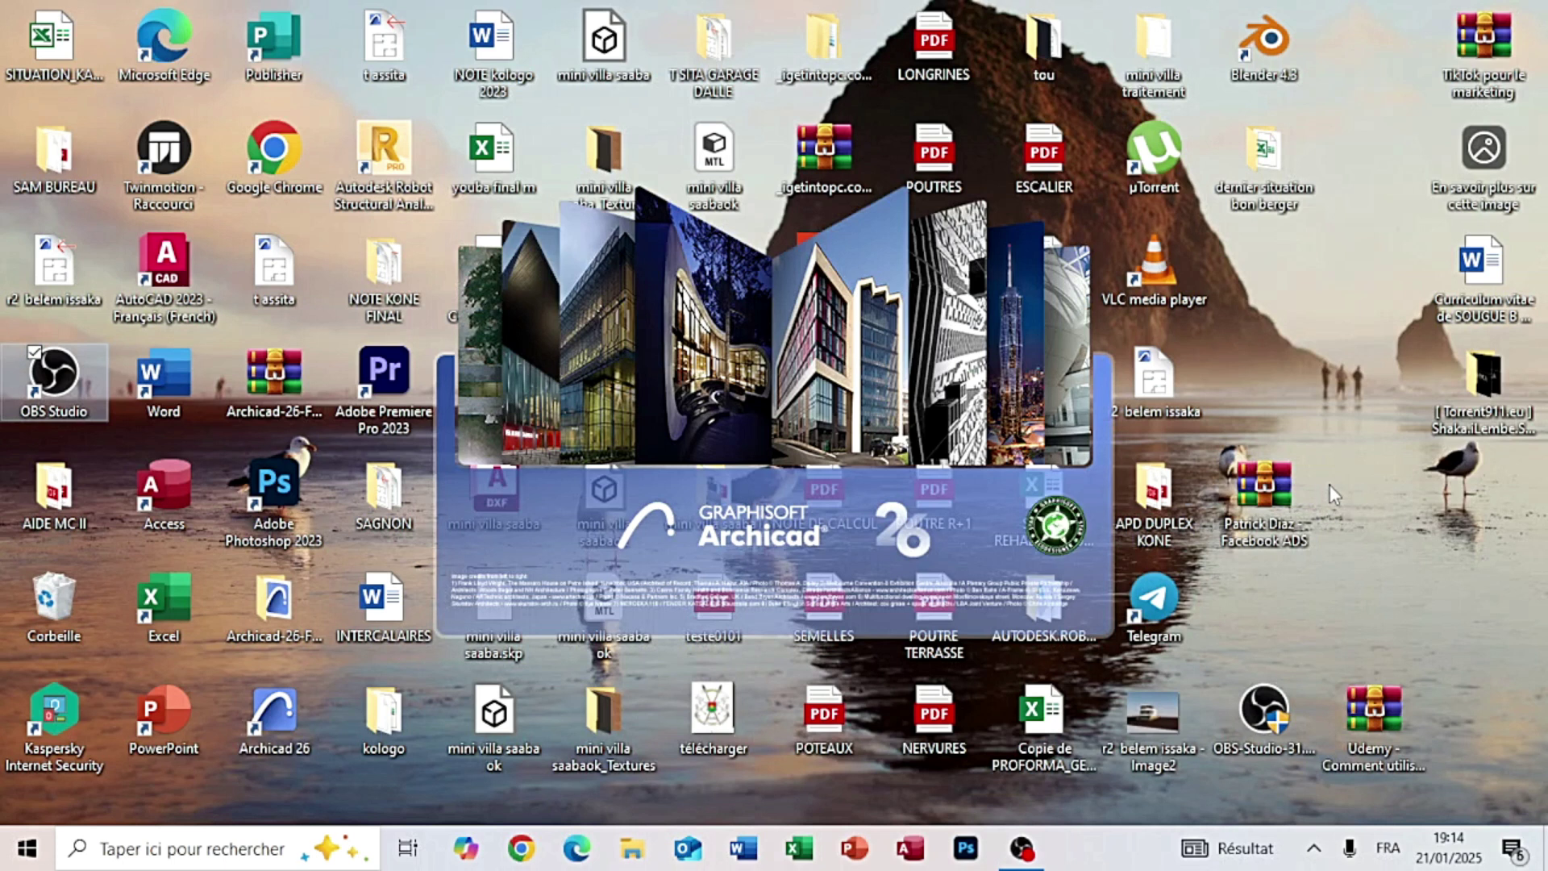
left_click(1045, 853)
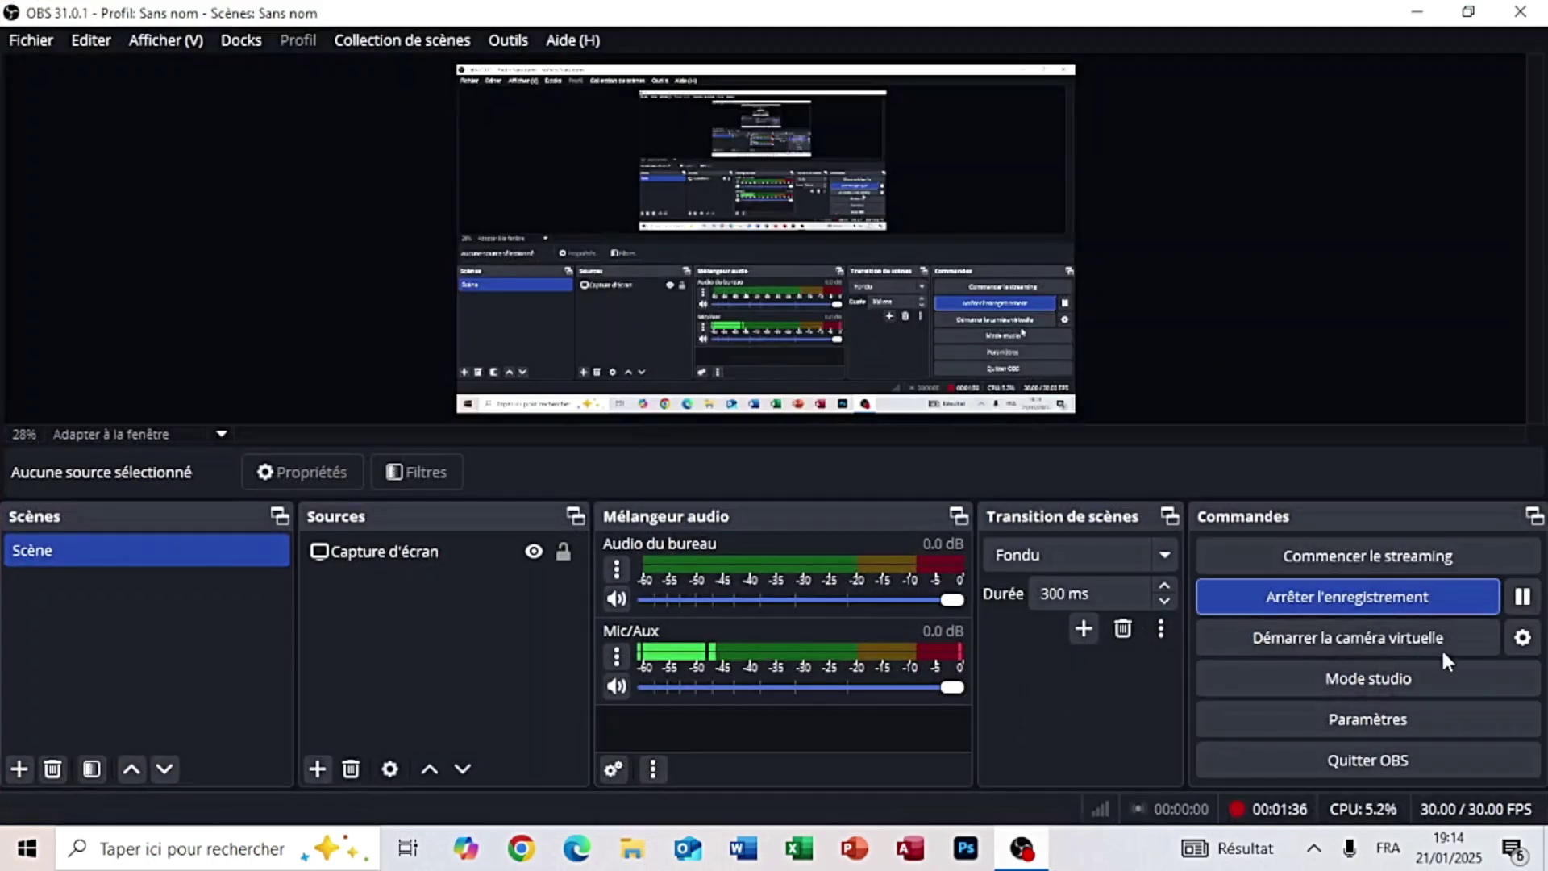
left_click(1416, 17)
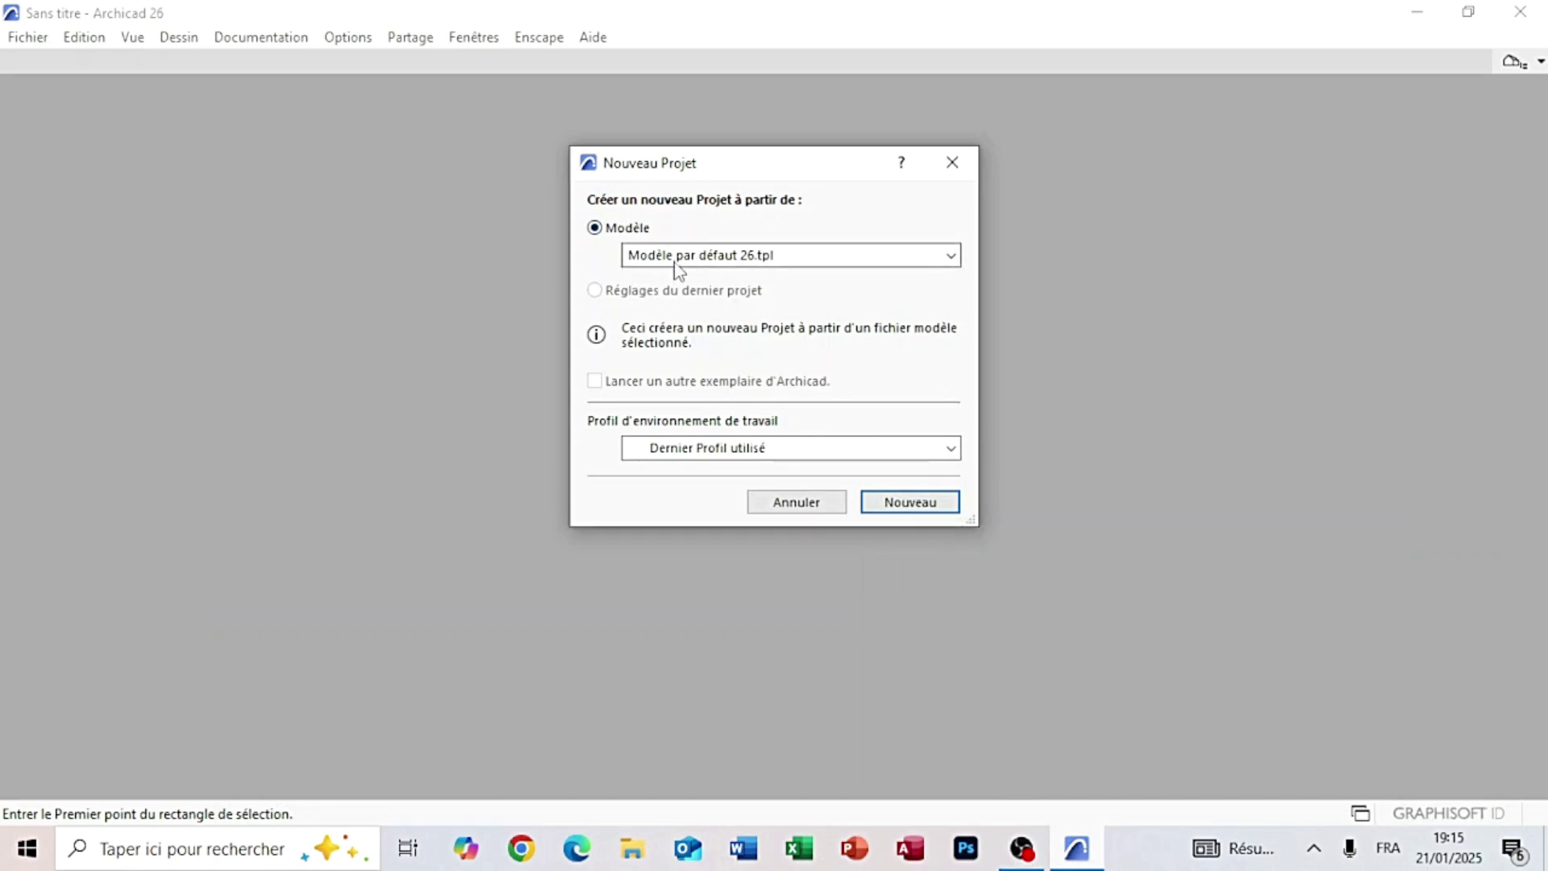
Create the new project from the template Modèle par défaut 26.tpl with the work environment profile Profil par défaut
left_click(701, 257)
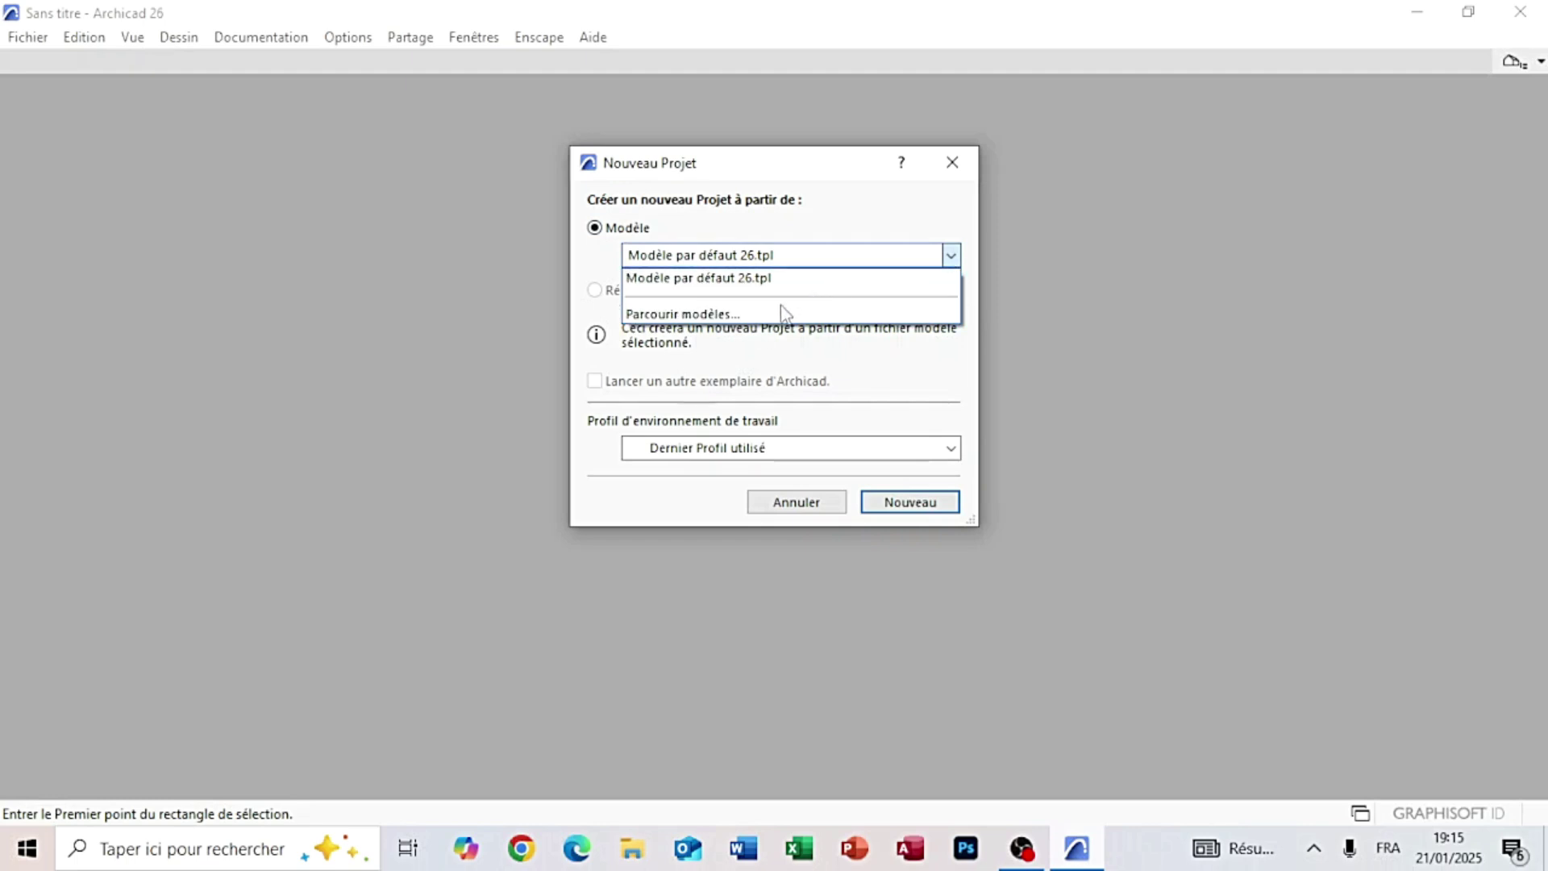
left_click(787, 360)
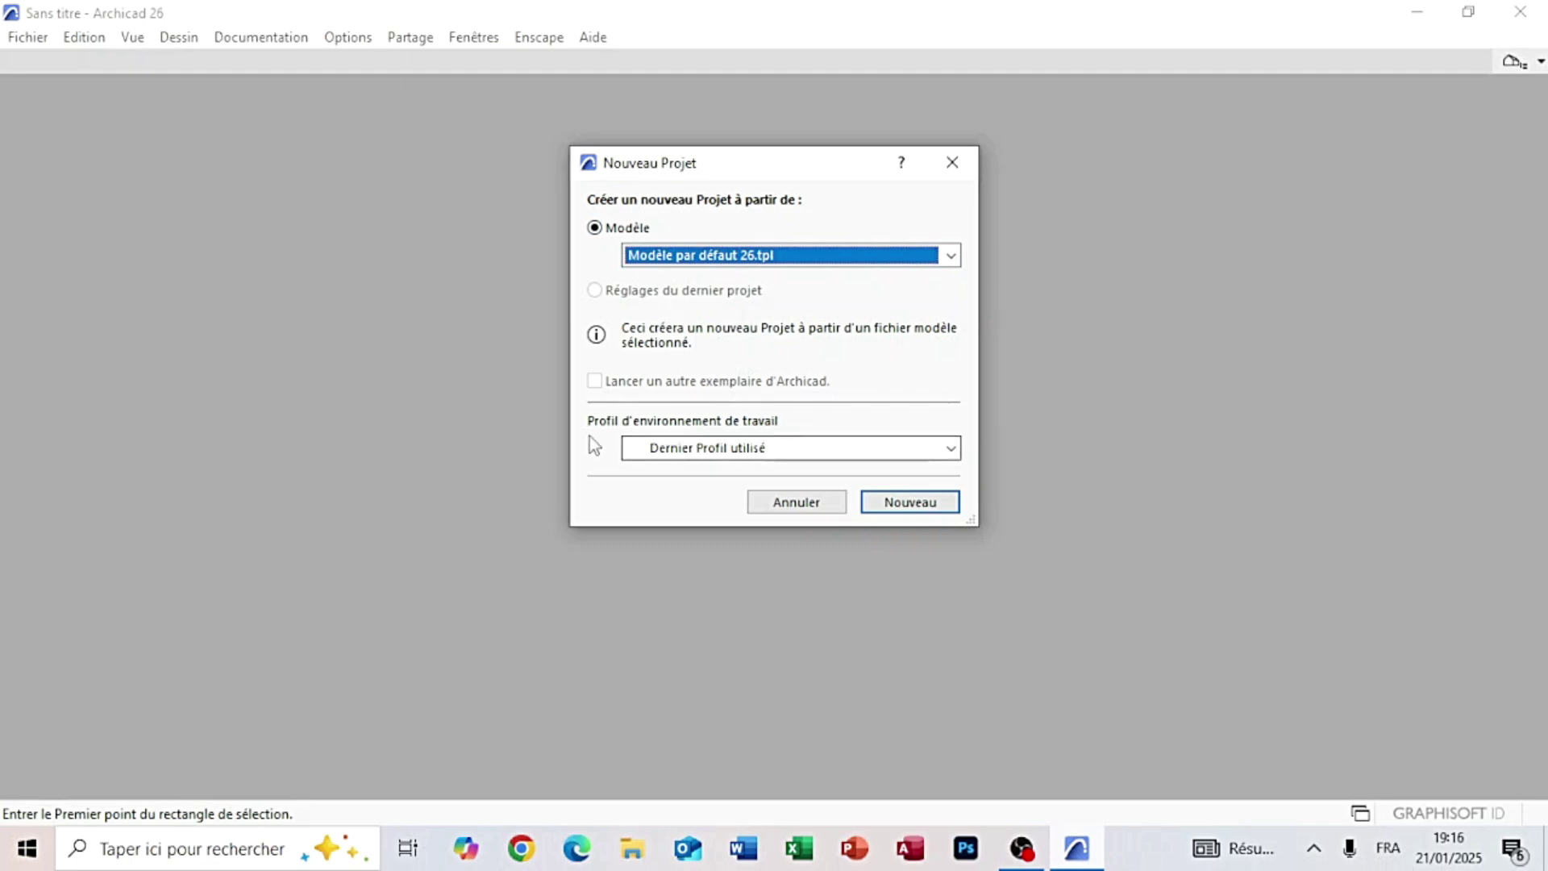
left_click(741, 457)
left_click(738, 489)
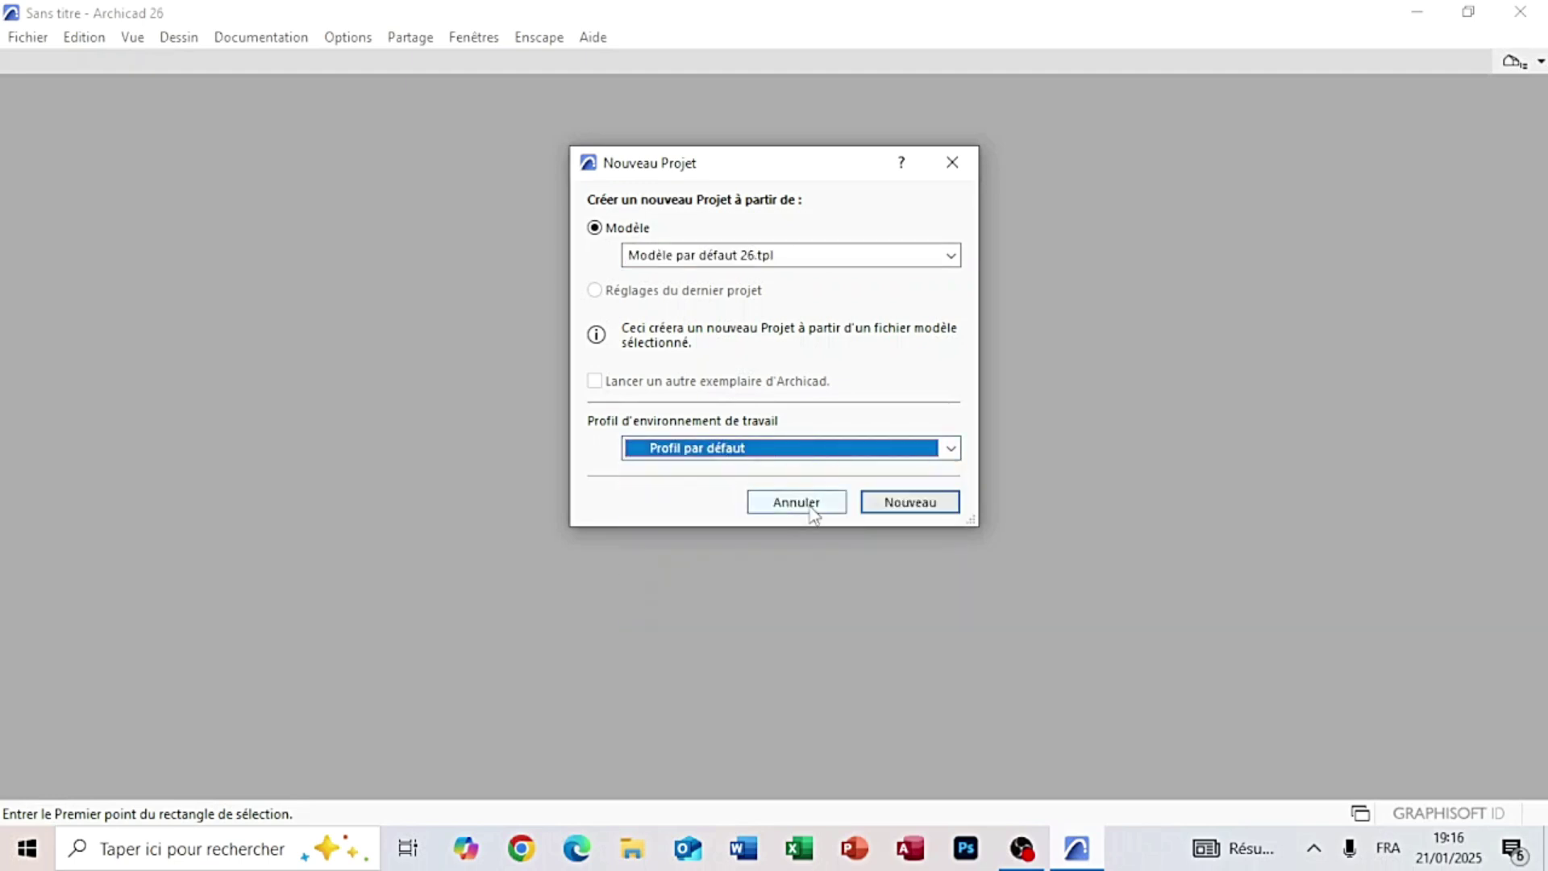
left_click(889, 508)
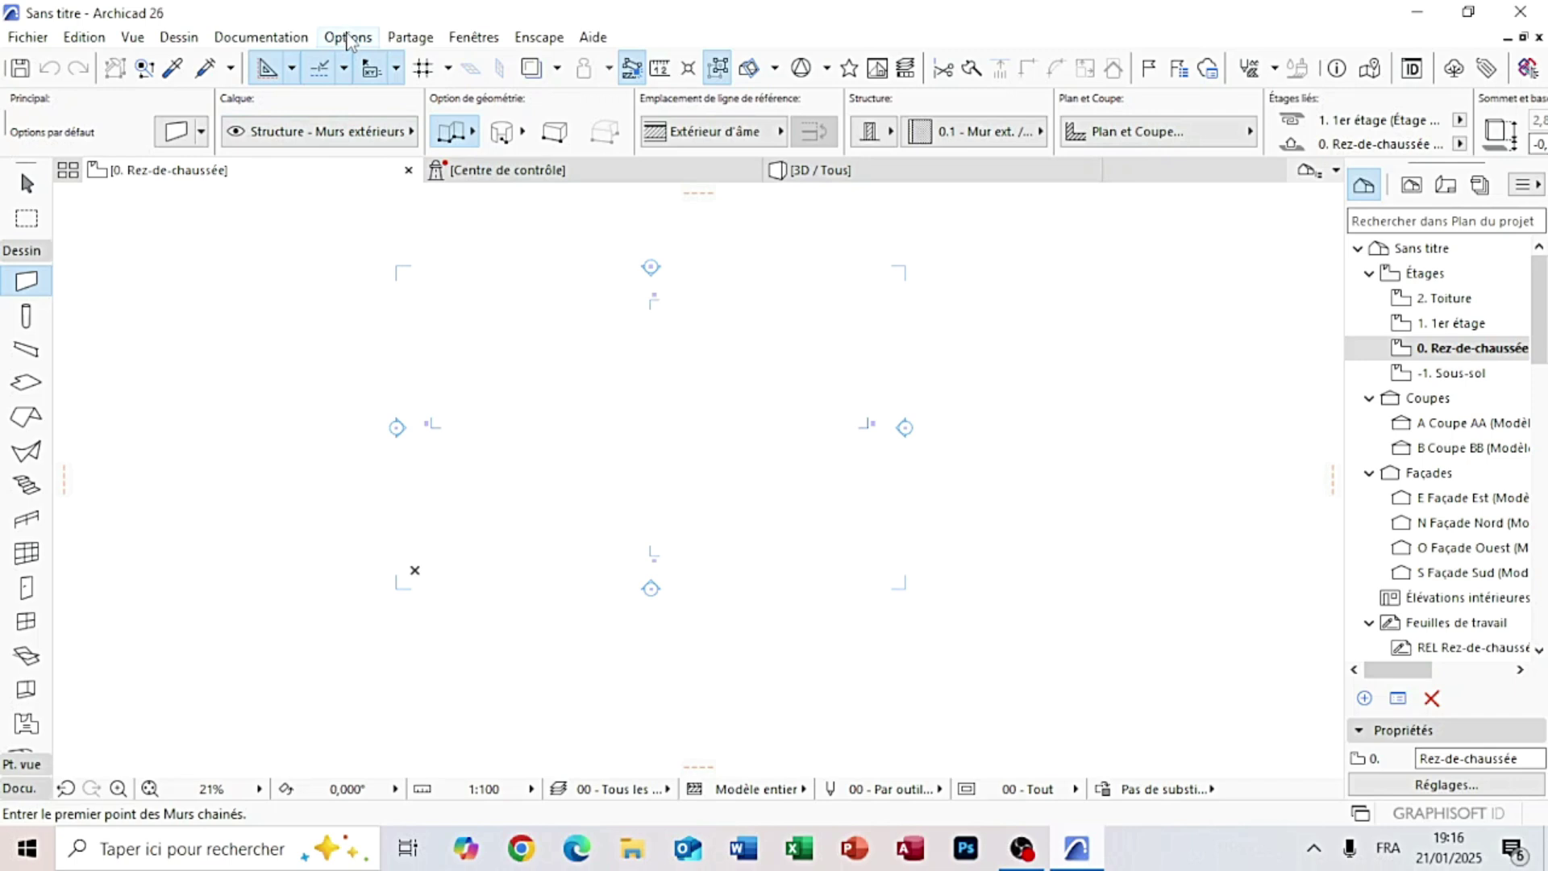
In the project's working unit preferences, set the length unit mètre to 3 decimals
left_click(347, 38)
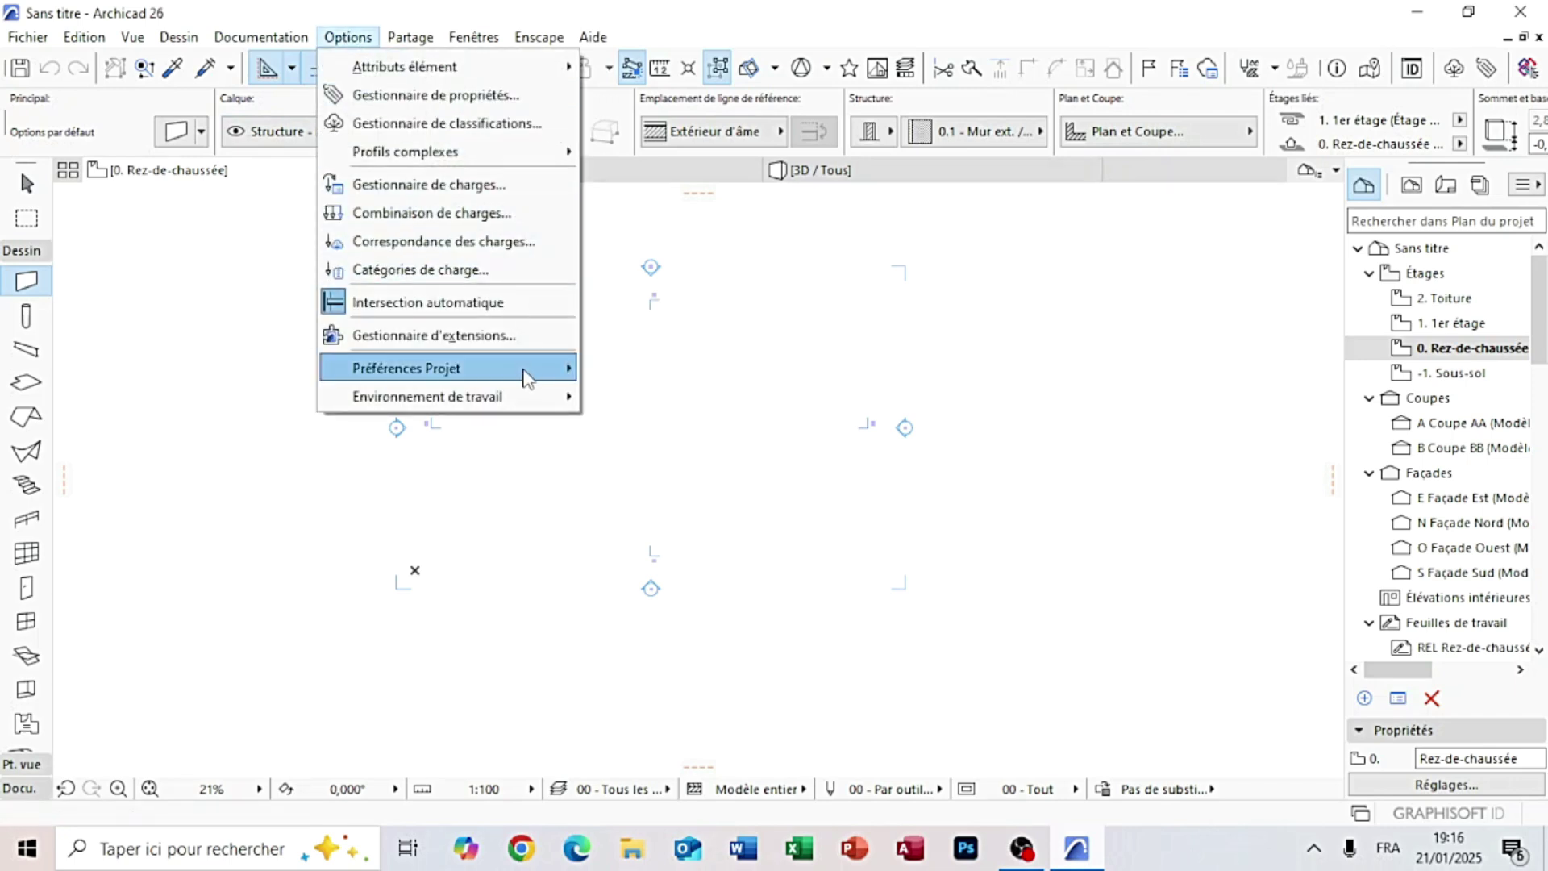
mouse_move(528, 377)
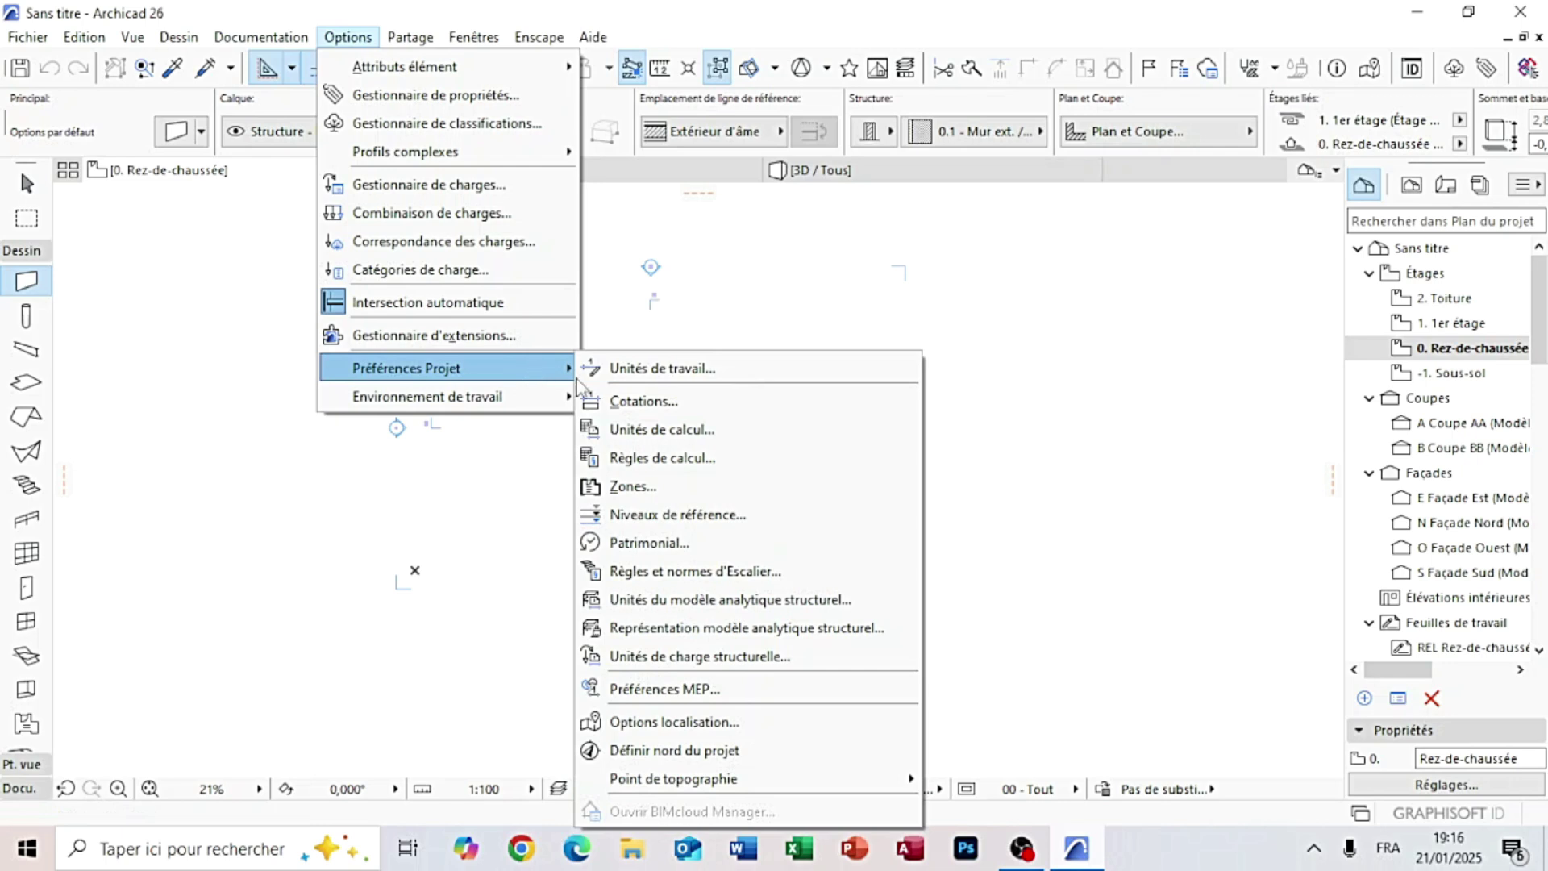
left_click(657, 369)
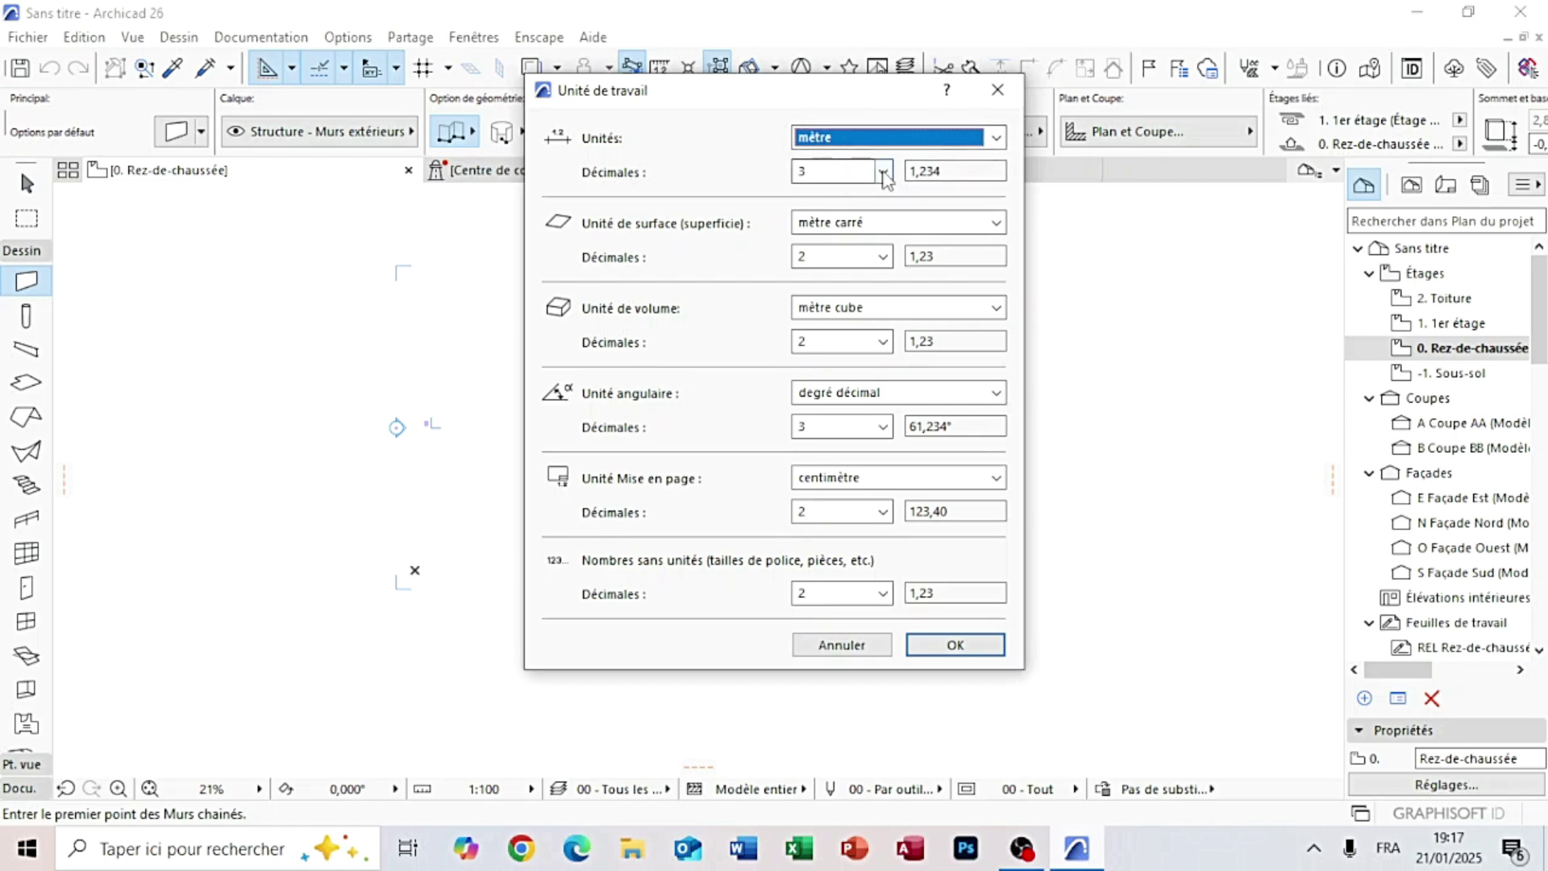
left_click(884, 172)
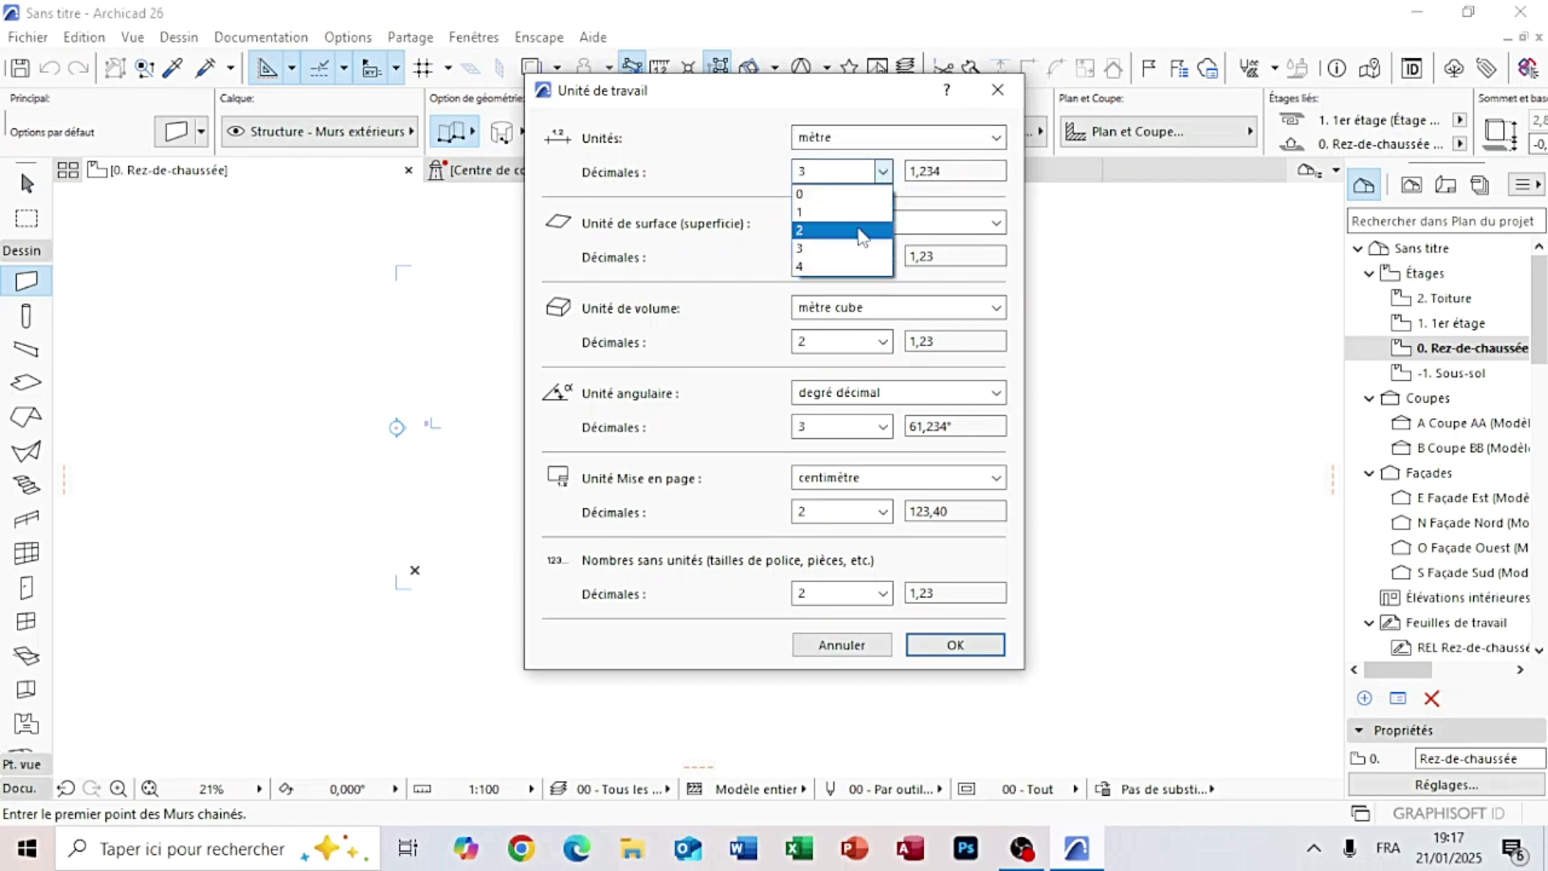
left_click(861, 234)
left_click(885, 171)
left_click(861, 249)
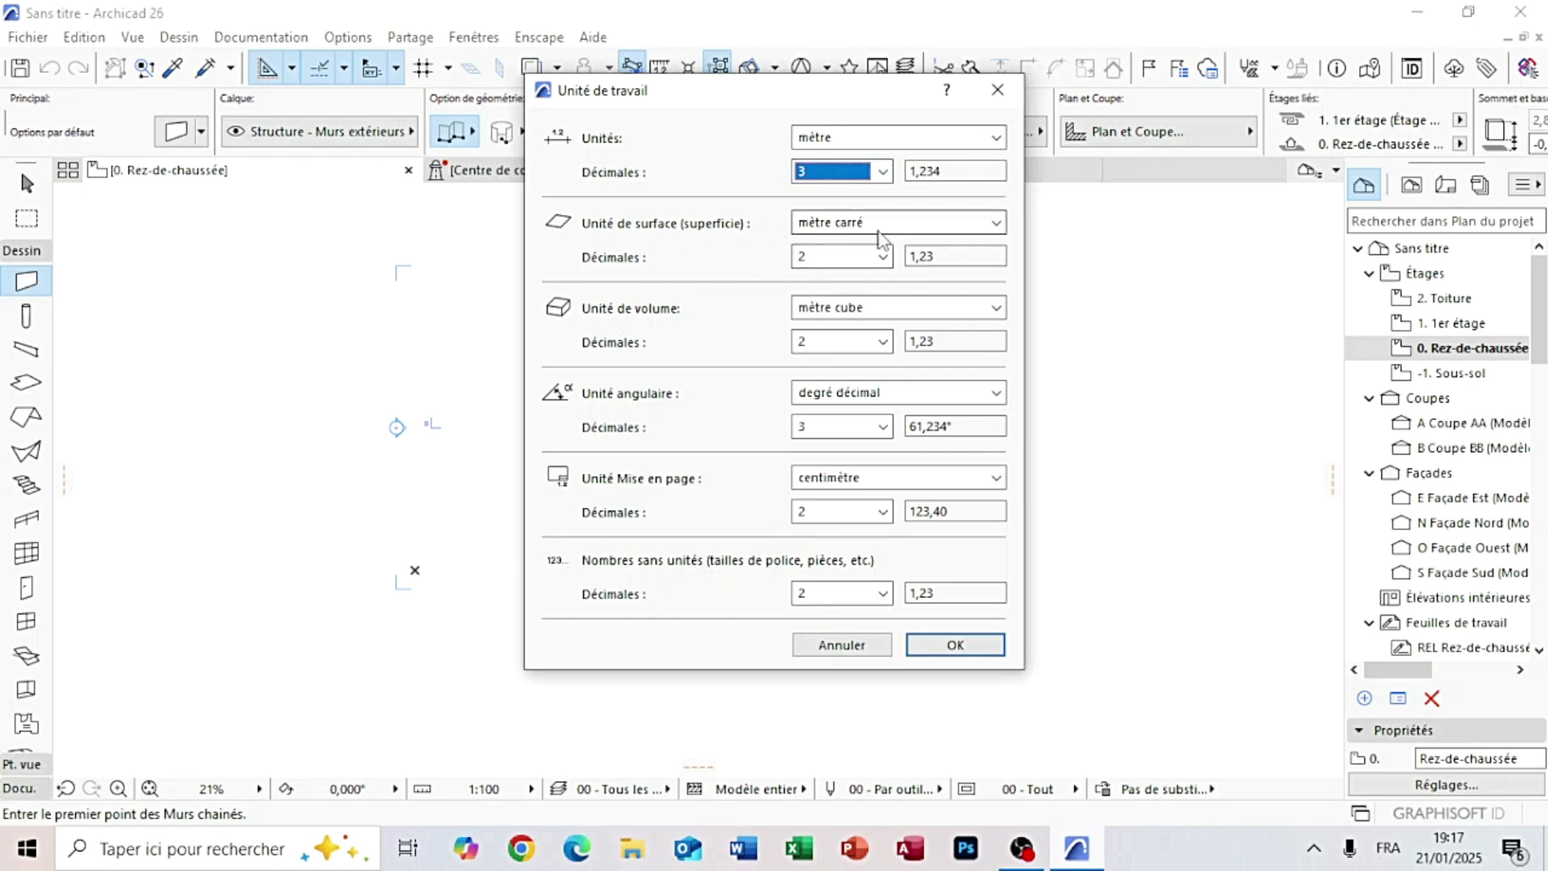
Keep mètre carré for area, mètre cube for volume and degré décimal for angles, and accept the working units
left_click(896, 232)
left_click(897, 232)
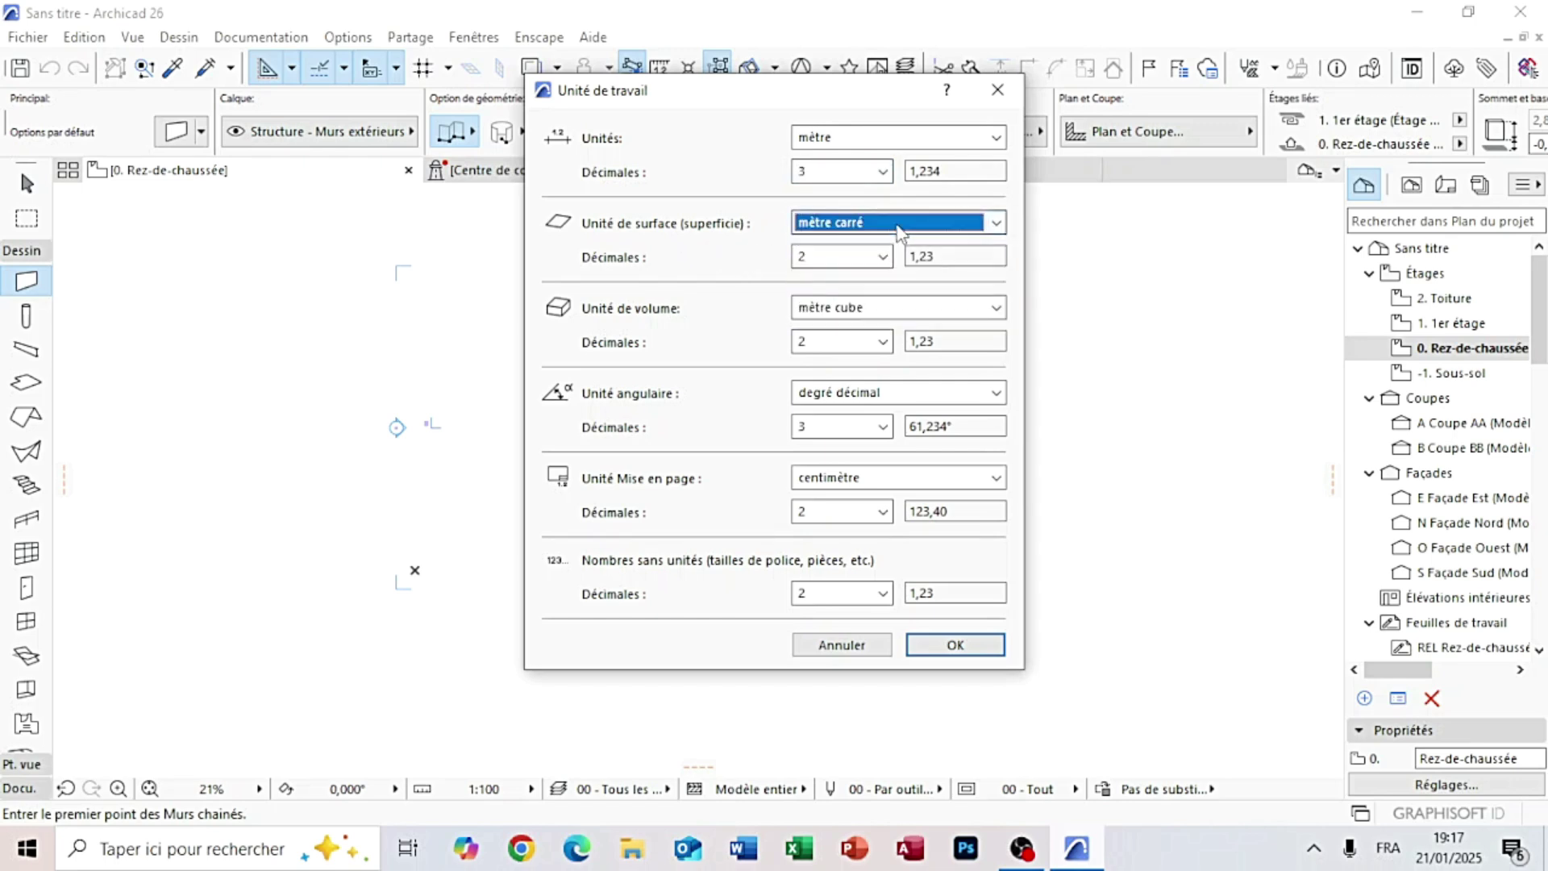
left_click(871, 310)
left_click(871, 316)
left_click(882, 395)
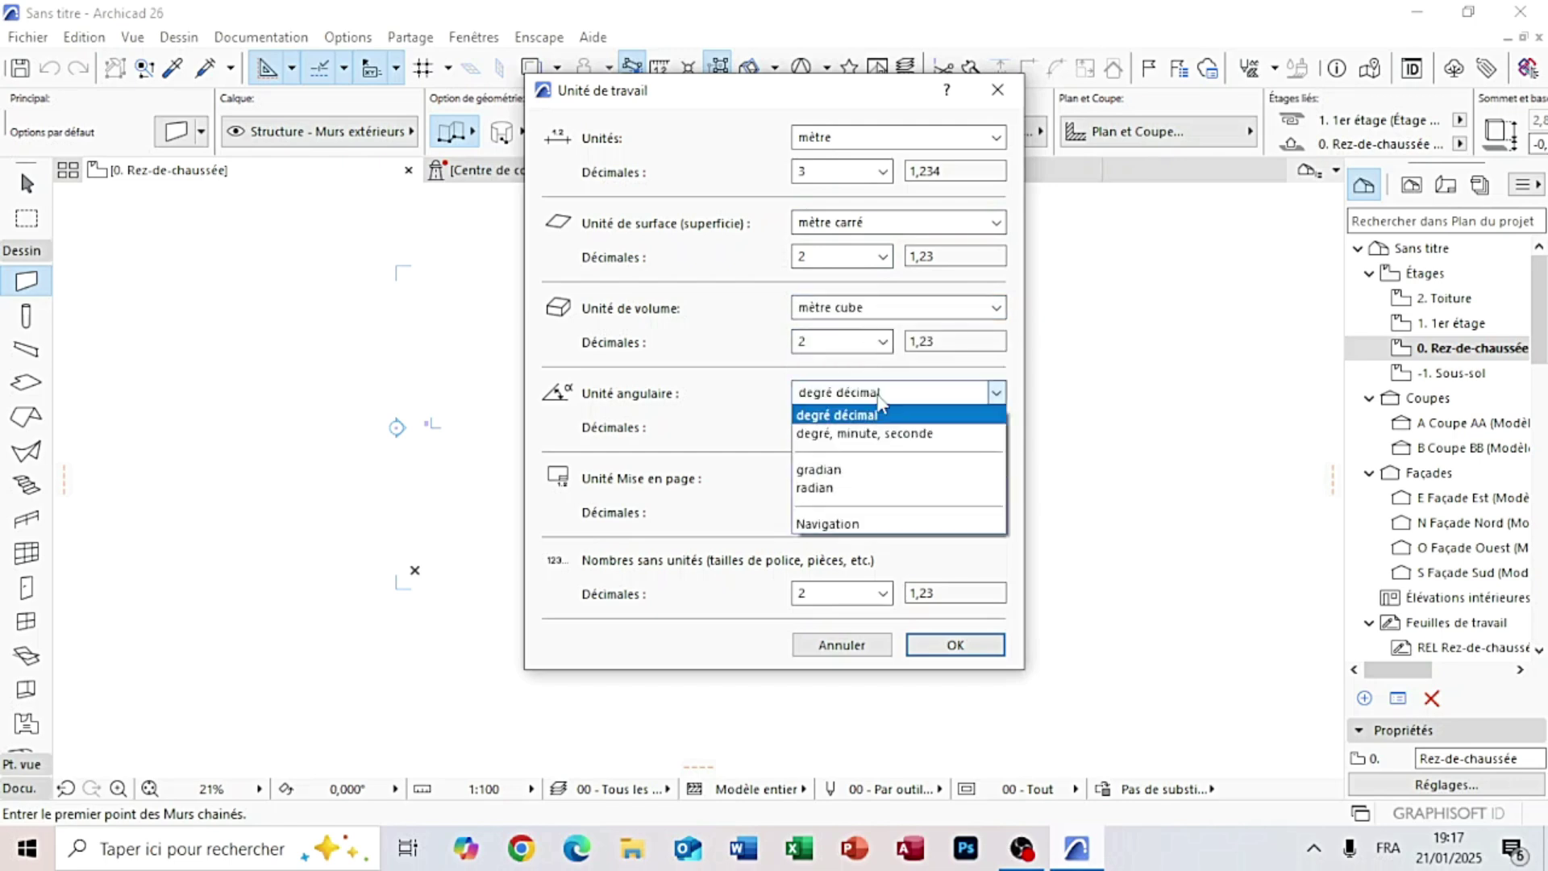
left_click(879, 395)
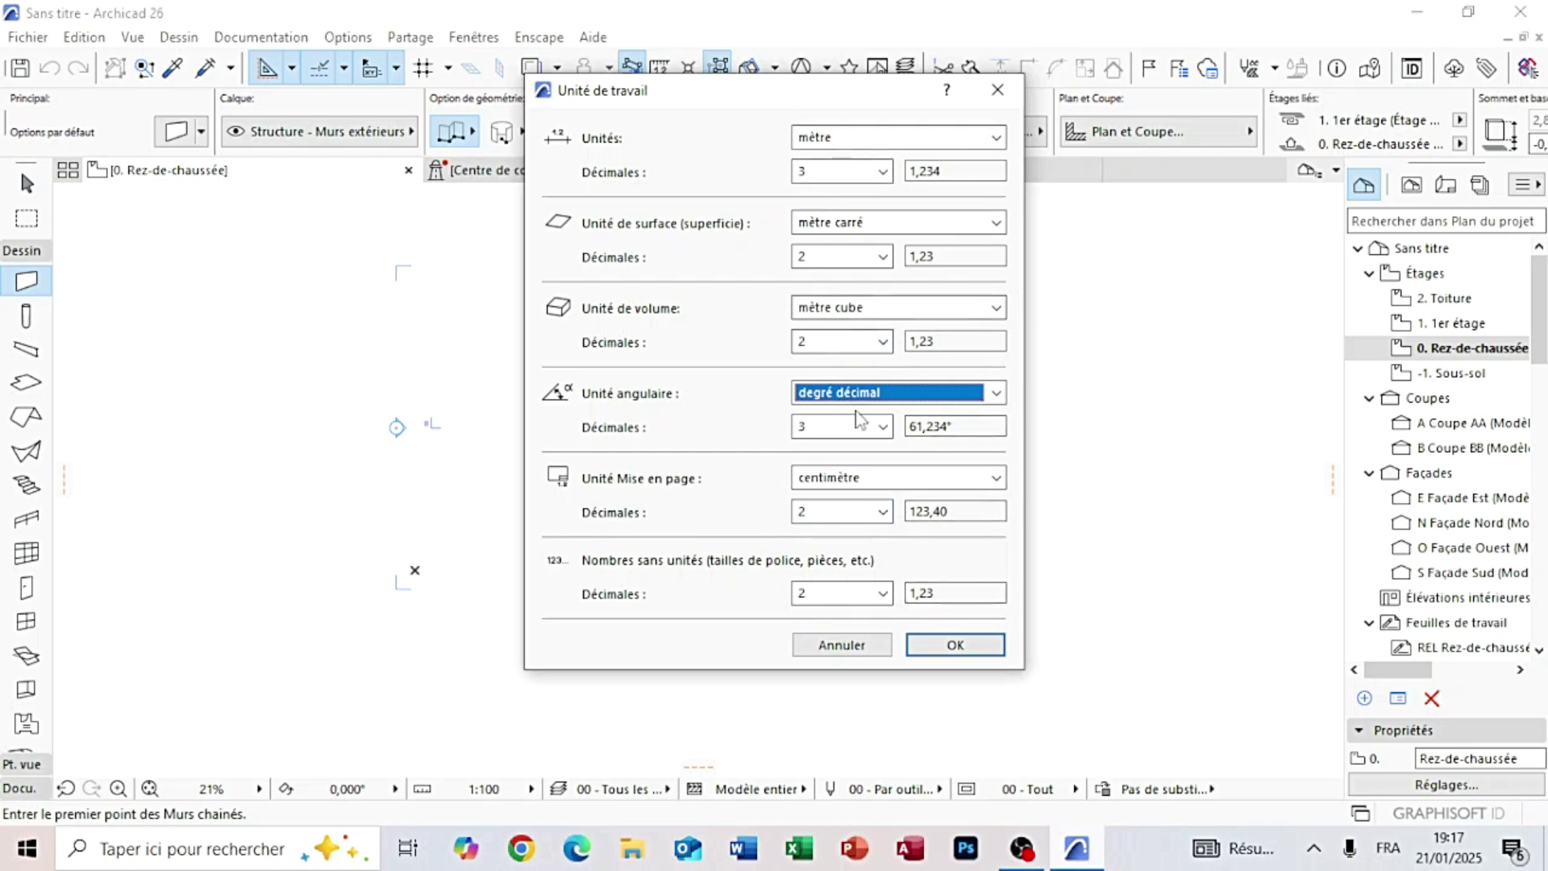
left_click(976, 642)
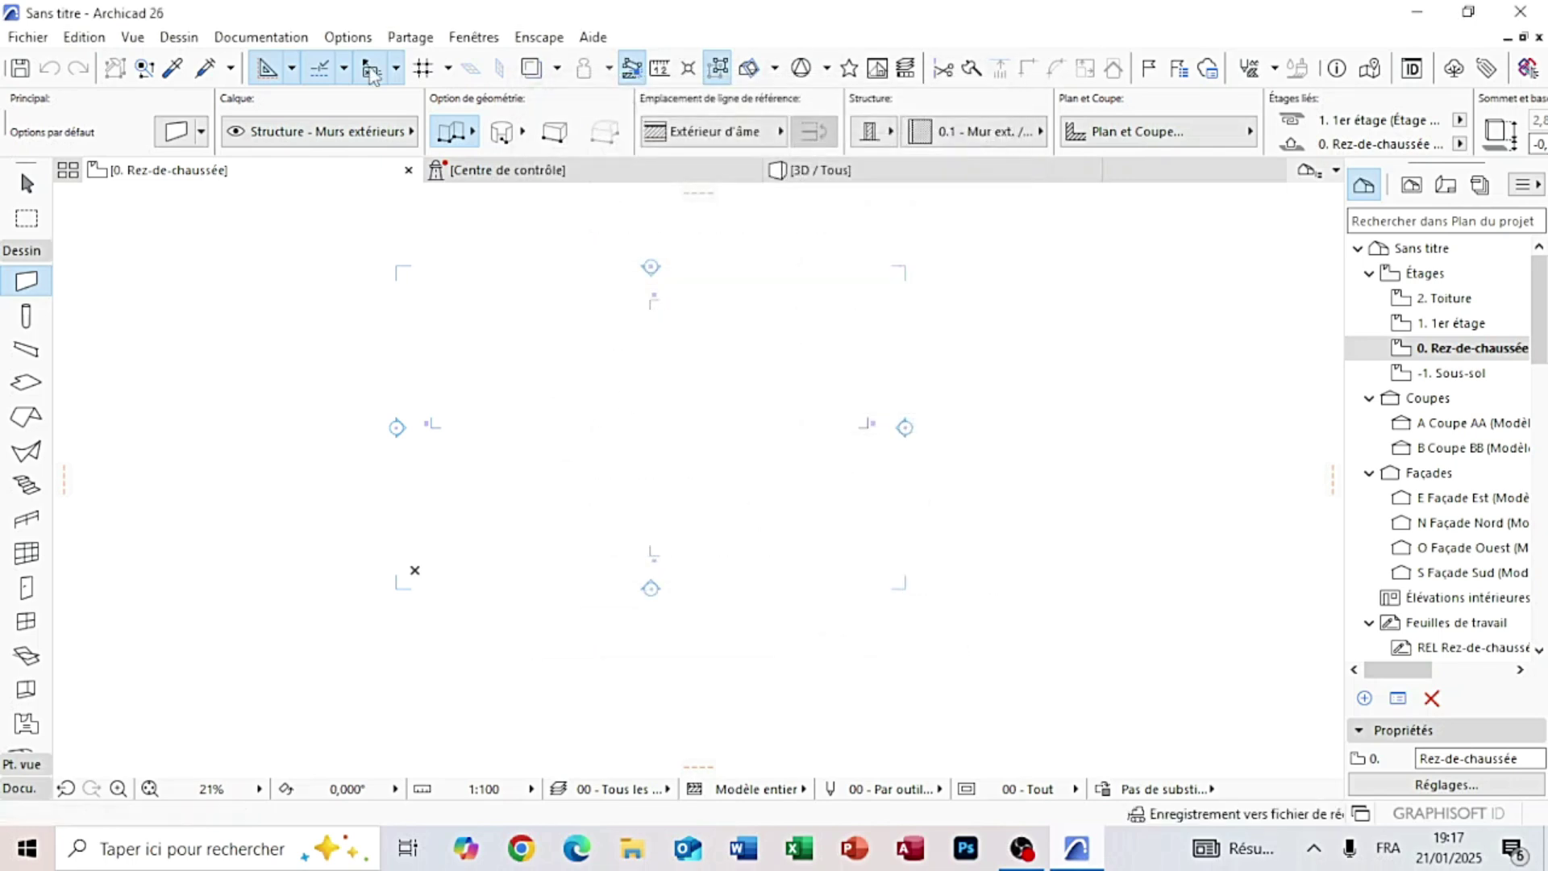
Examine the altitudes in the project's reference level preferences and leave them without saving
left_click(348, 38)
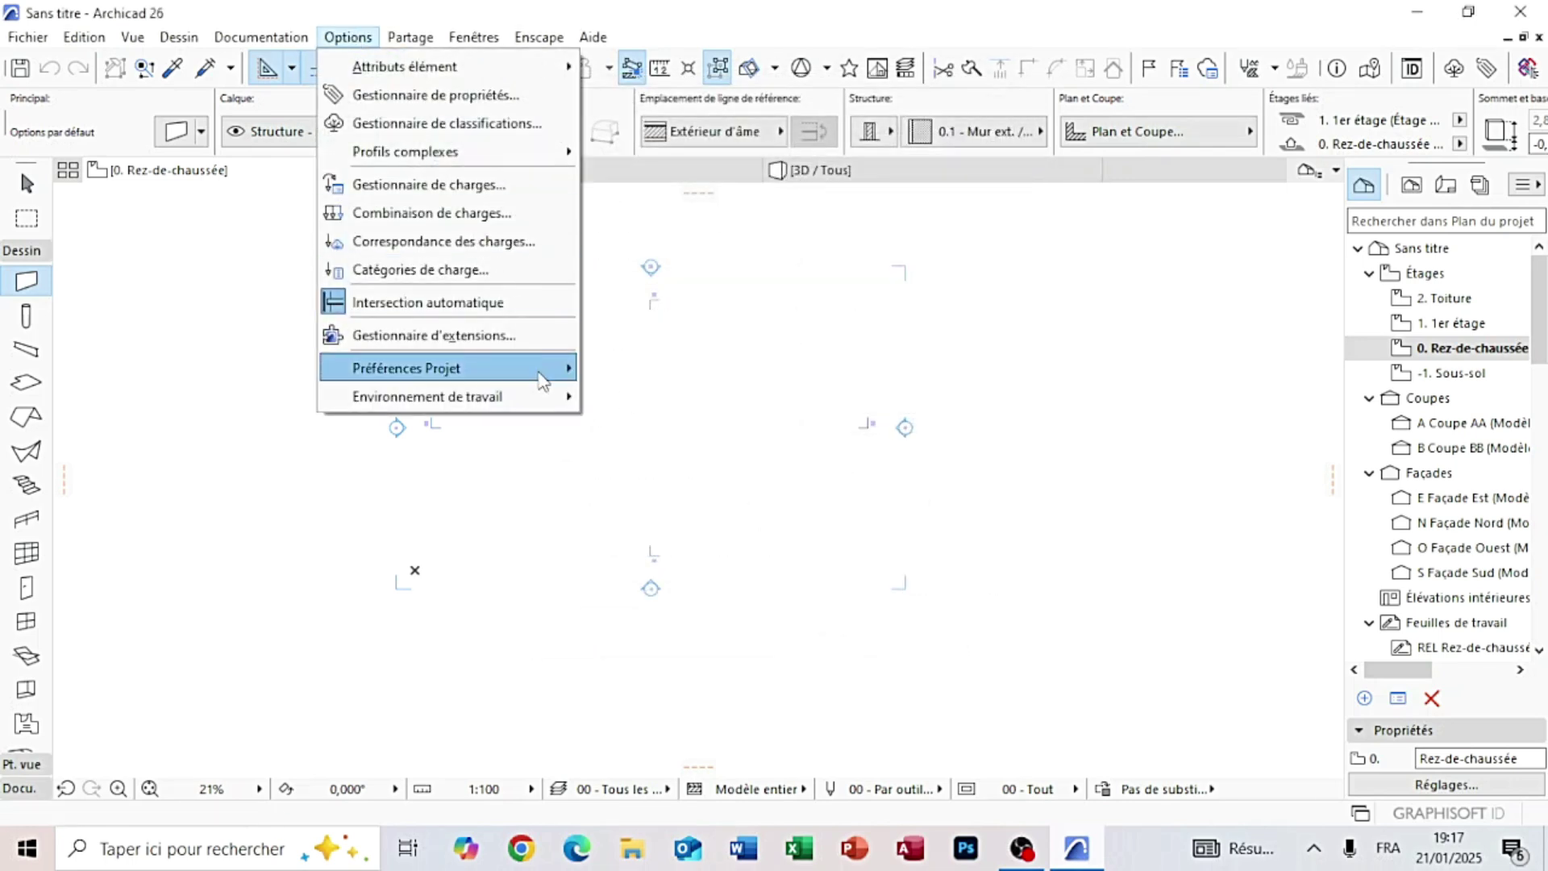
mouse_move(547, 374)
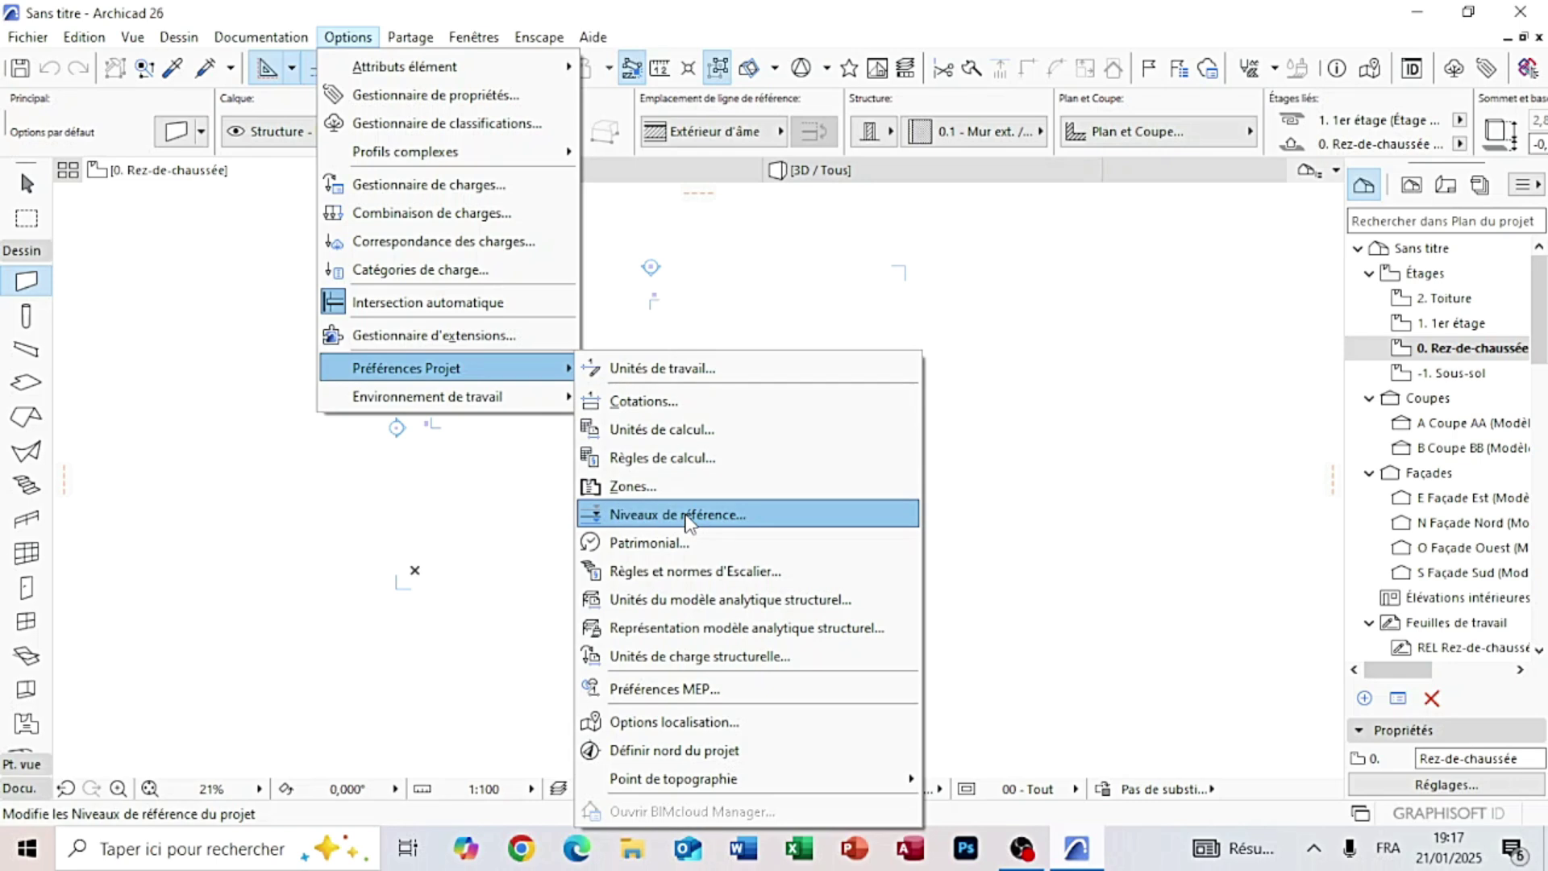
left_click(687, 517)
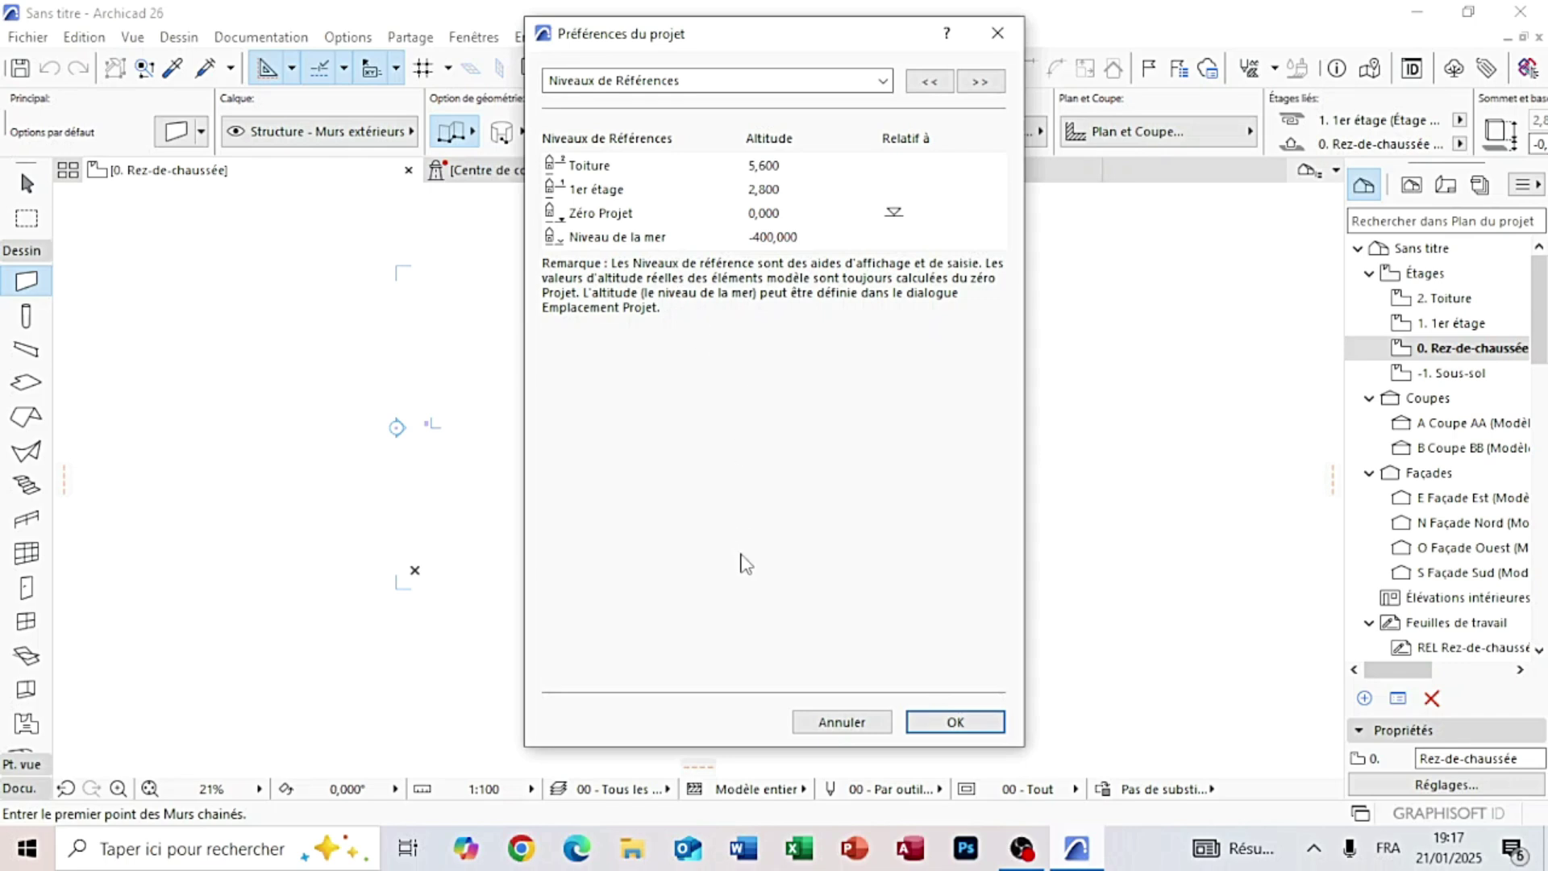
left_click(862, 721)
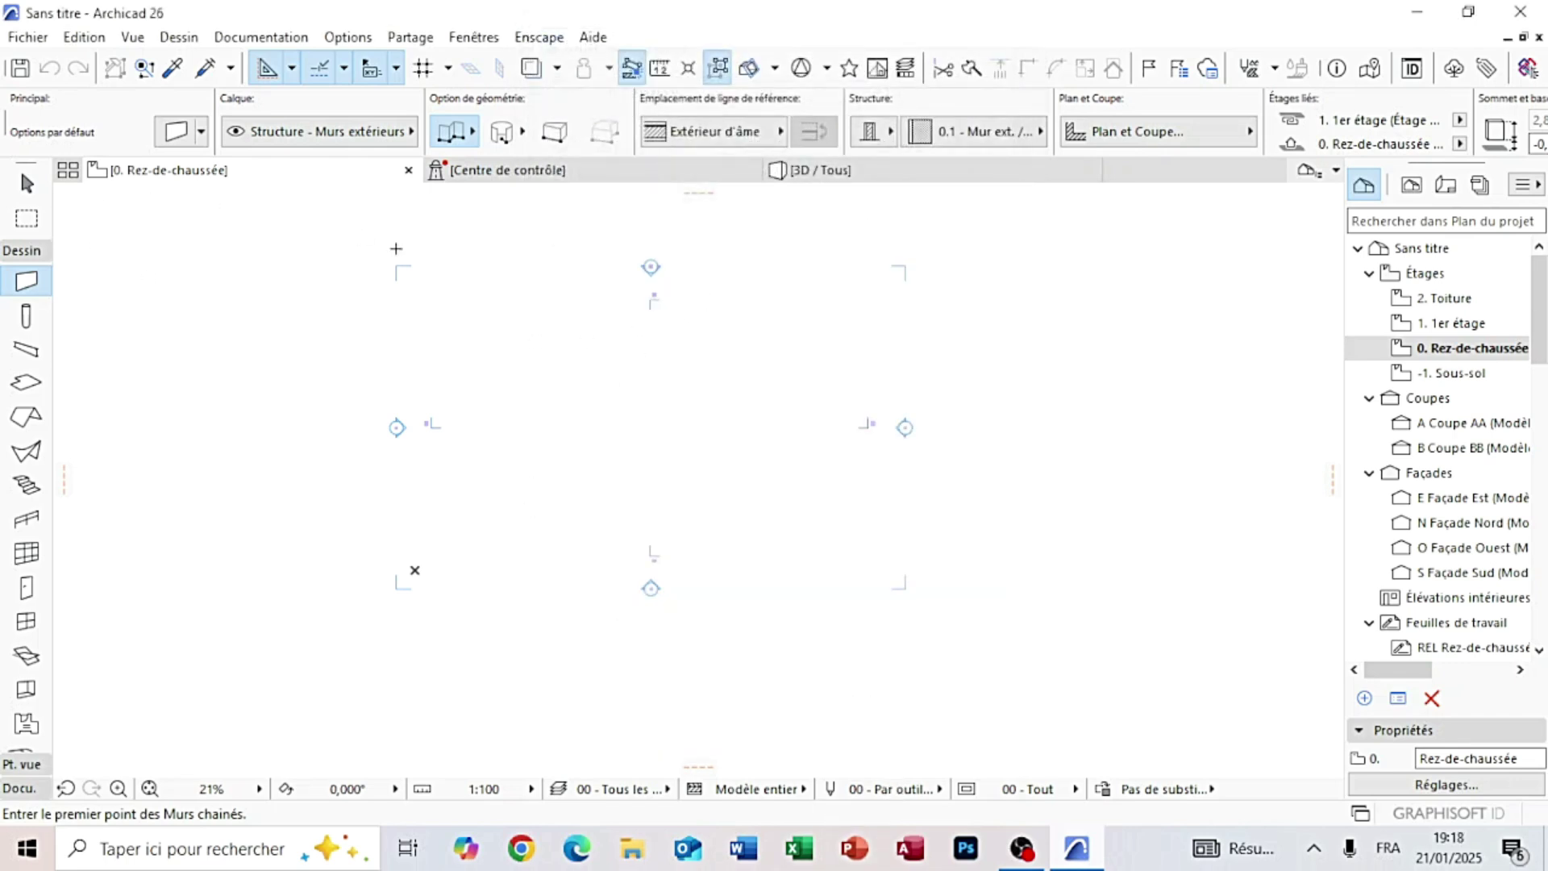
Close the Centre de contrôle view, keeping the Rez-de-chaussée floor plan open
left_click(748, 170)
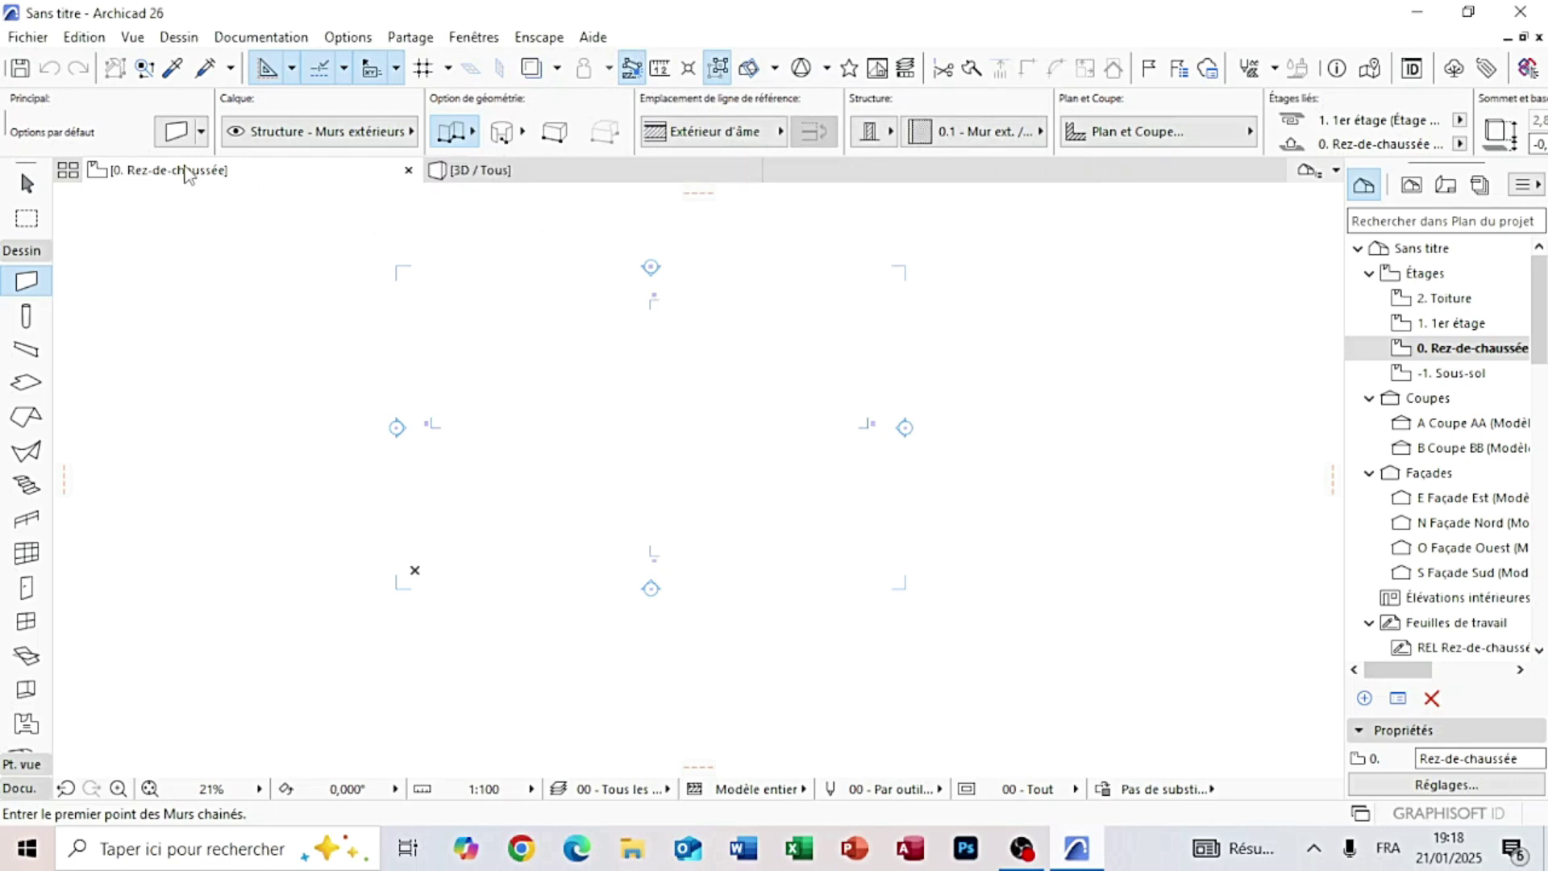
scroll(569, 484, "down", 1)
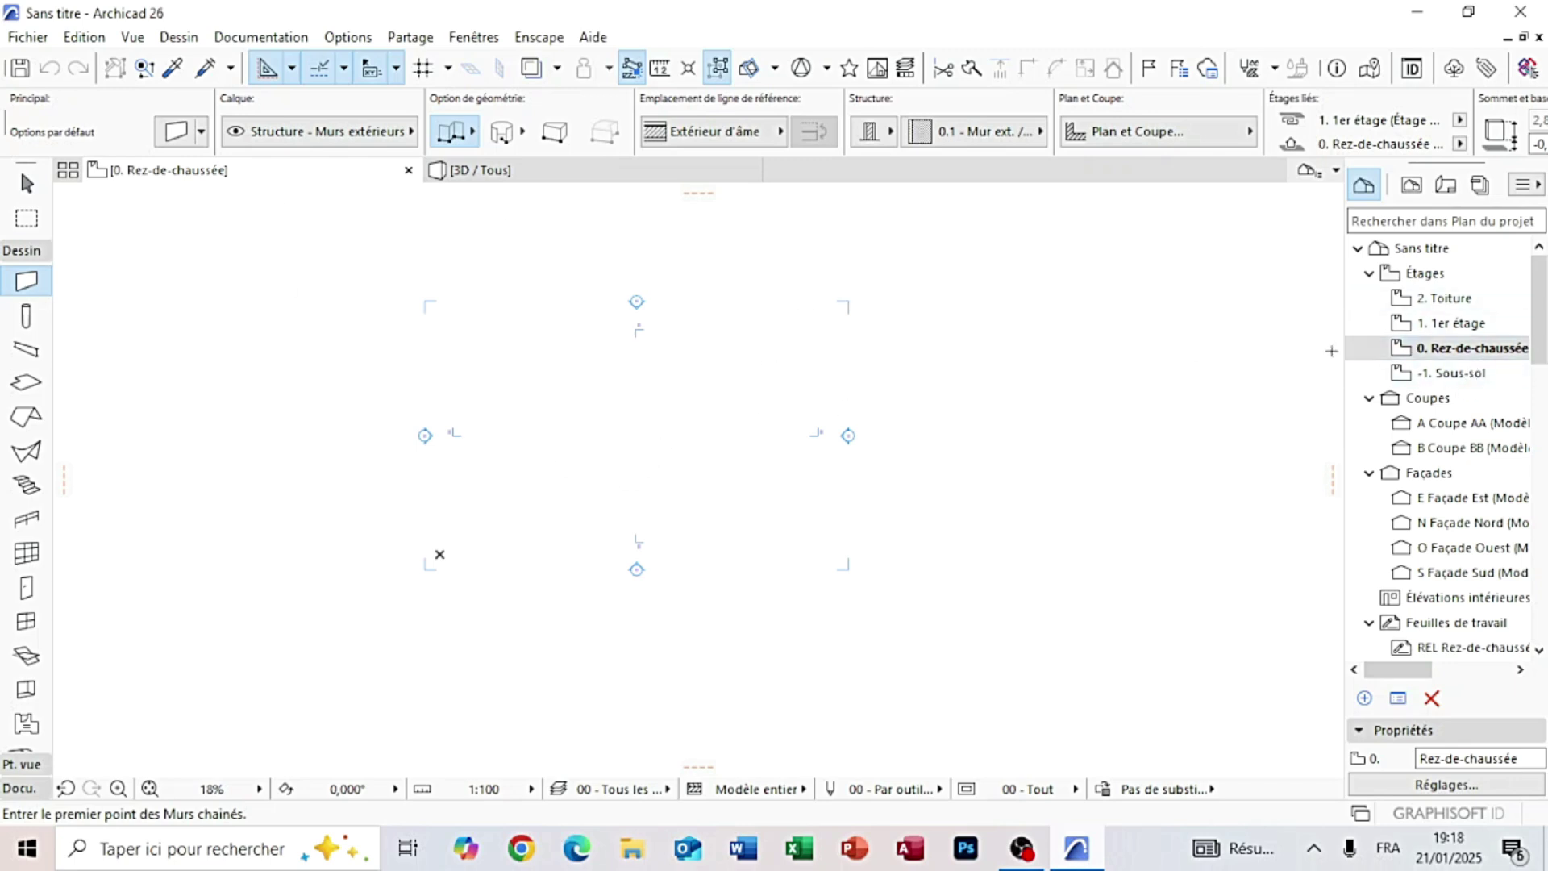
View the Sous-sol, Rez-de-chaussée, 1er étage and Toiture floor plans one after another
left_click(1451, 374)
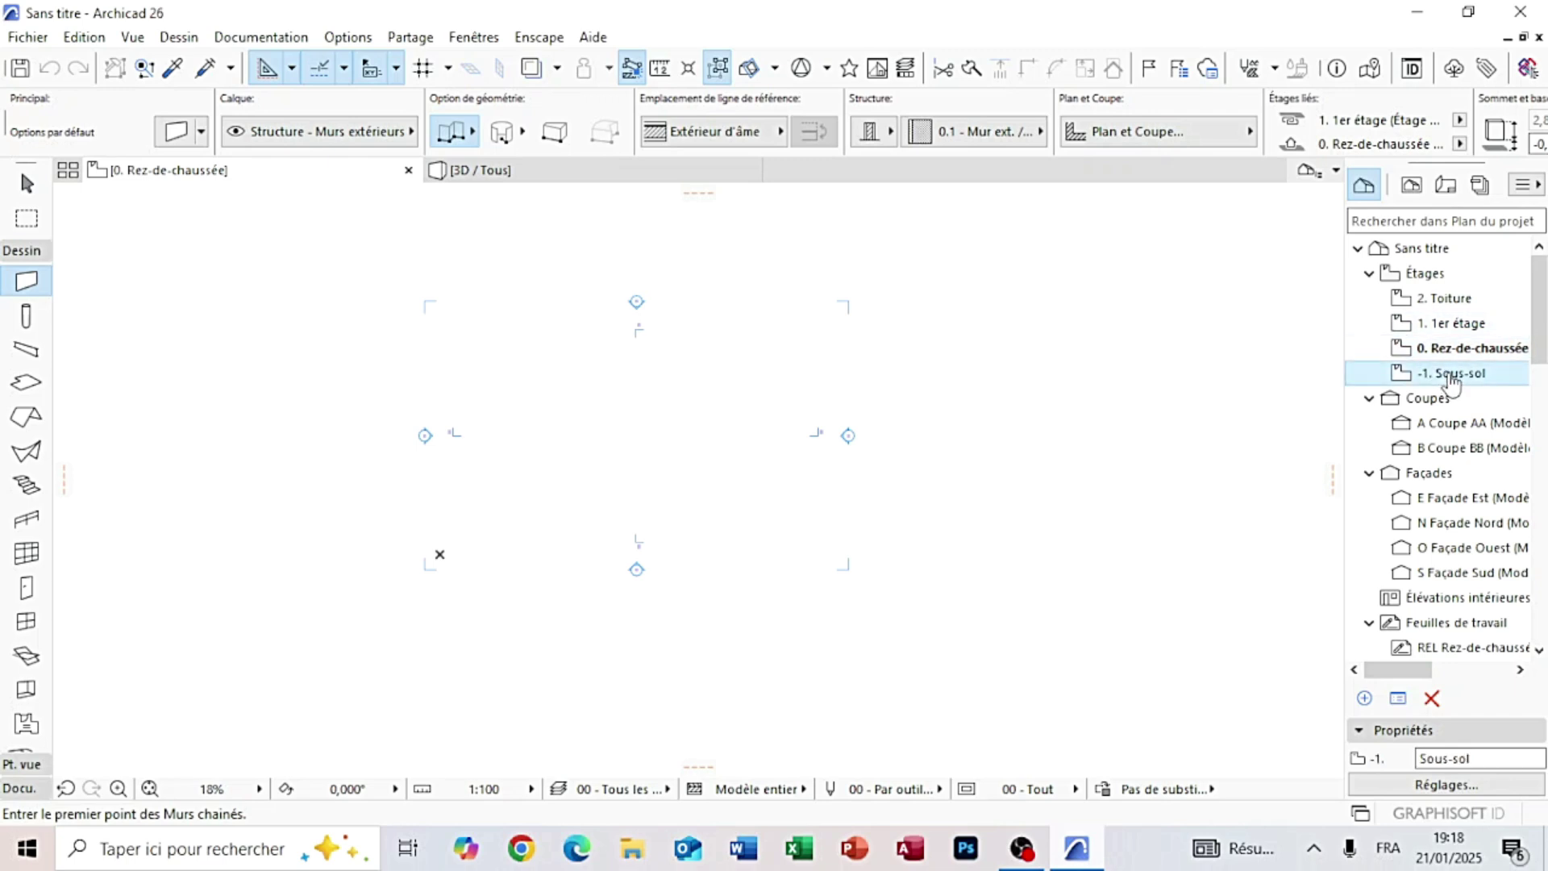
double_click(1450, 378)
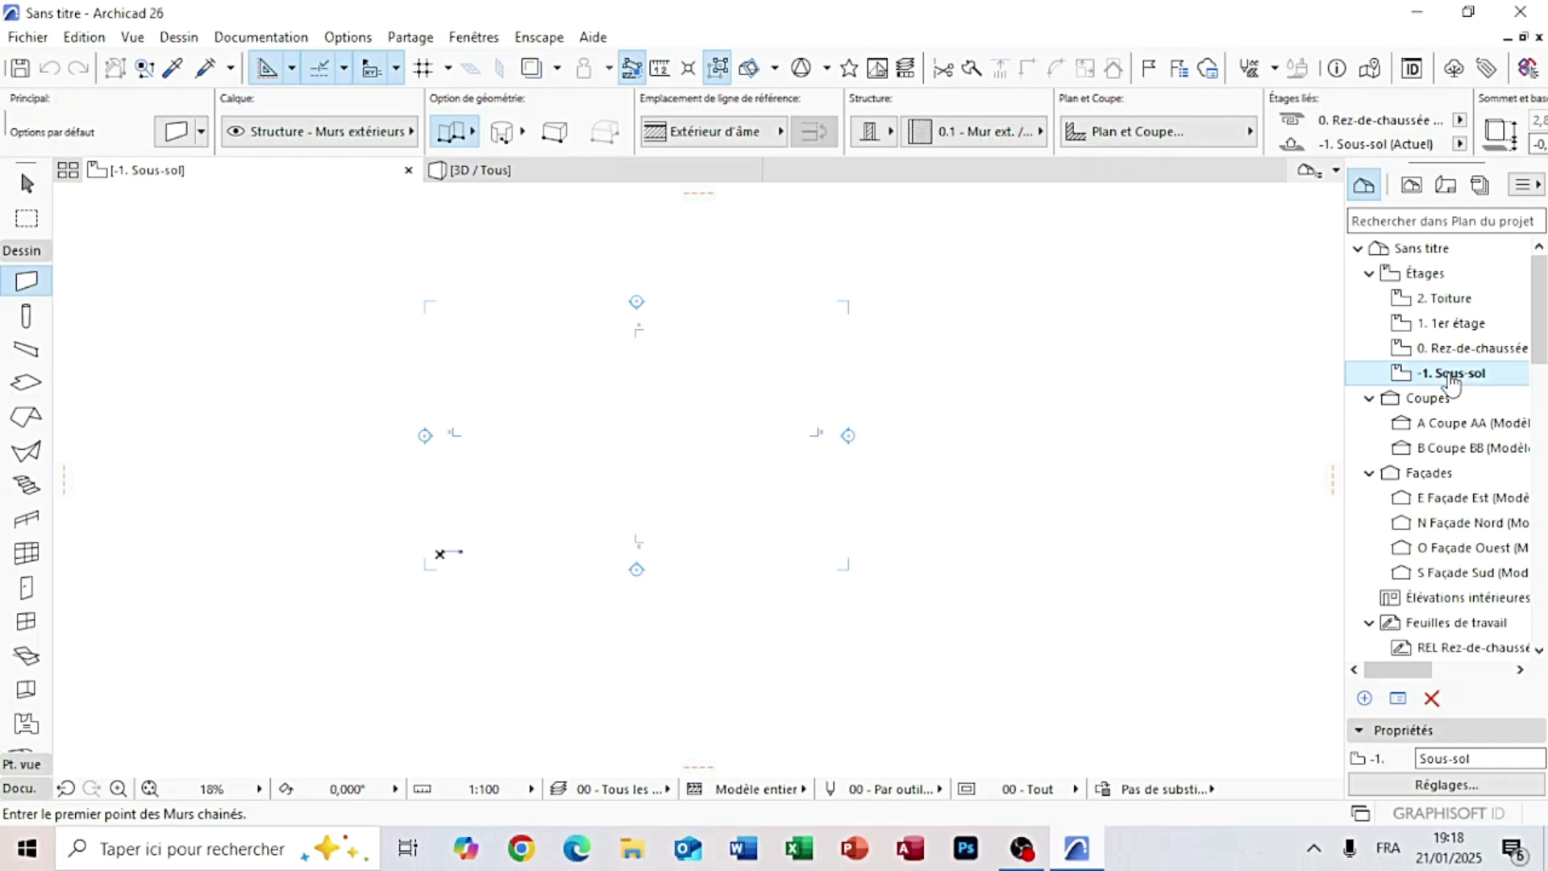
double_click(1463, 356)
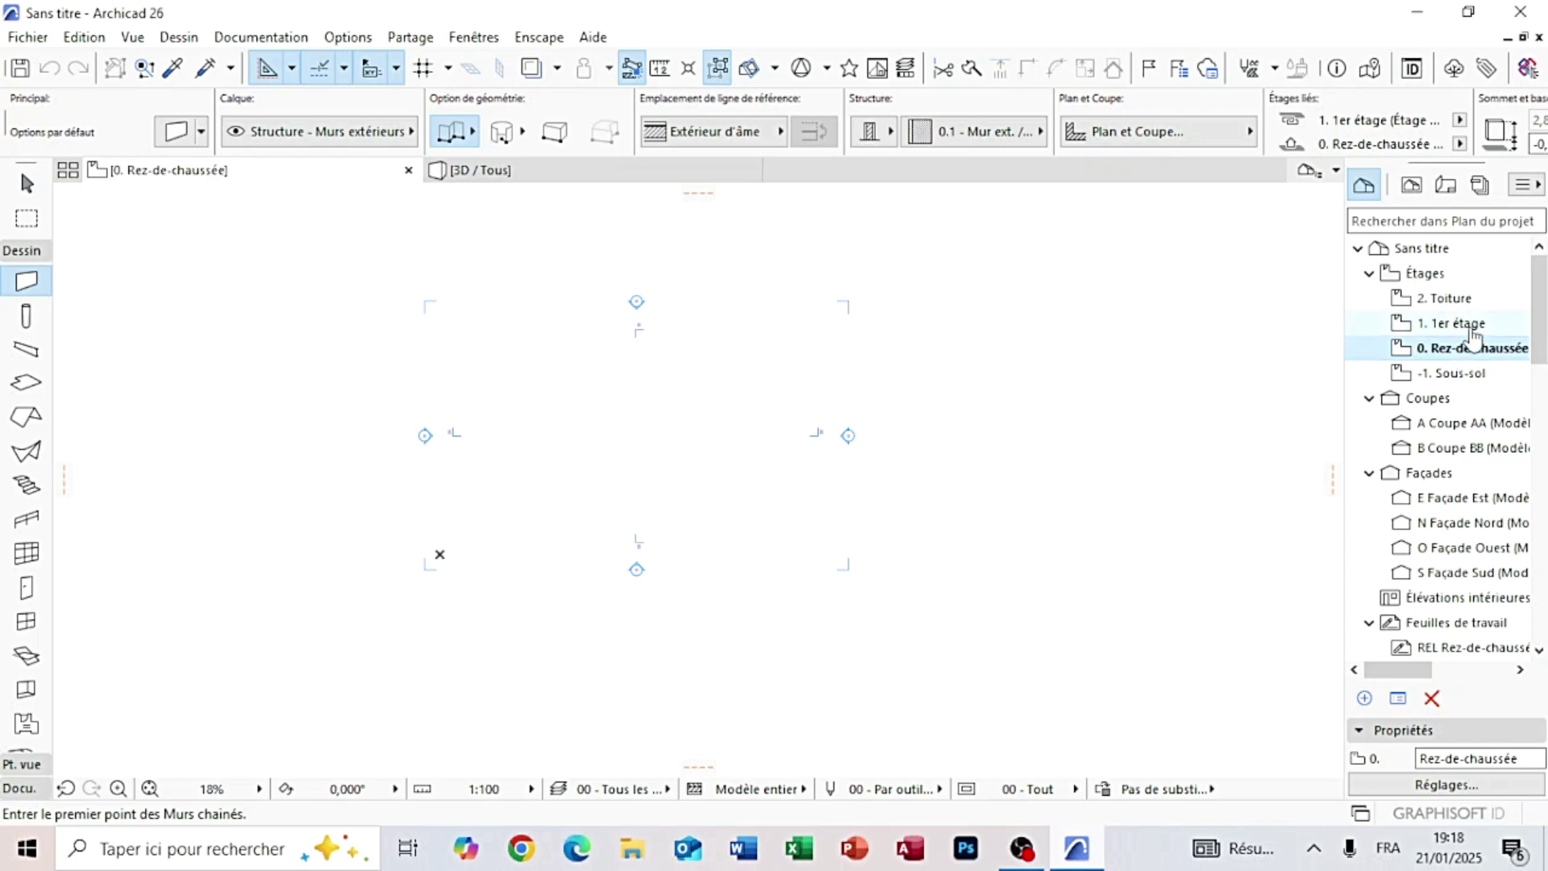
double_click(1475, 323)
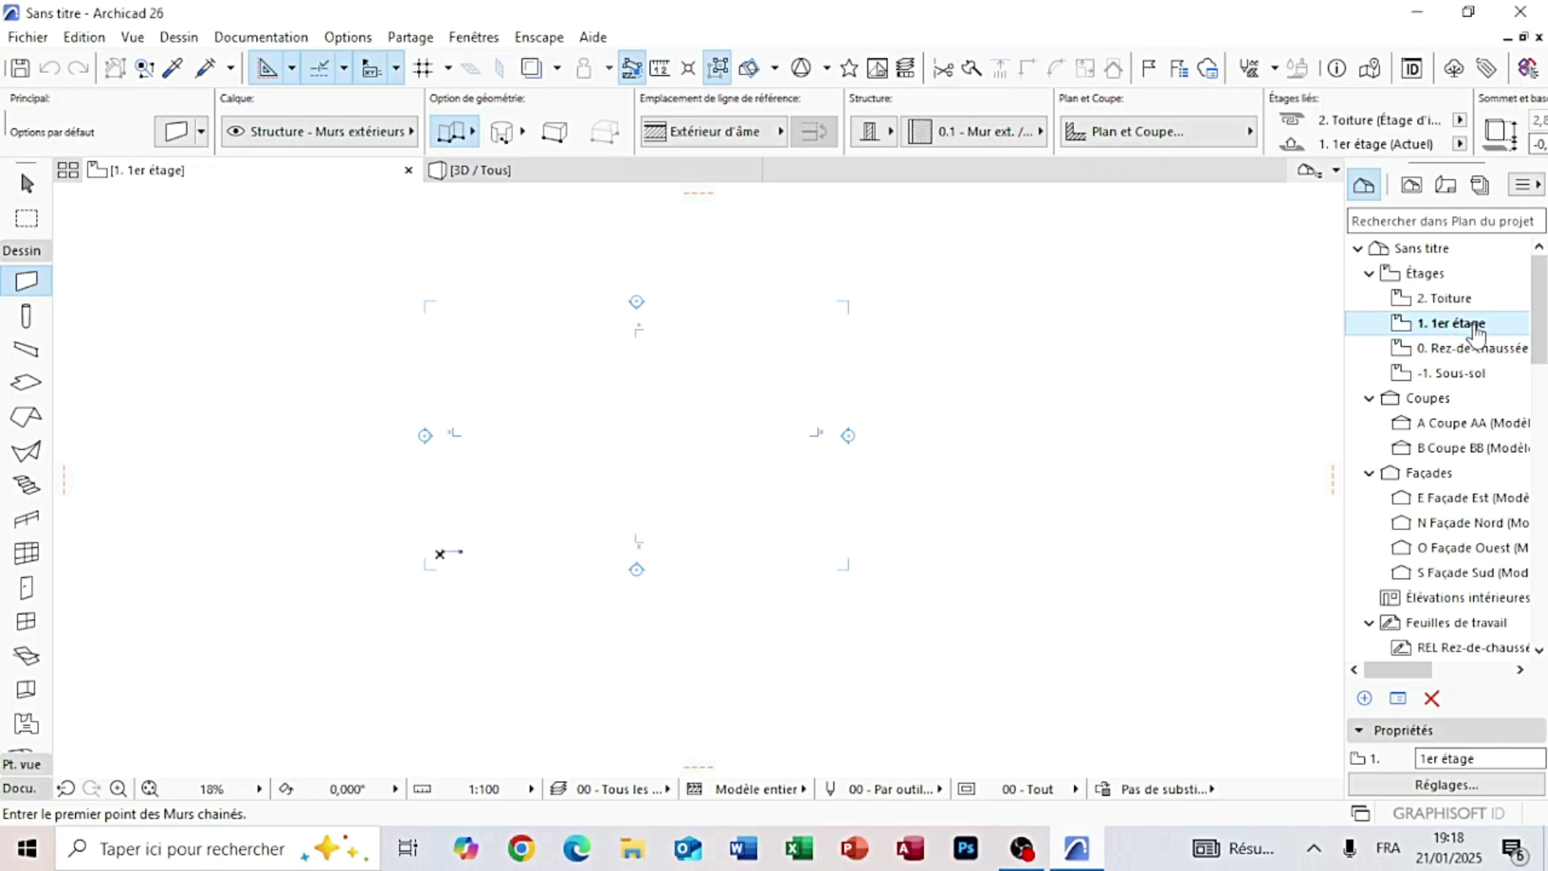
double_click(1464, 299)
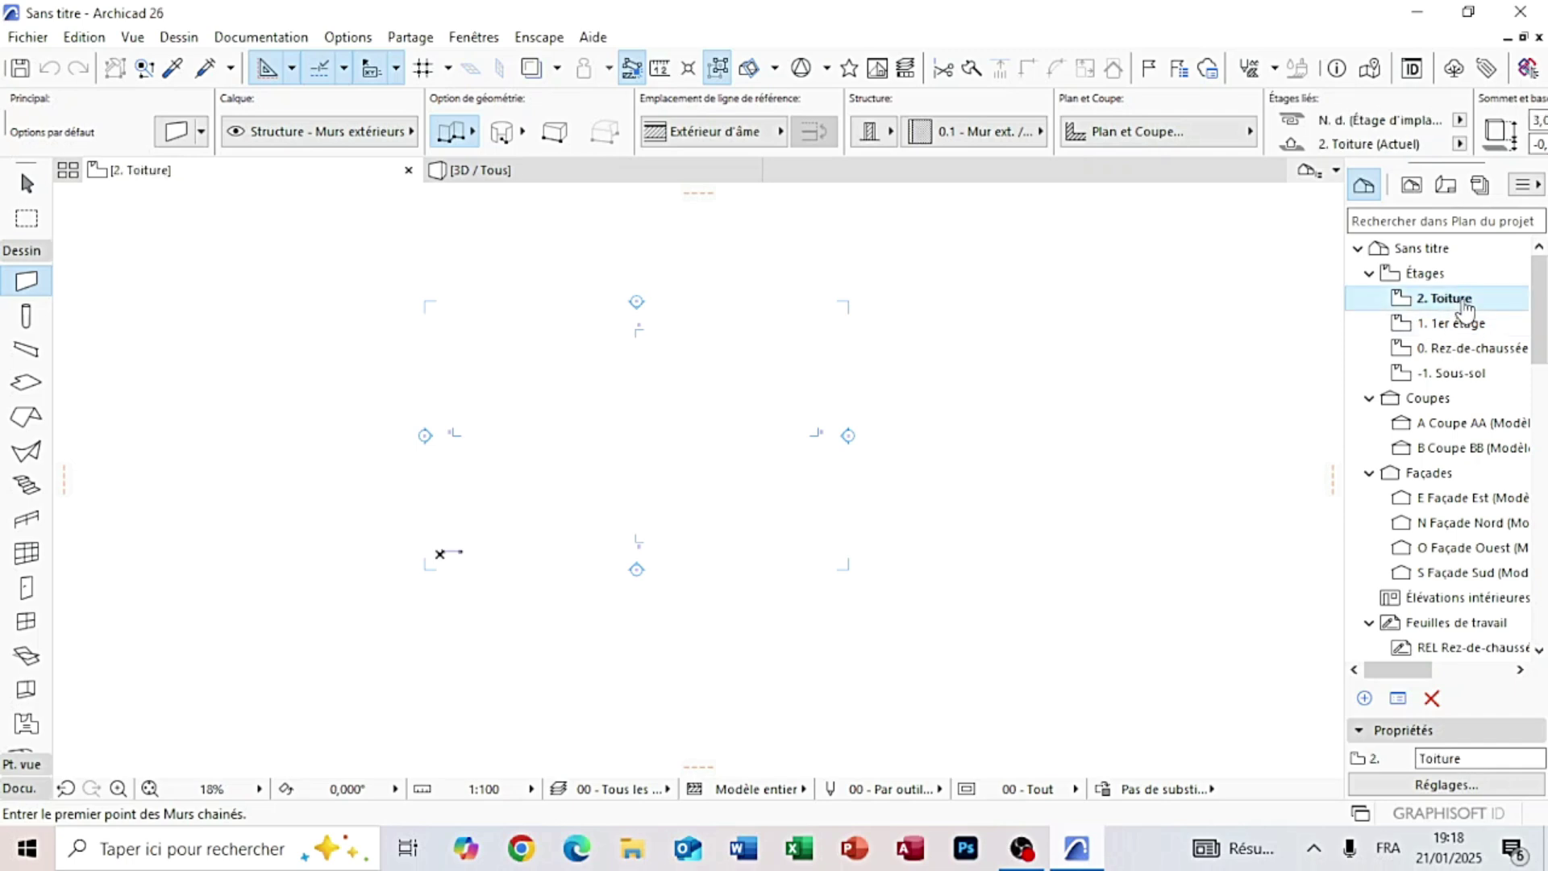
left_click(1467, 349)
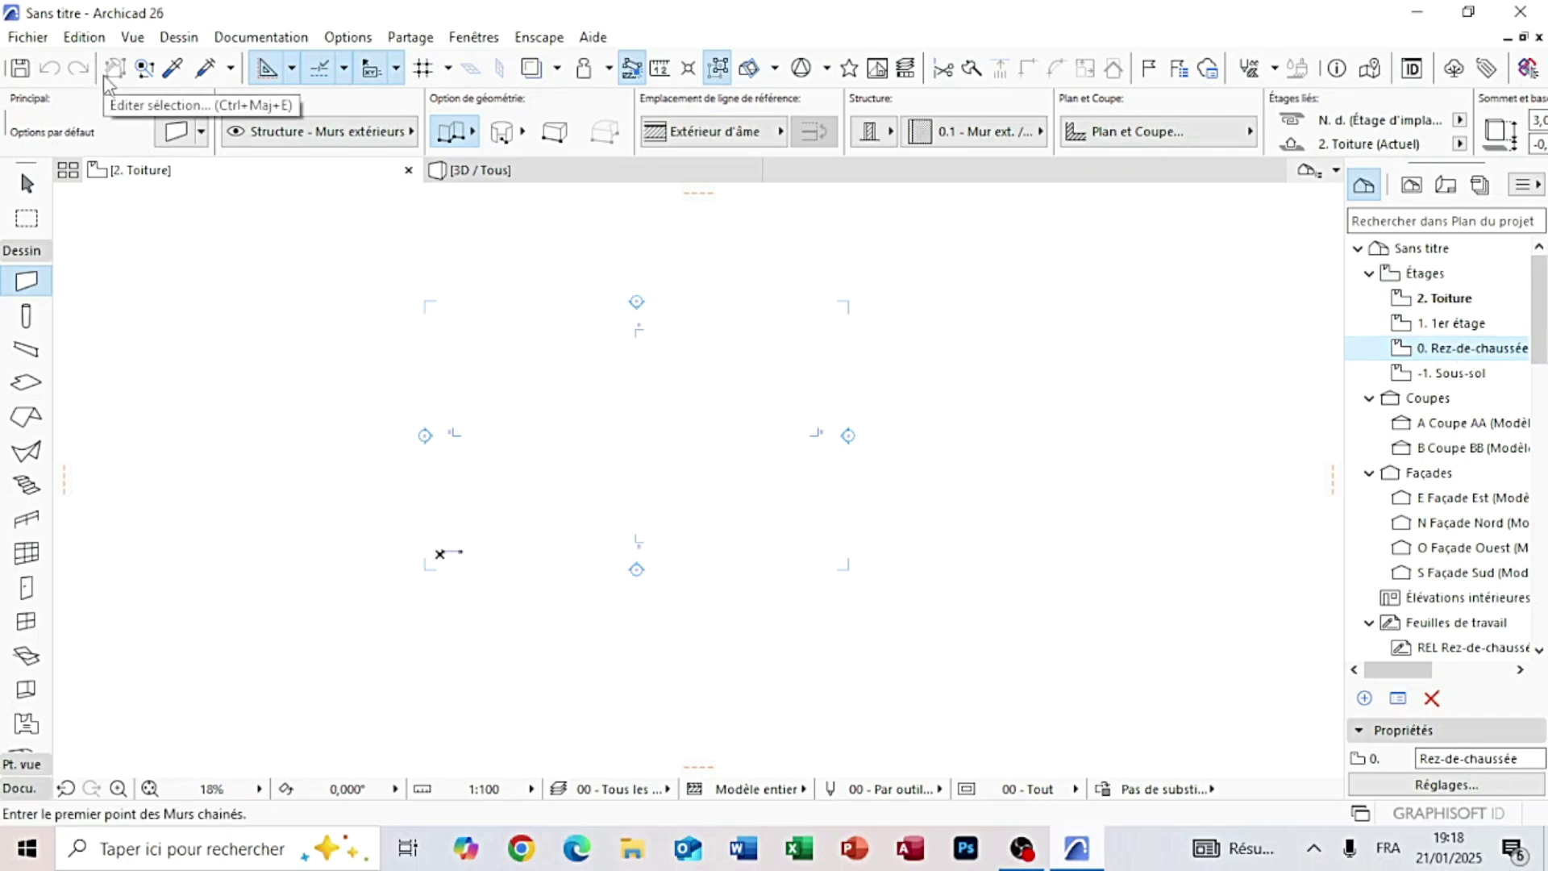
scroll(589, 476, "up", 4)
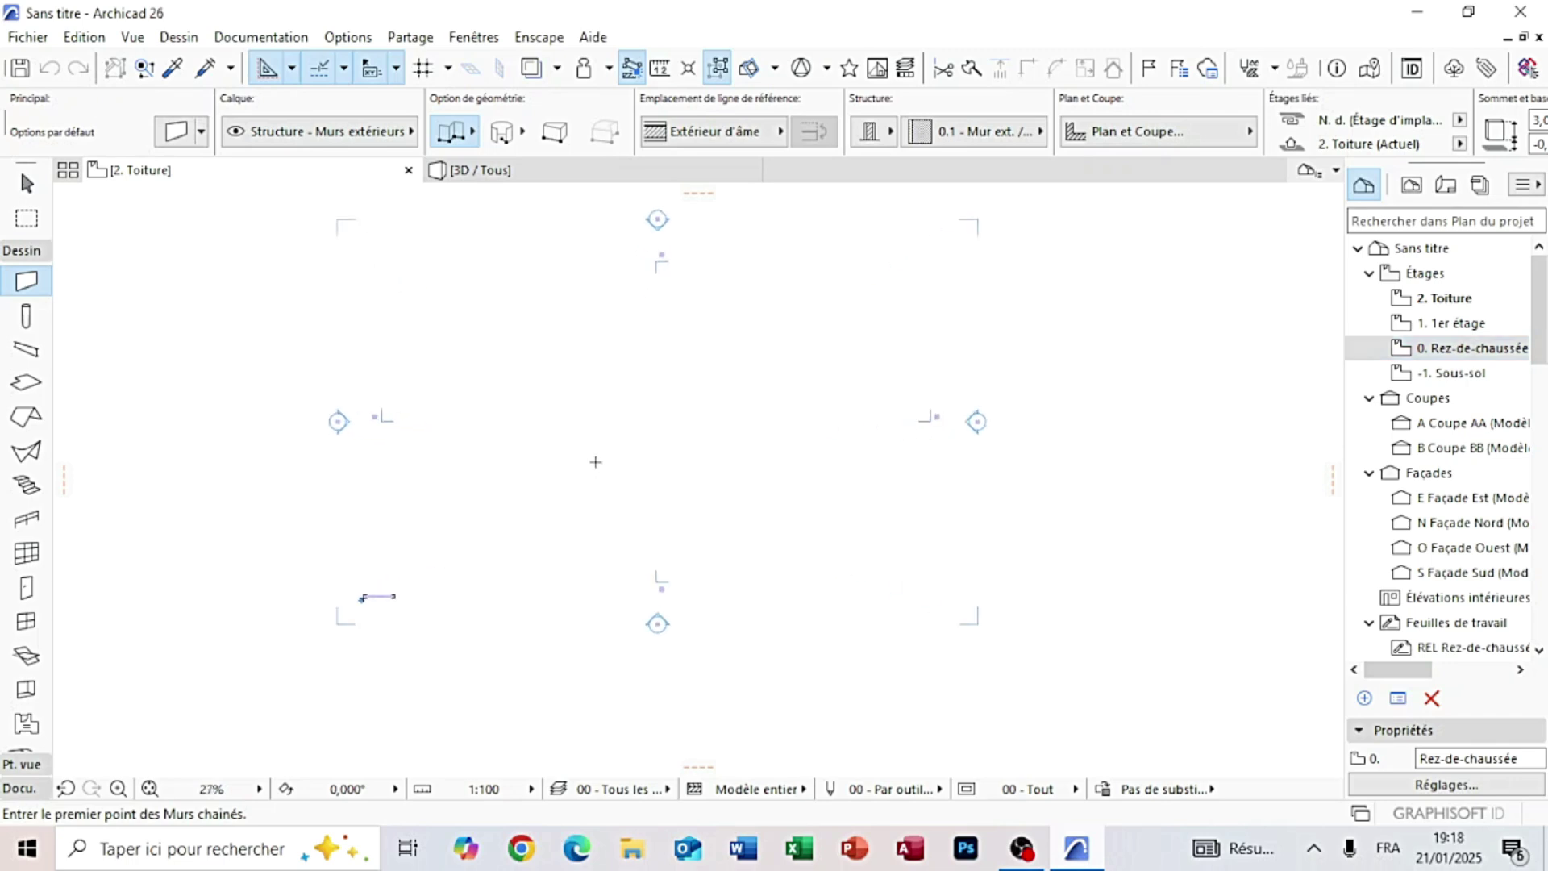
scroll(533, 493, "down", 2)
scroll(715, 271, "up", 2)
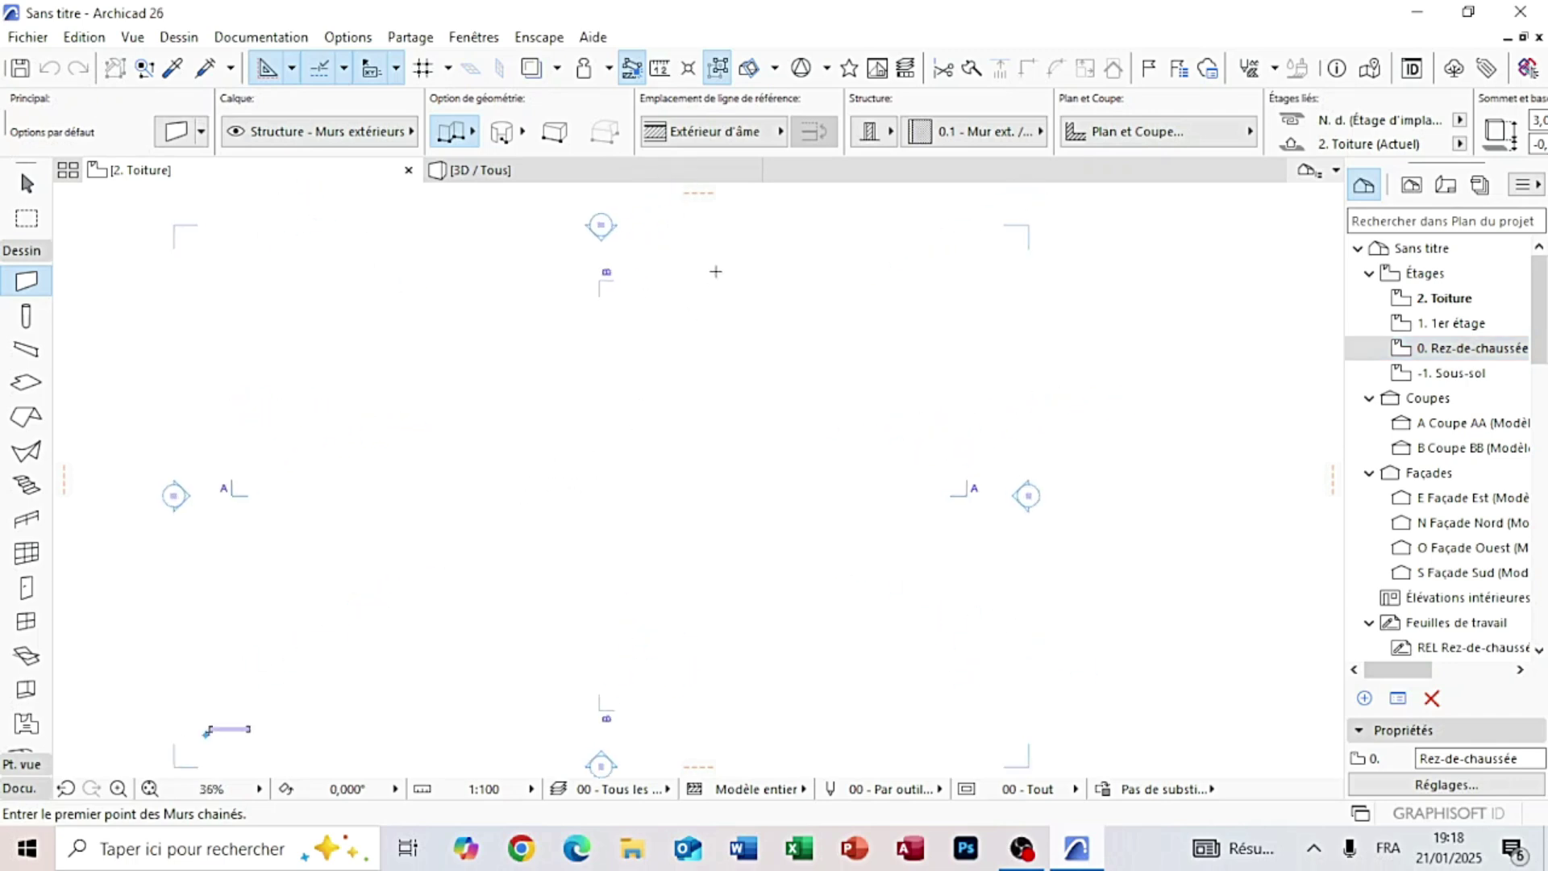
Examine the section markers A and B and the façade markers around the Toiture floor plan up close
scroll(572, 342, "down", 1)
scroll(250, 475, "up", 7)
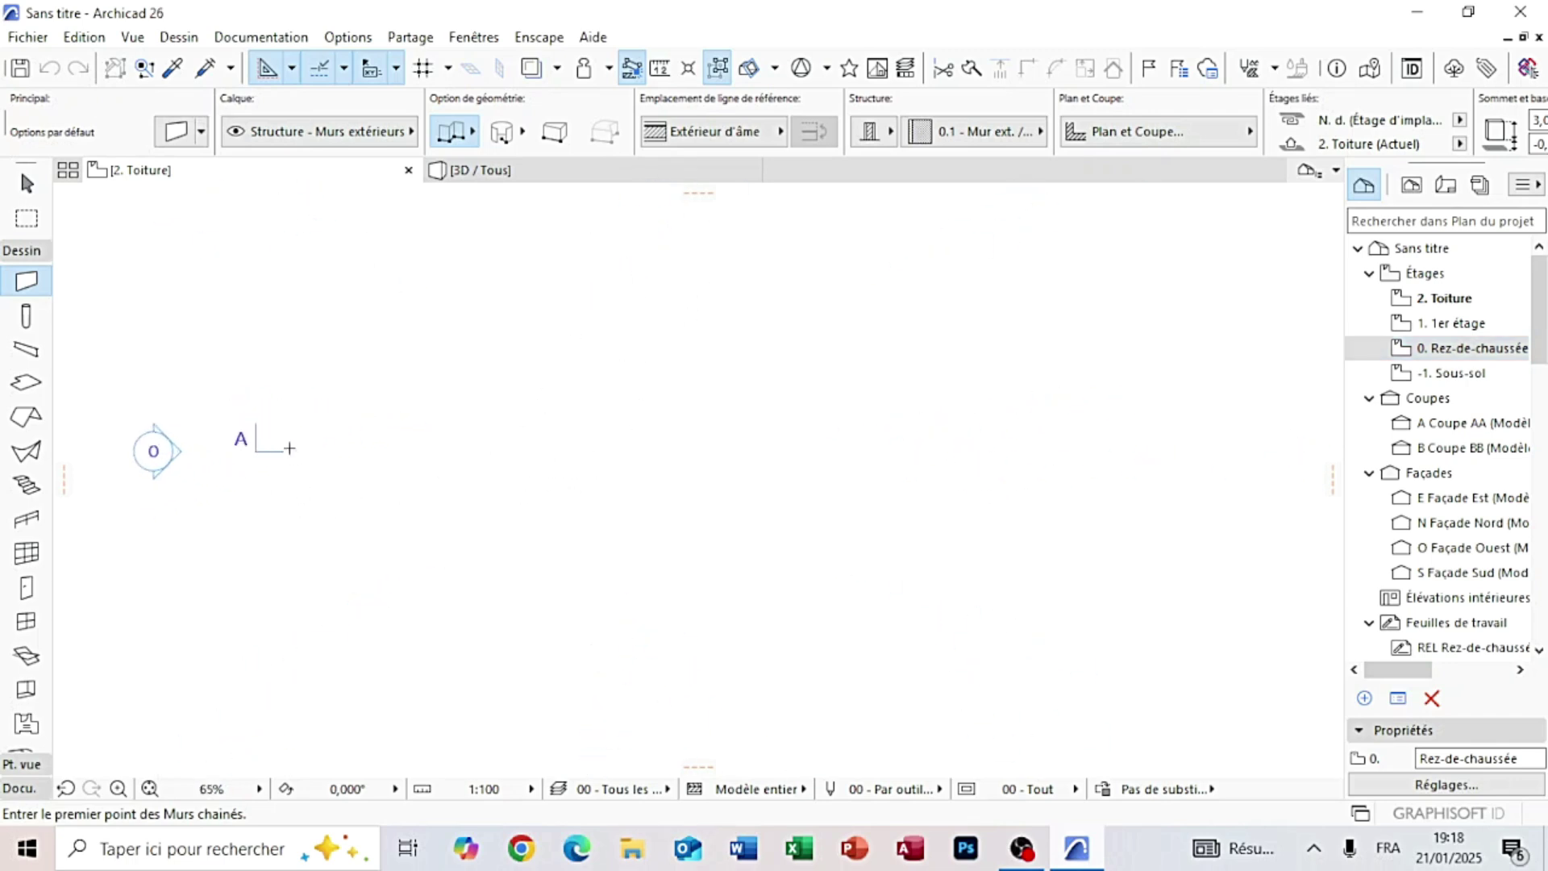
scroll(231, 449, "down", 7)
scroll(878, 454, "up", 4)
scroll(874, 452, "down", 5)
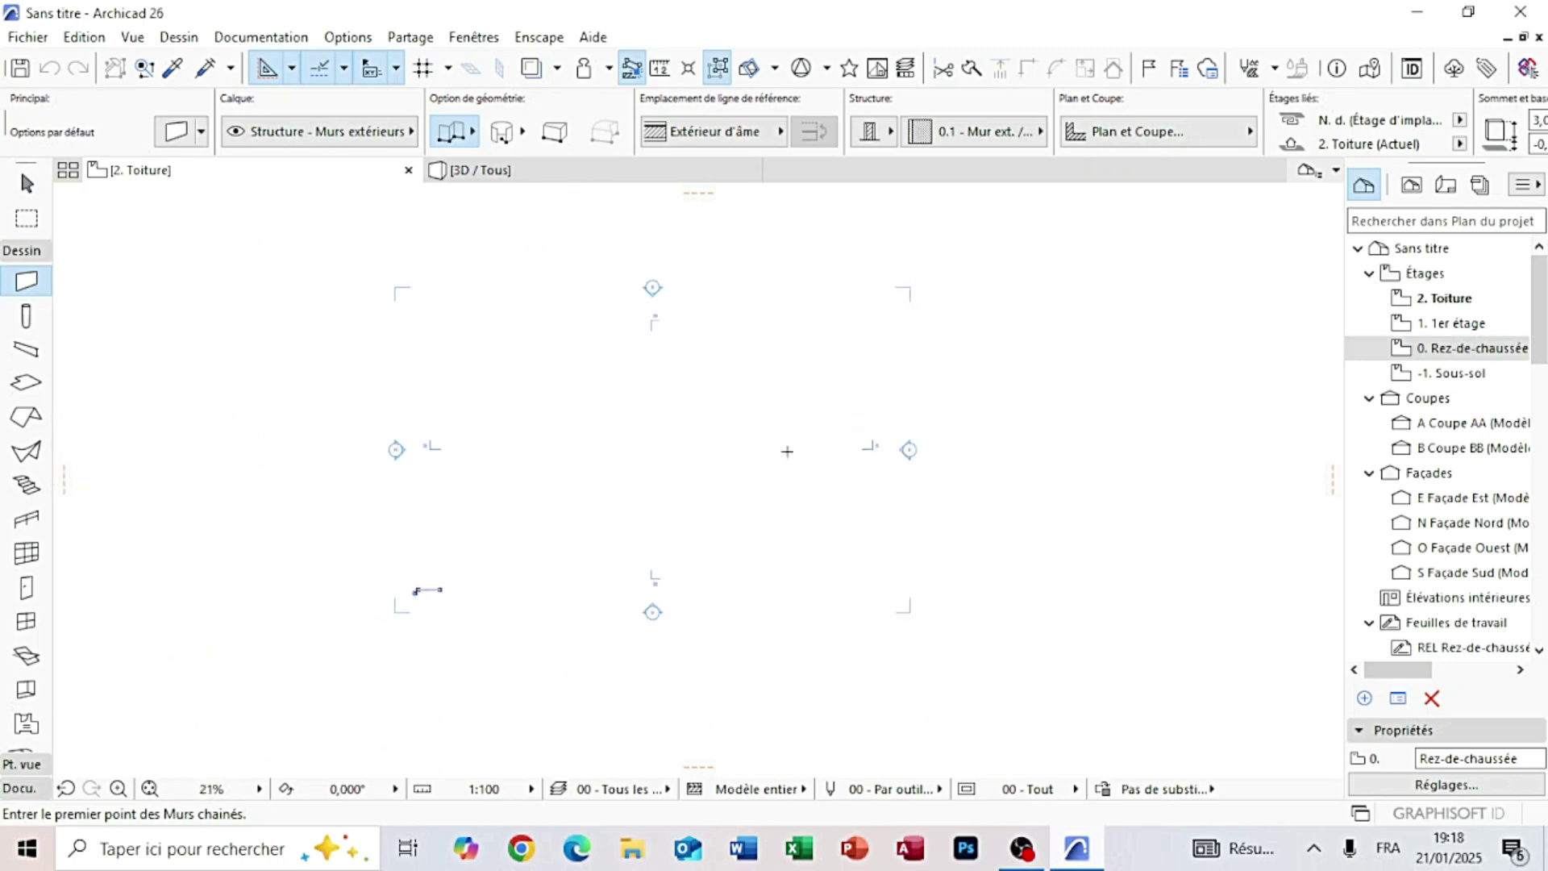
scroll(649, 342, "up", 6)
scroll(669, 323, "down", 5)
scroll(678, 530, "up", 5)
scroll(678, 529, "down", 5)
scroll(674, 553, "up", 8)
scroll(628, 469, "down", 5)
scroll(685, 522, "up", 5)
scroll(679, 493, "up", 2)
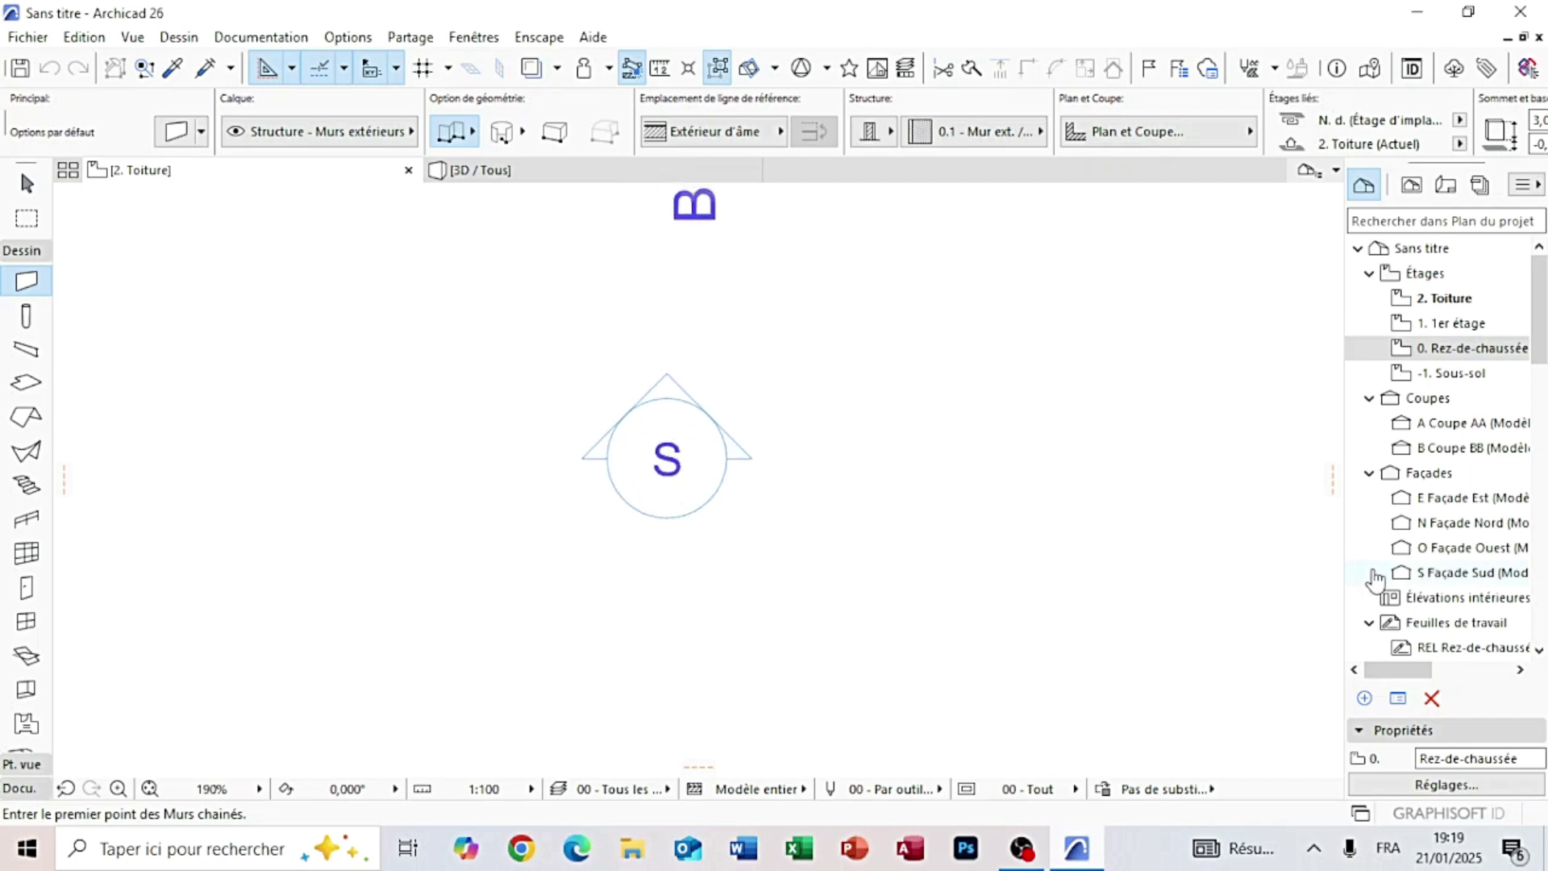
scroll(716, 617, "down", 6)
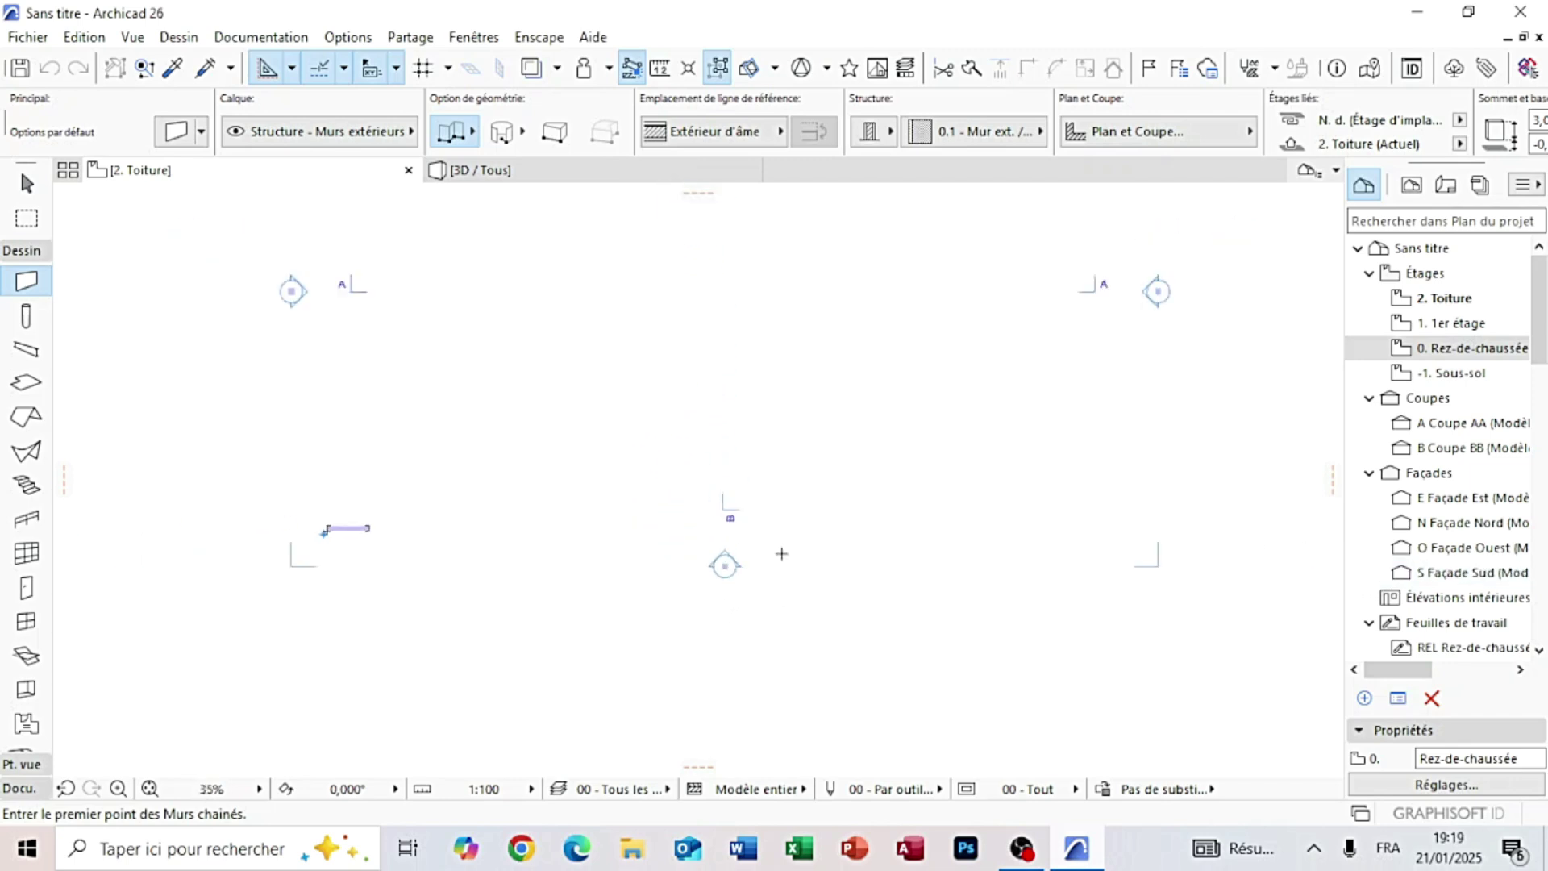
scroll(1076, 393, "up", 4)
scroll(1113, 379, "up", 4)
scroll(908, 404, "down", 8)
scroll(768, 240, "up", 14)
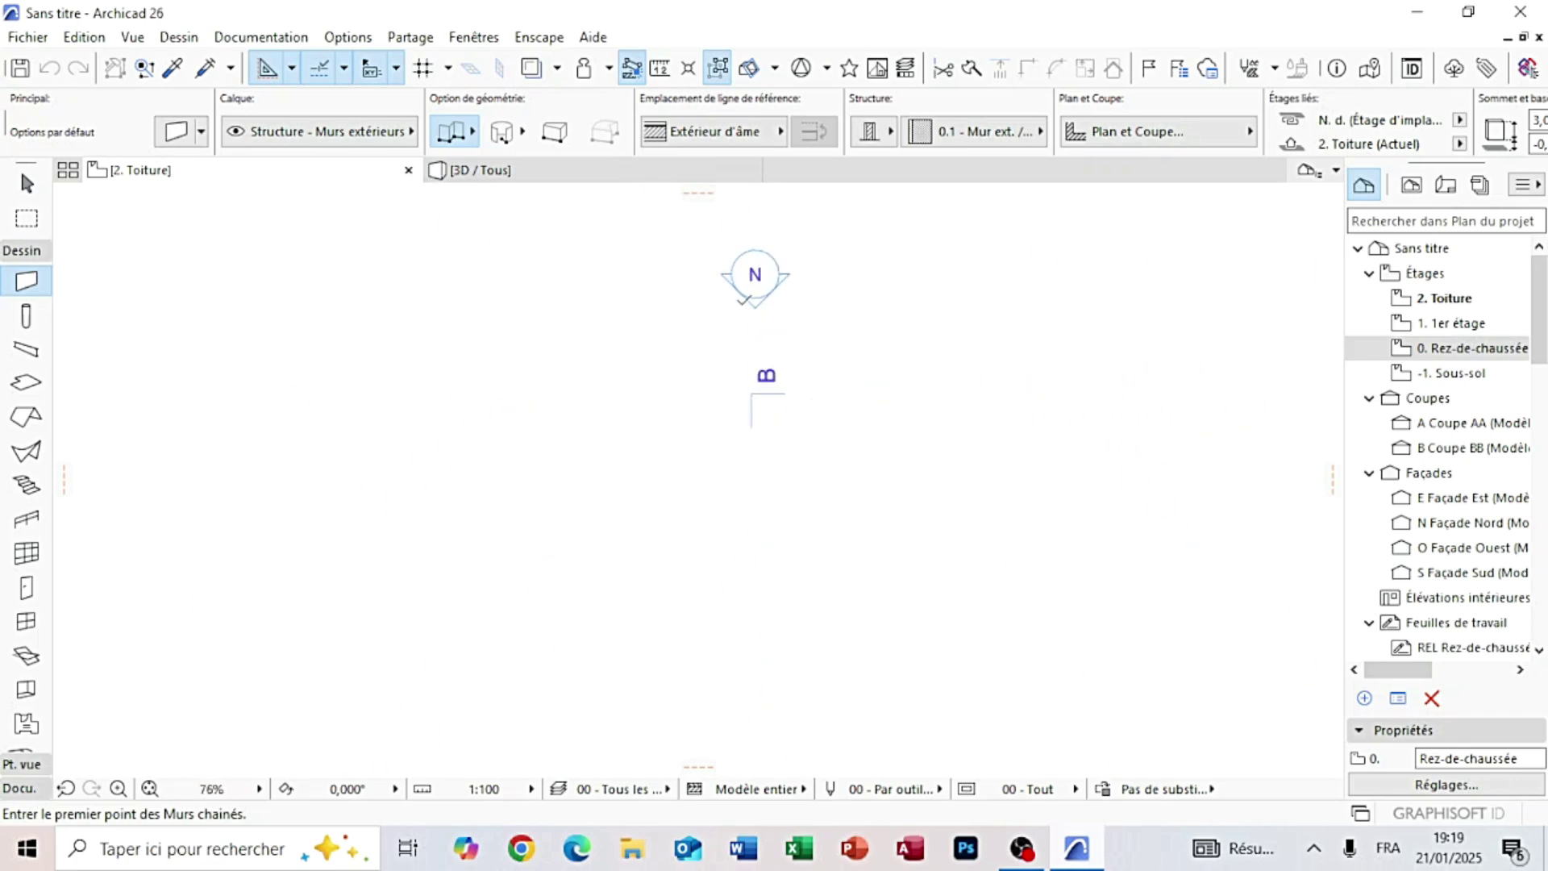
scroll(790, 258, "down", 12)
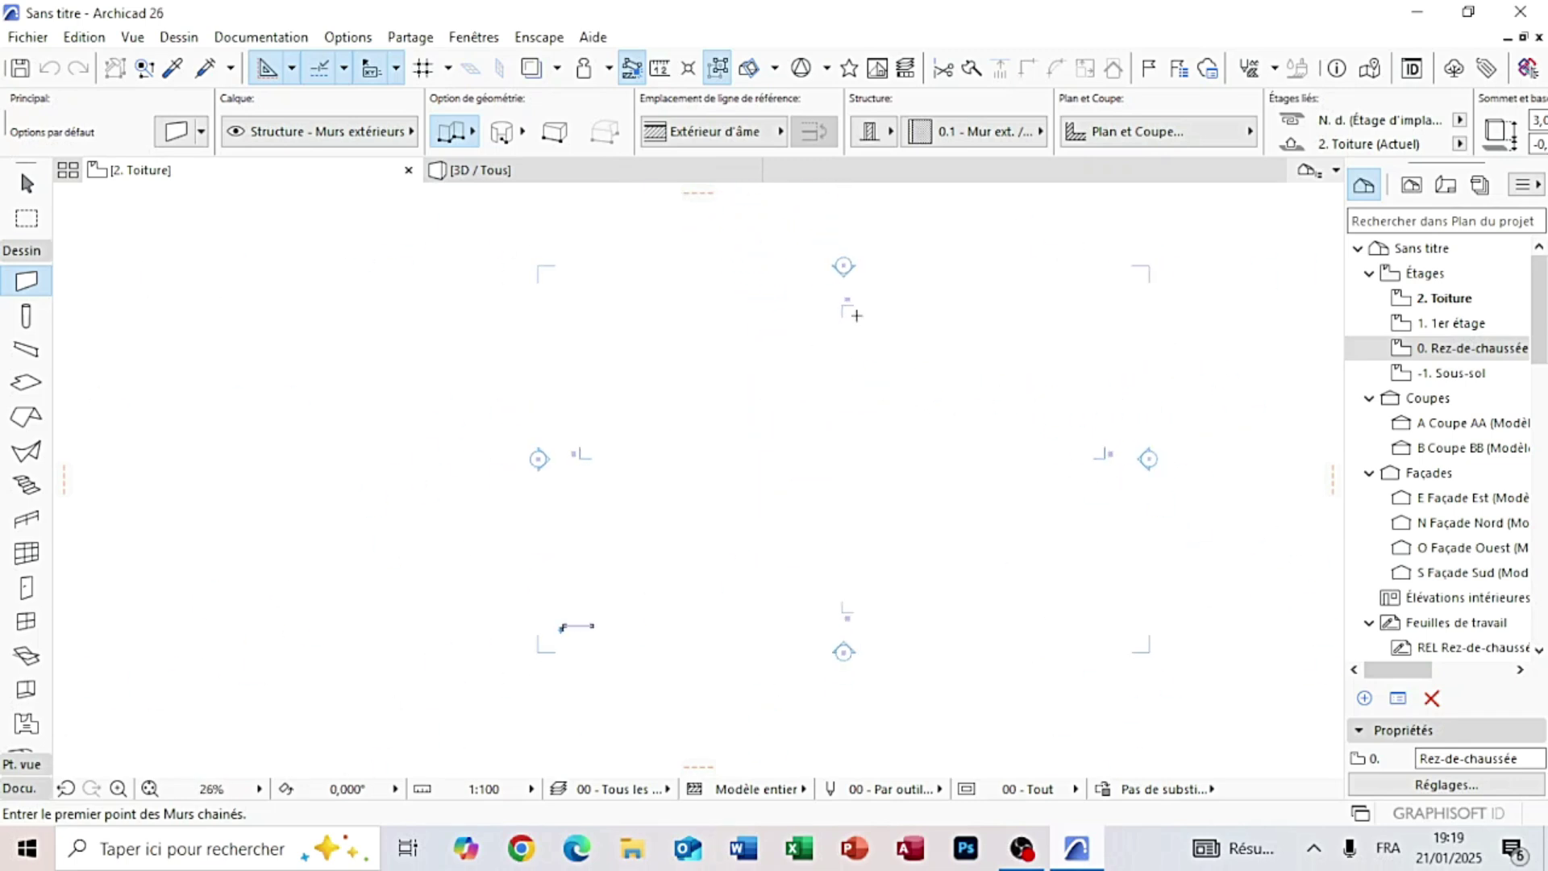
scroll(532, 471, "up", 6)
scroll(565, 464, "down", 8)
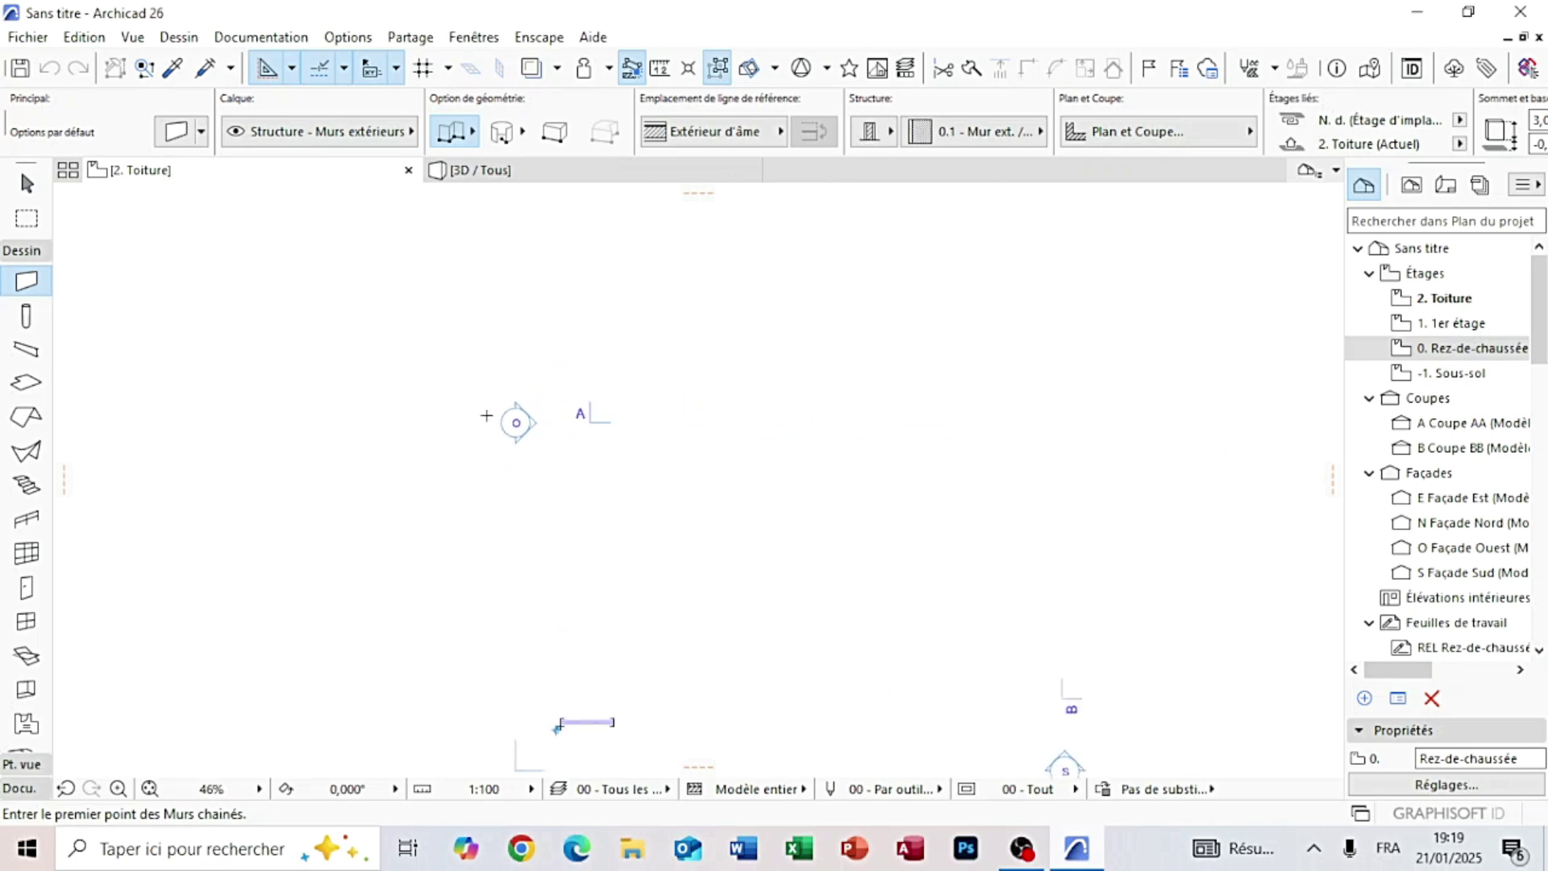
Frame all the section and façade markers on the Toiture plan with a rectangular marquee and select everything inside it
left_click(403, 243)
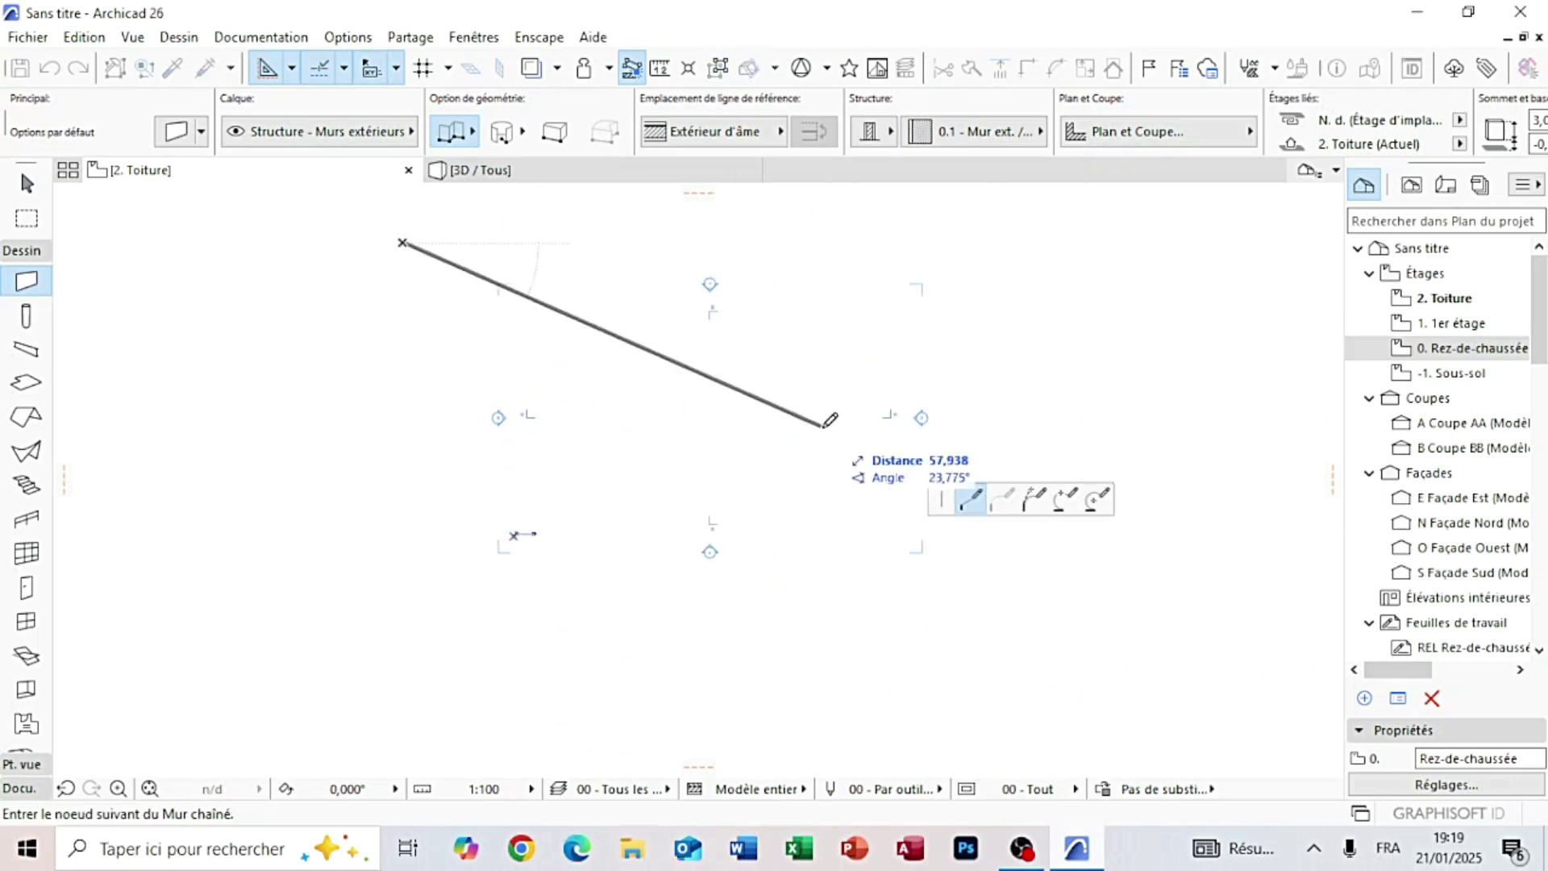
left_click(27, 217)
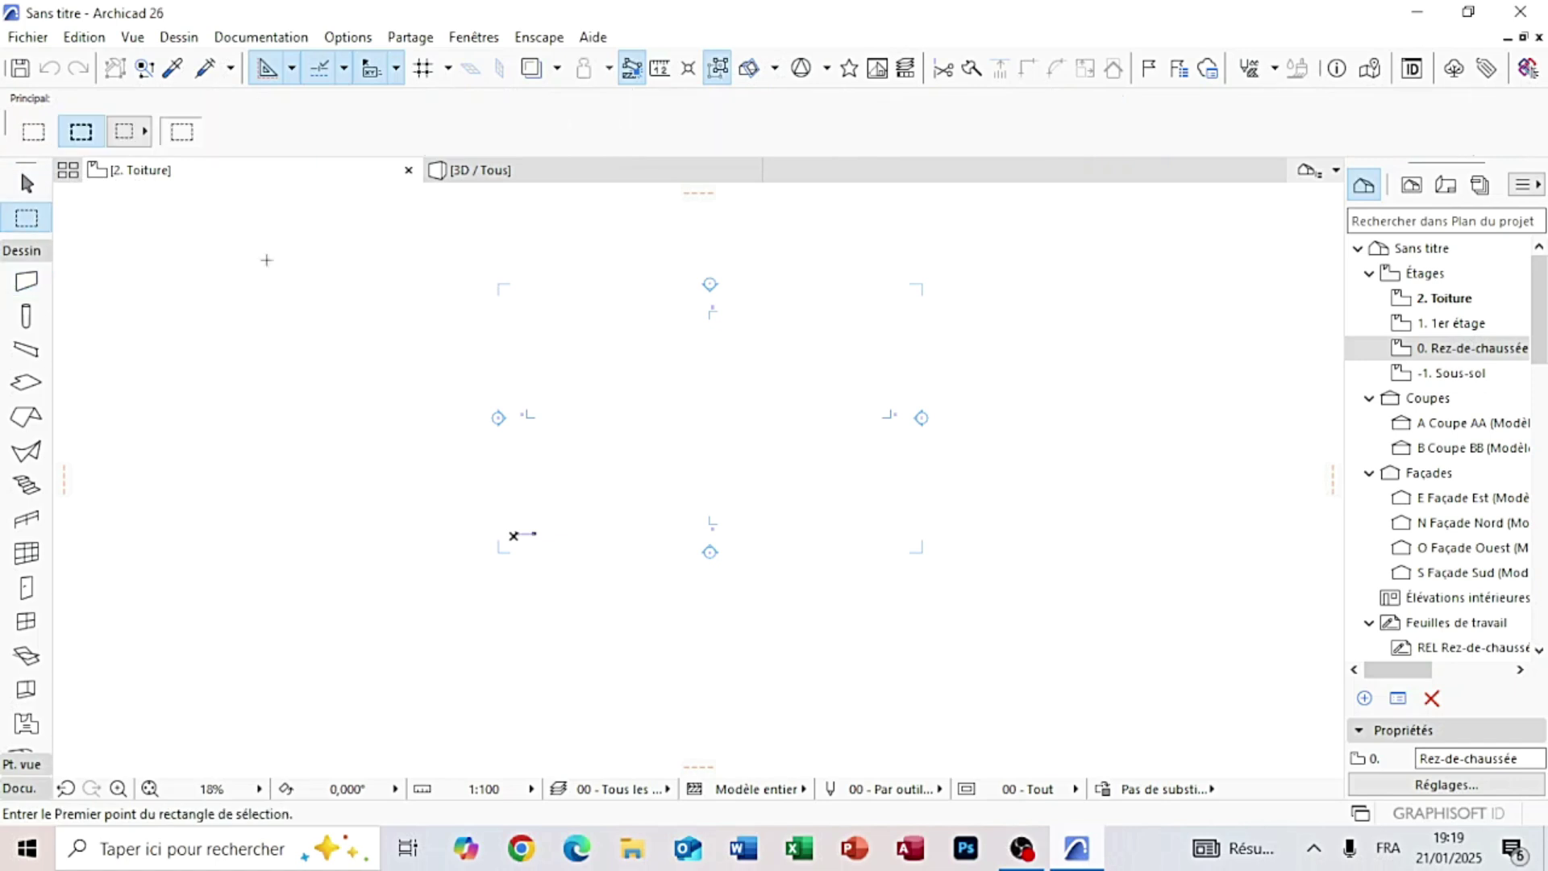
left_click(458, 227)
left_click(962, 581)
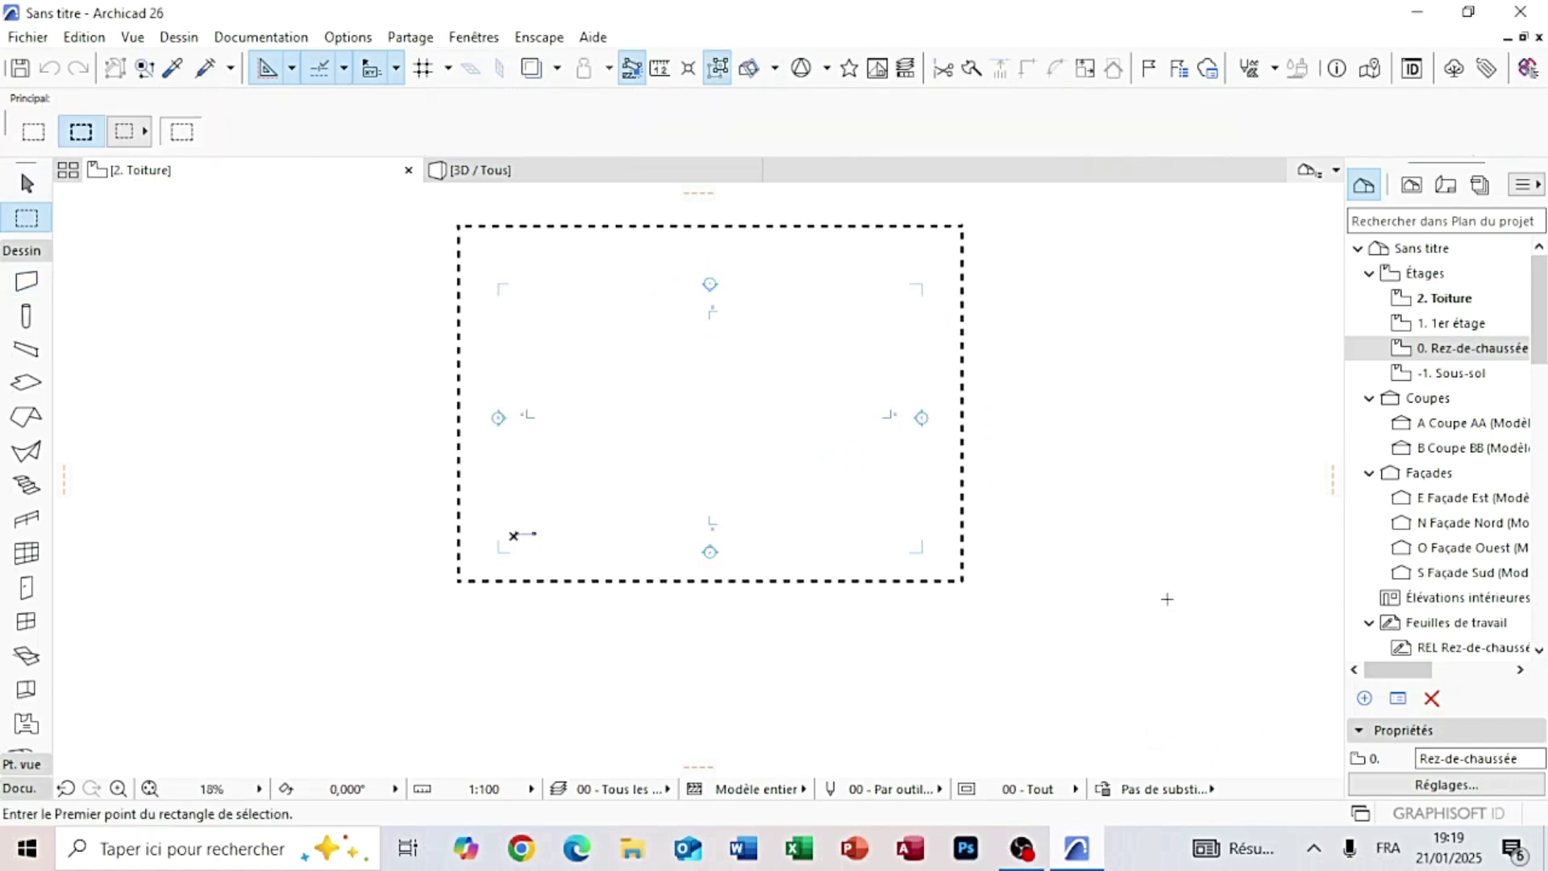
key("ctrl+a")
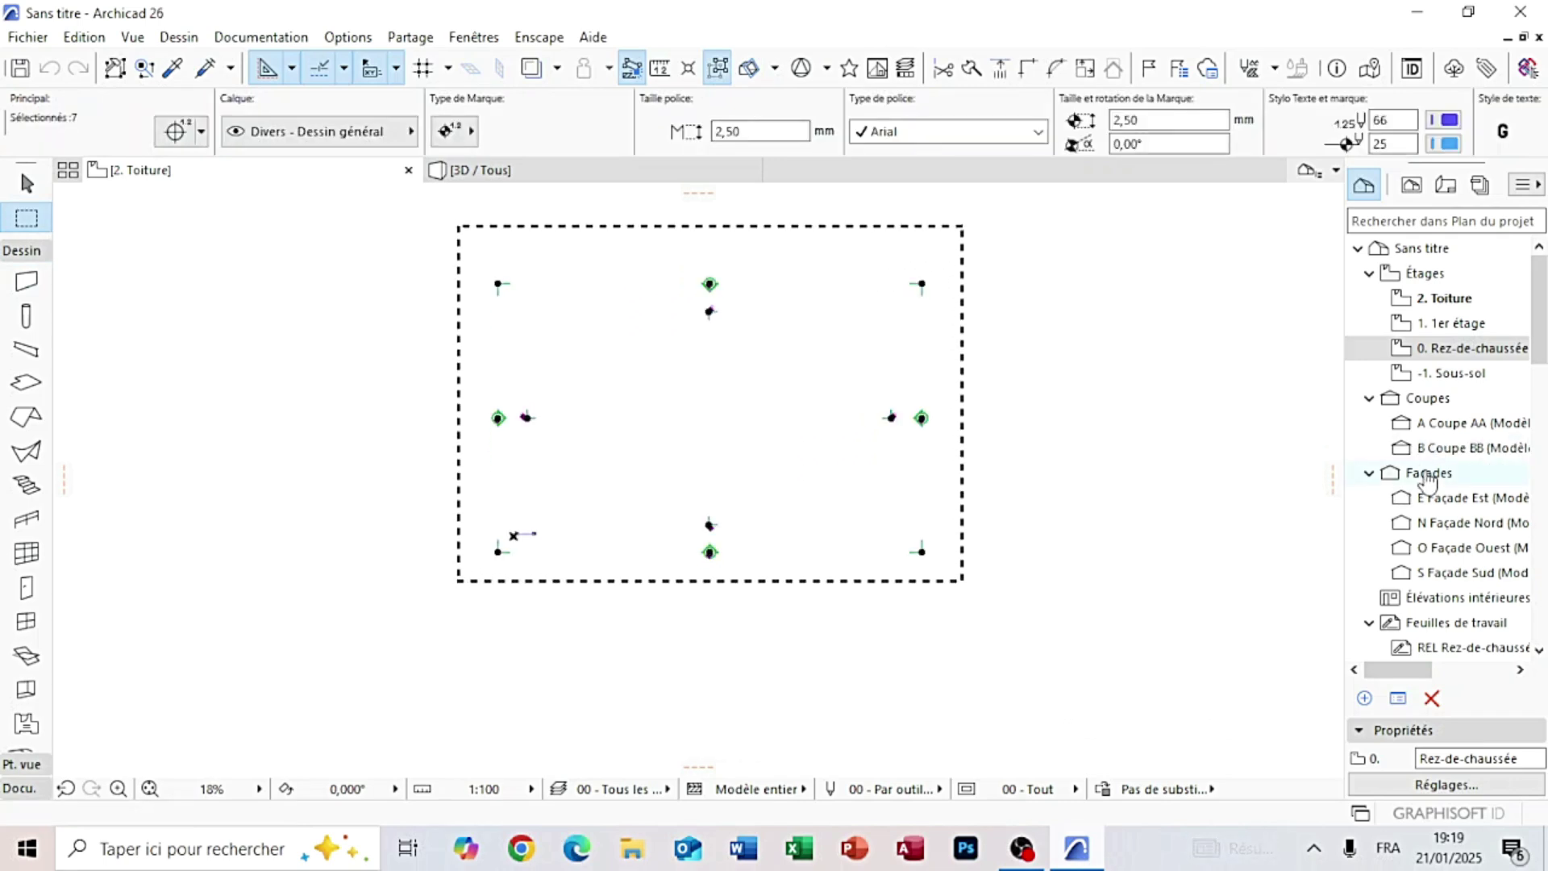
Point out Coupe AA, Coupe BB and the Sud, Ouest, Nord and Est façades in the project map, and clear the selection and marquee
left_click(1428, 426)
left_click(1439, 448)
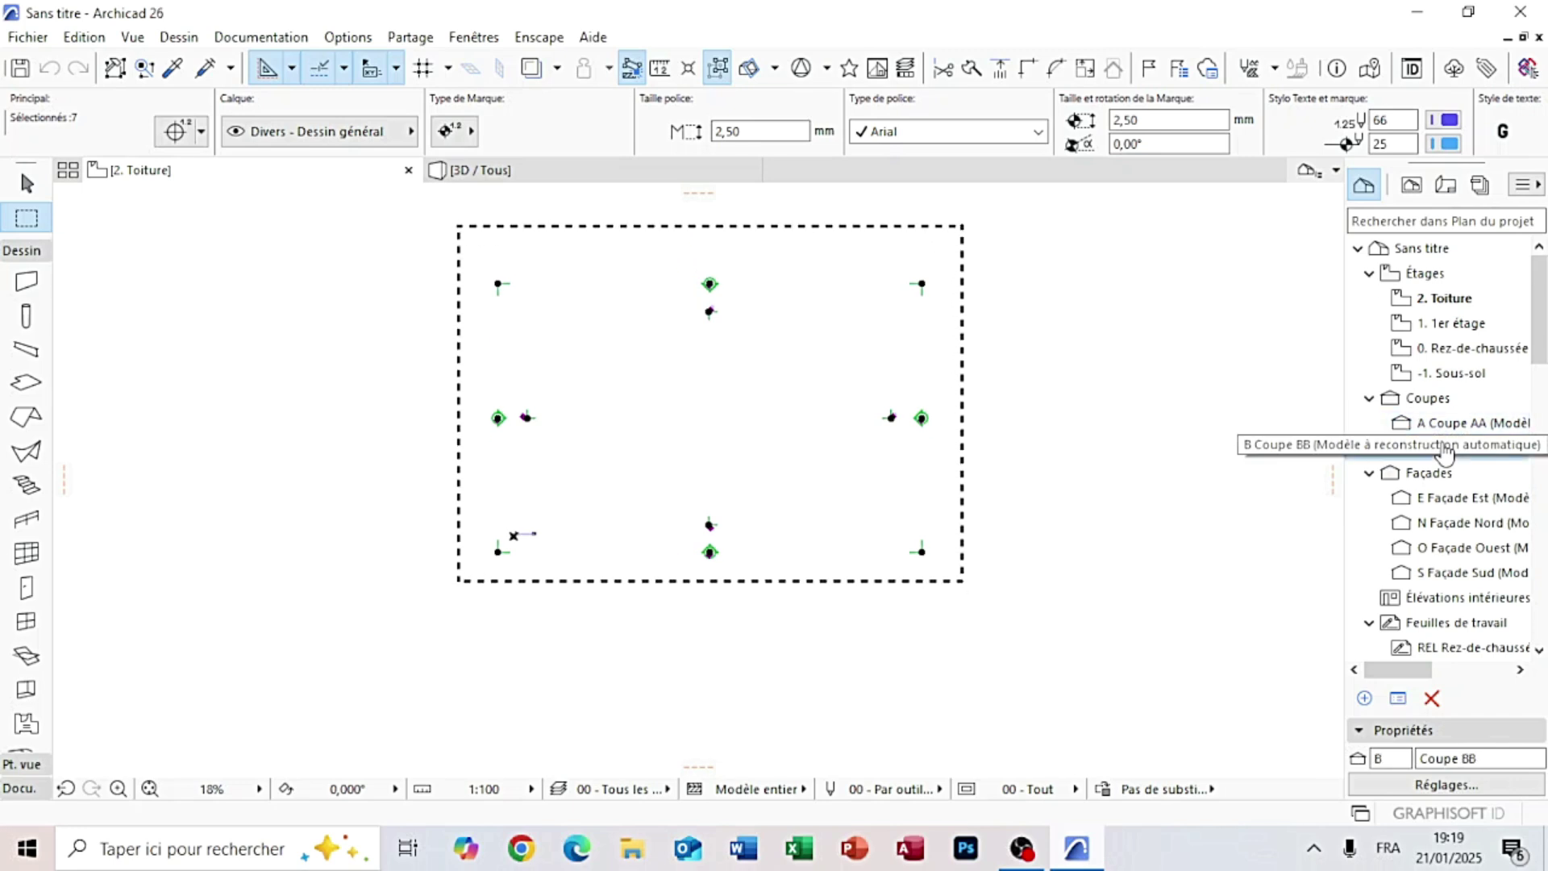
left_click(1463, 573)
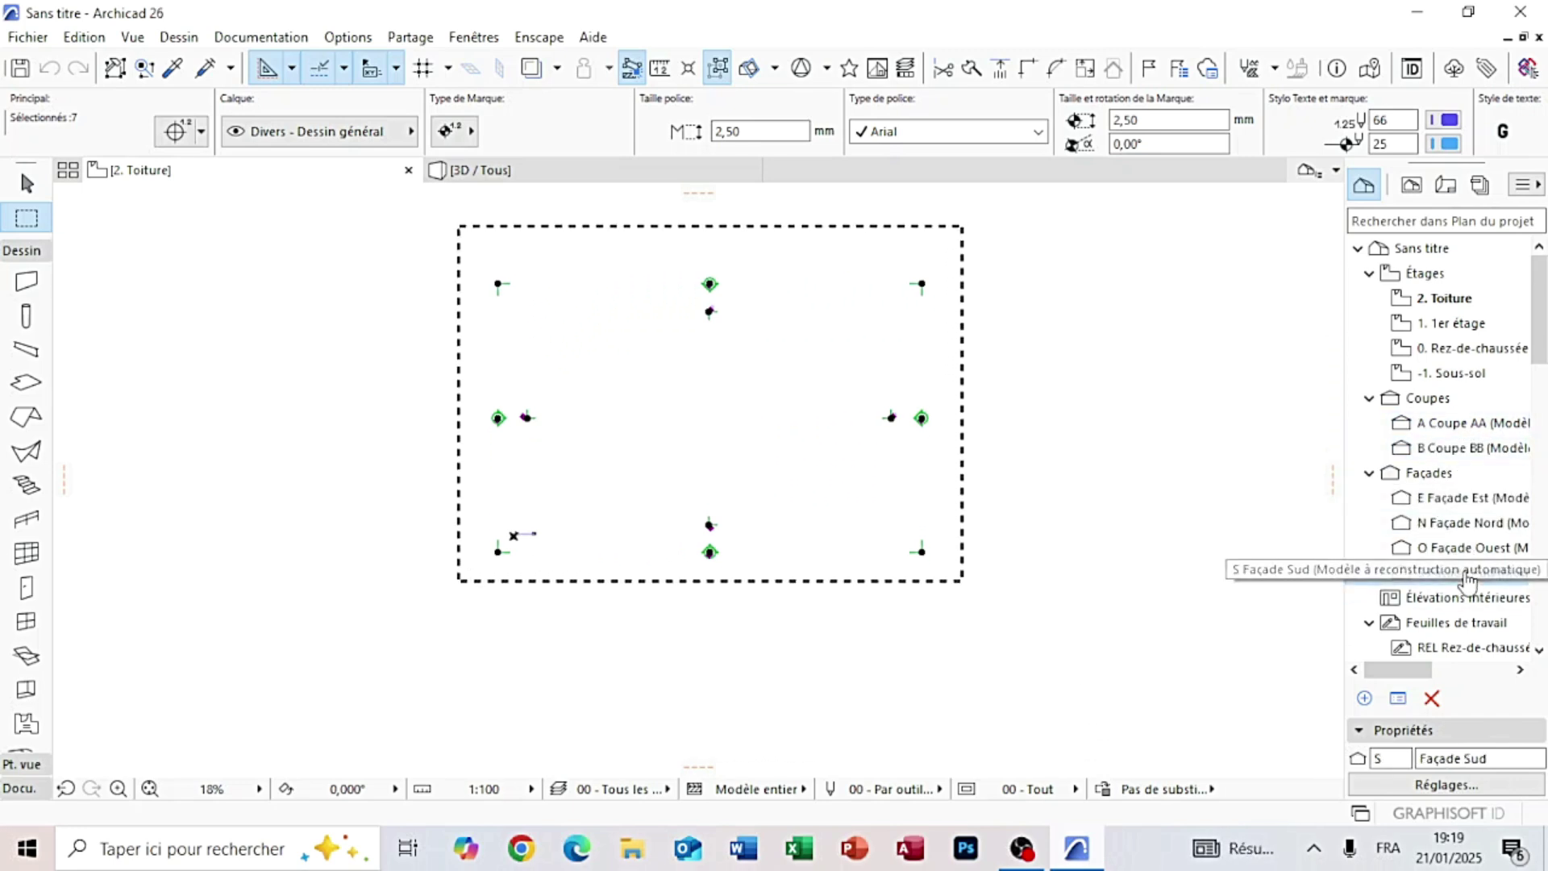
left_click(1463, 548)
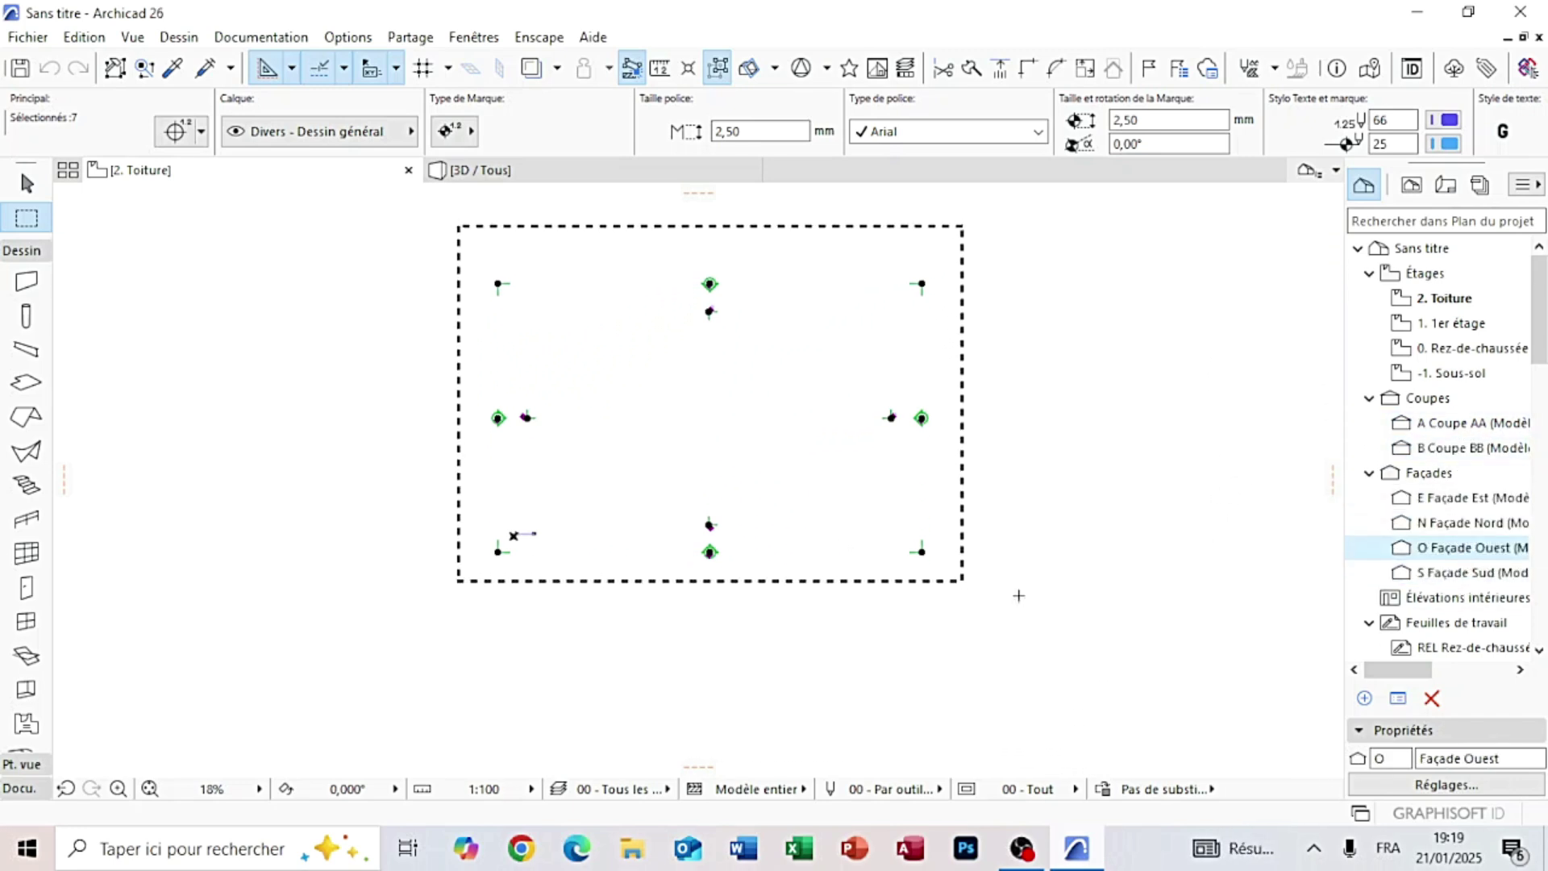
left_click(1431, 524)
left_click(1435, 500)
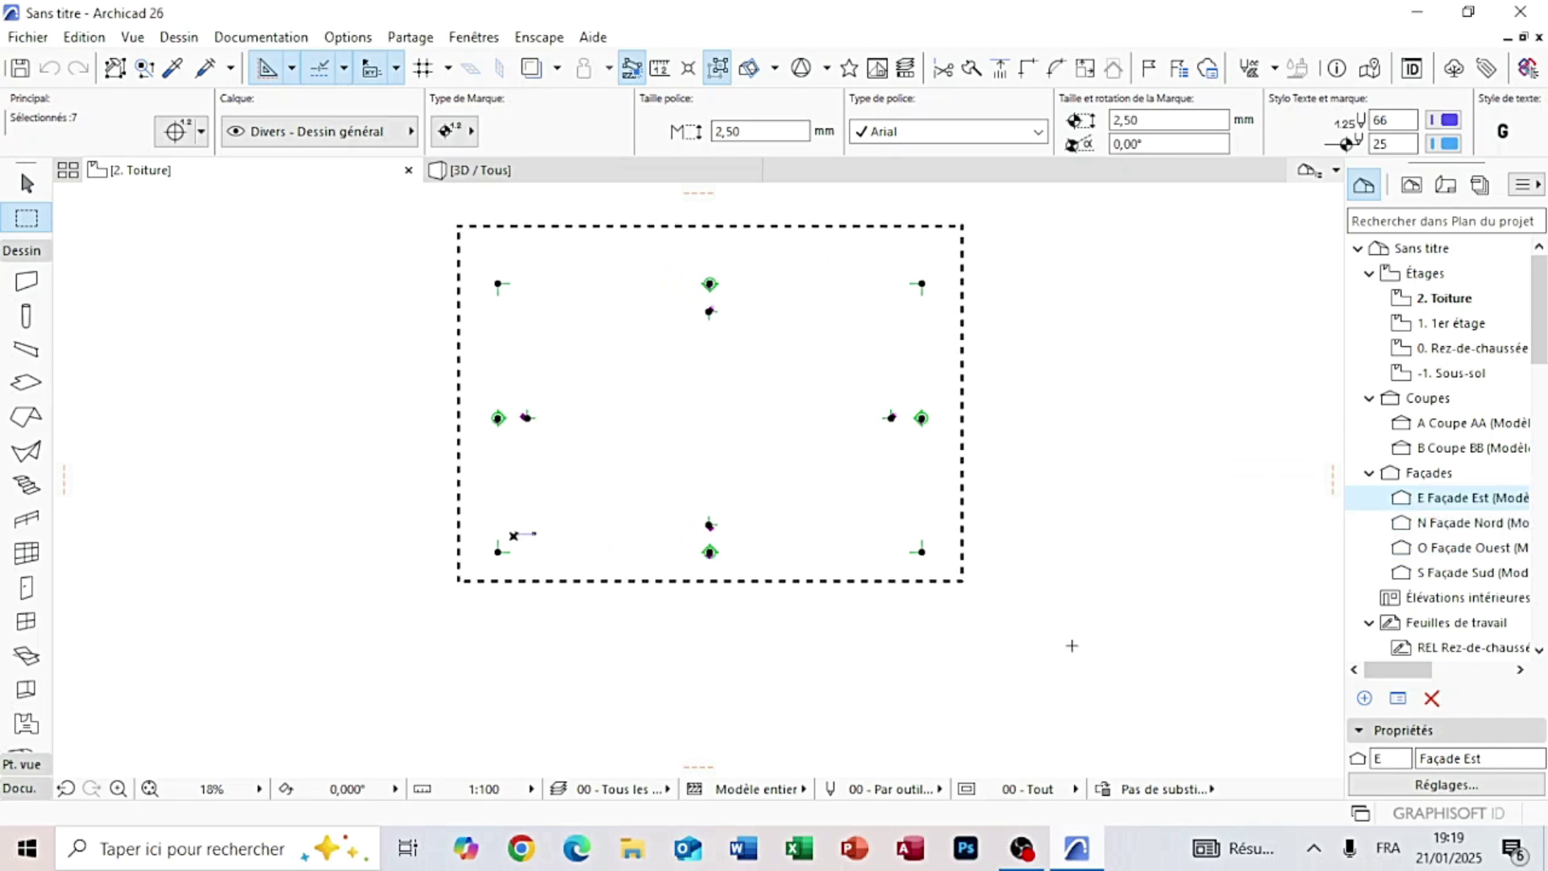
key("Escape")
key("Escape")
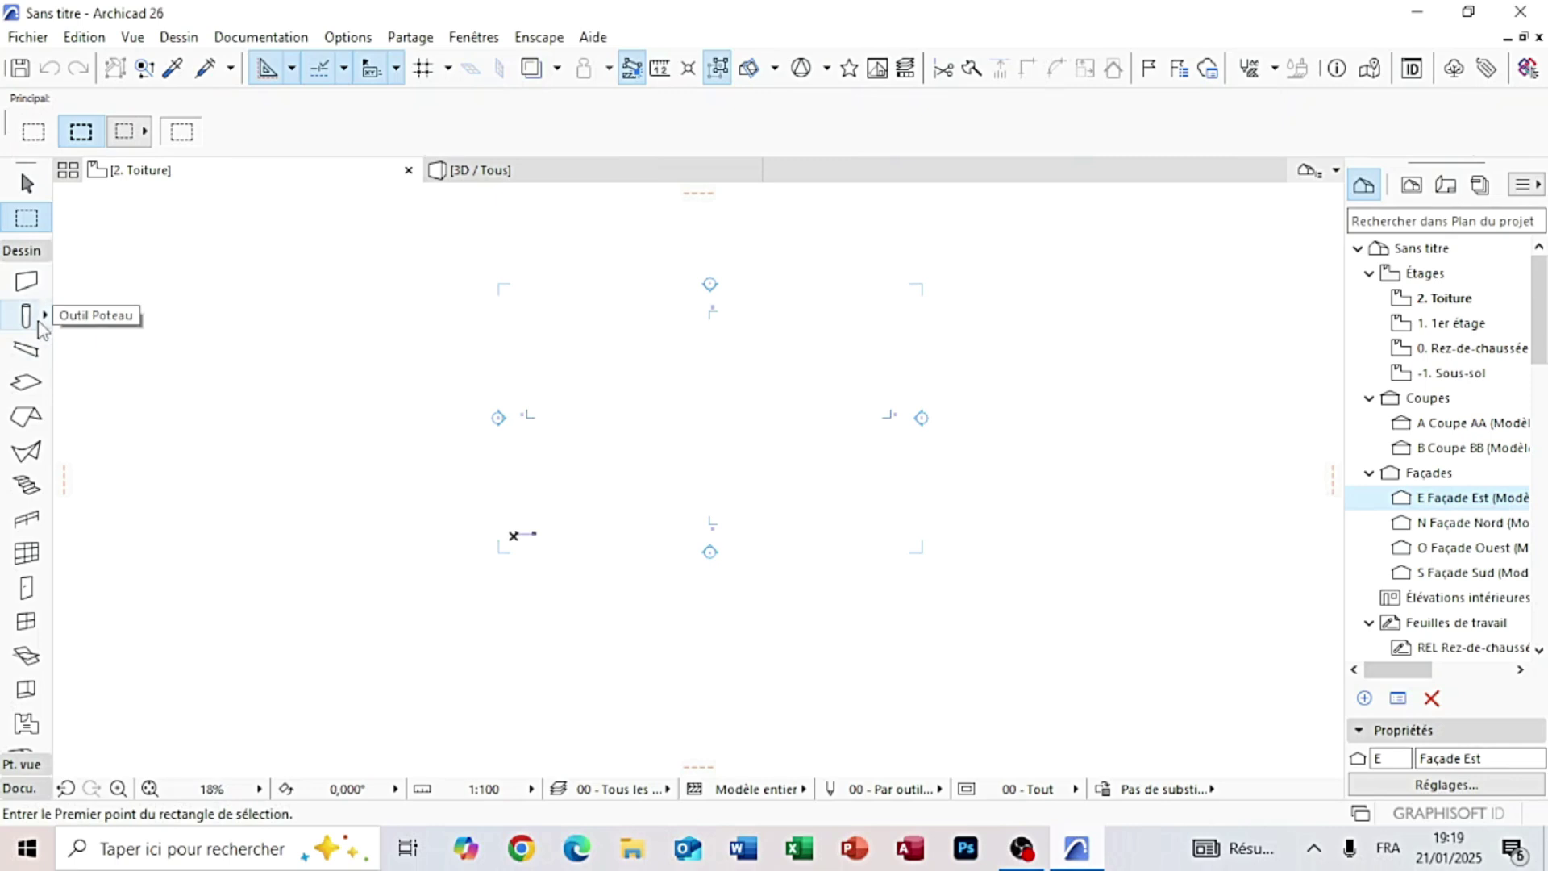
Look through the default options of the Mur, Poteau, Poutre, Dalle, Toiture and Coque tools one after another
left_click(24, 282)
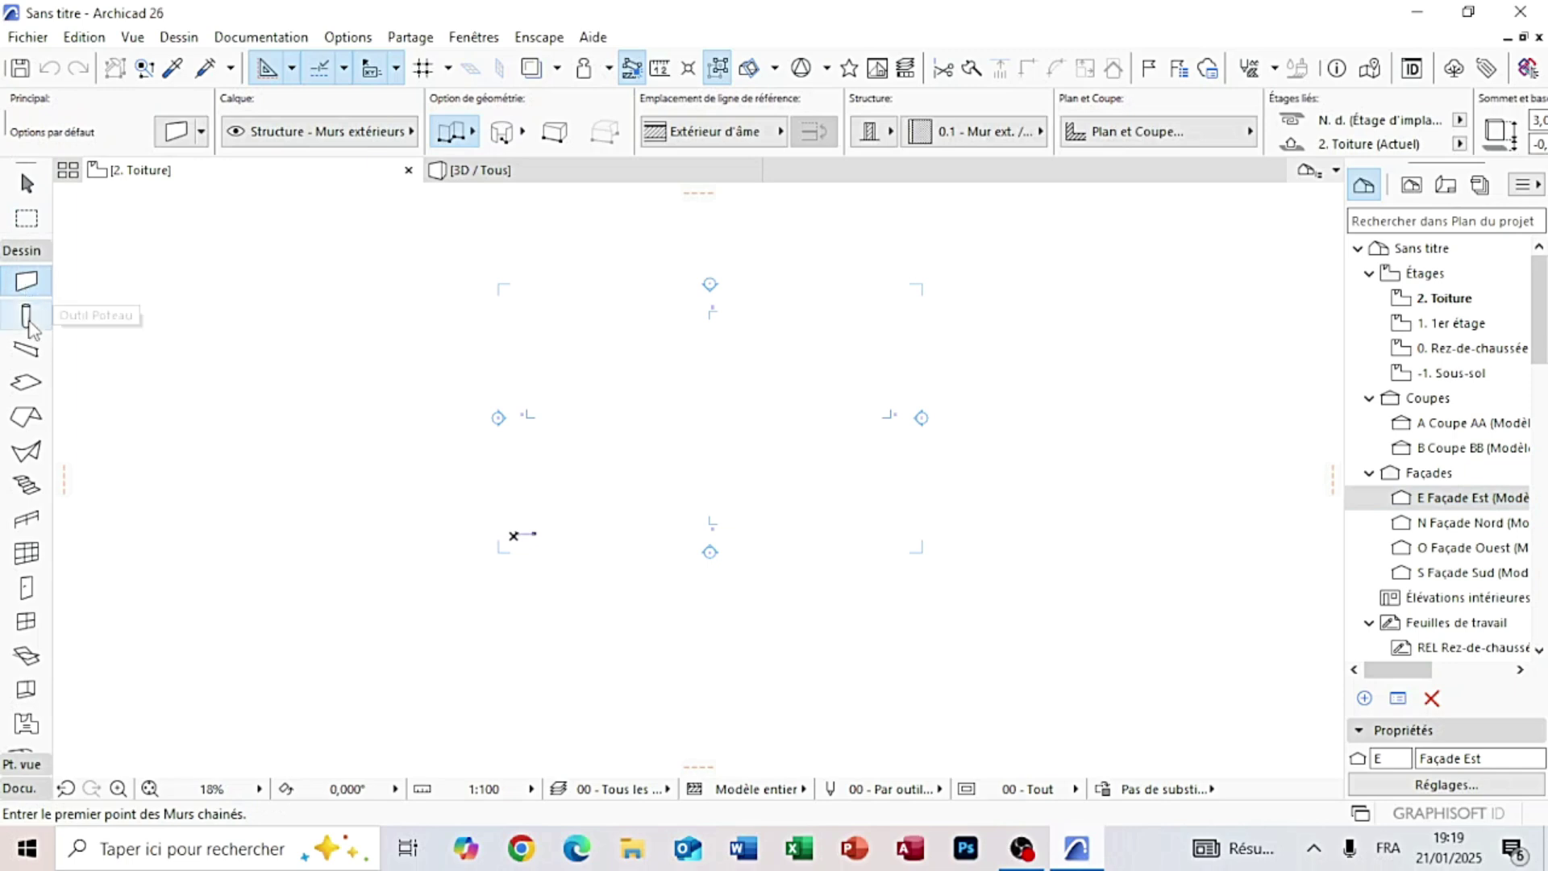
left_click(26, 321)
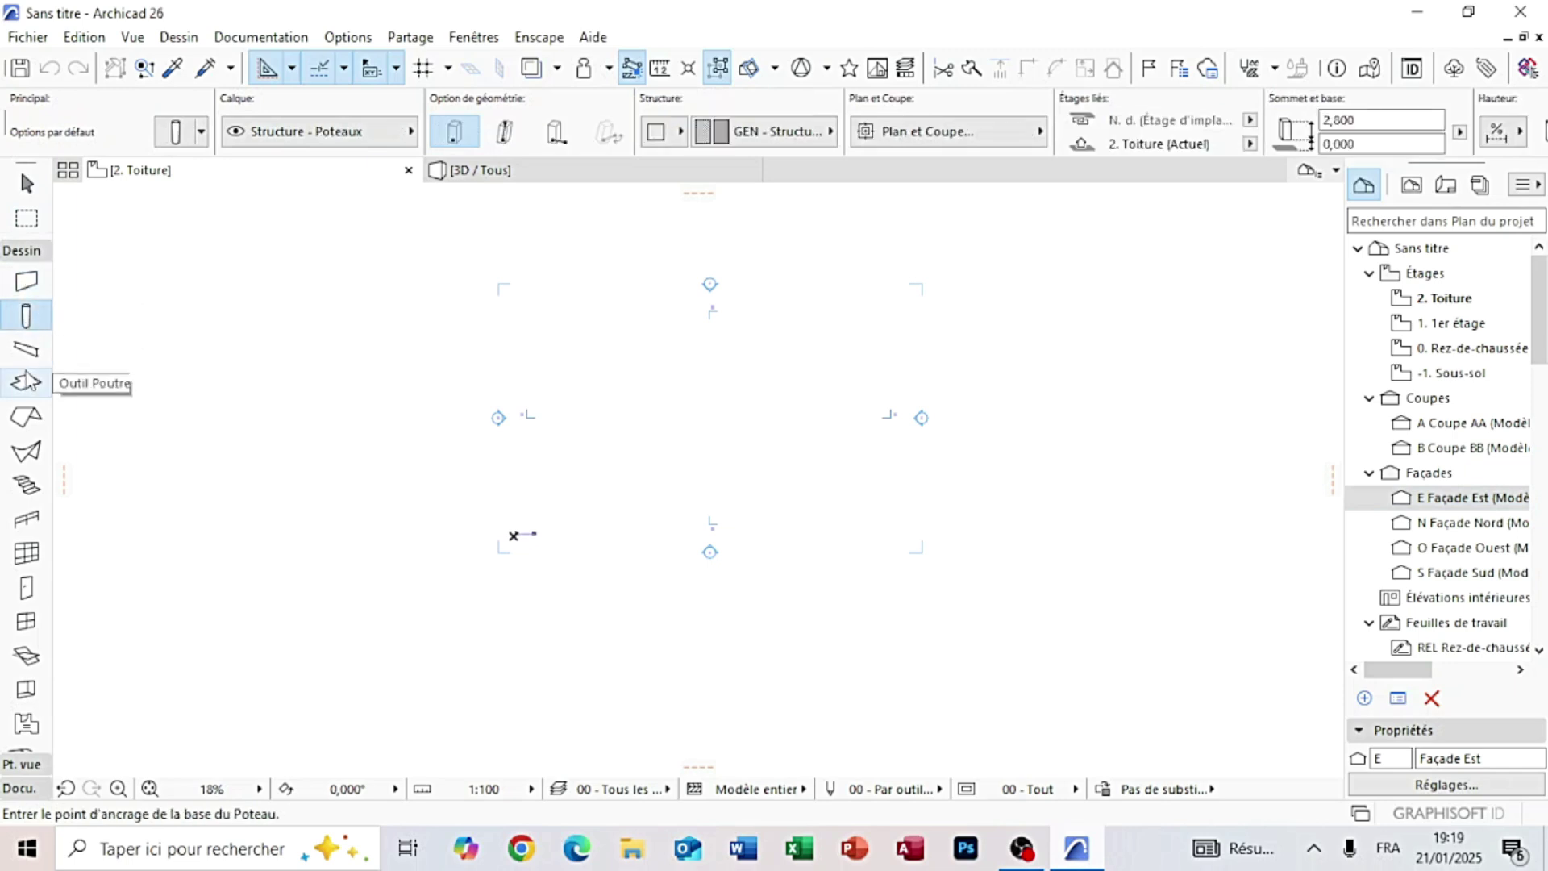
left_click(25, 353)
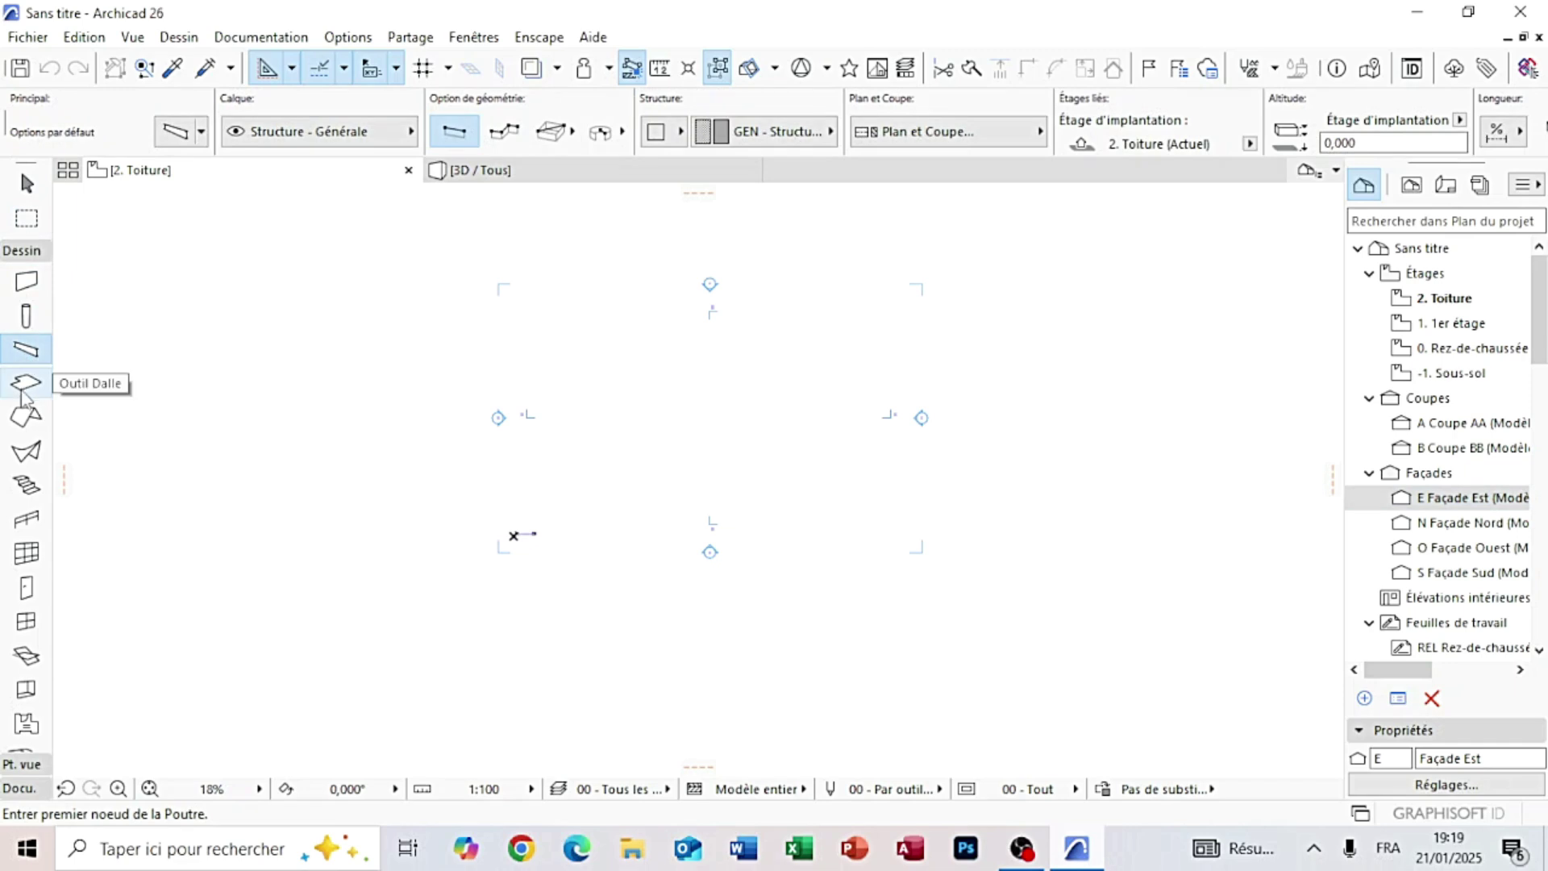
left_click(26, 385)
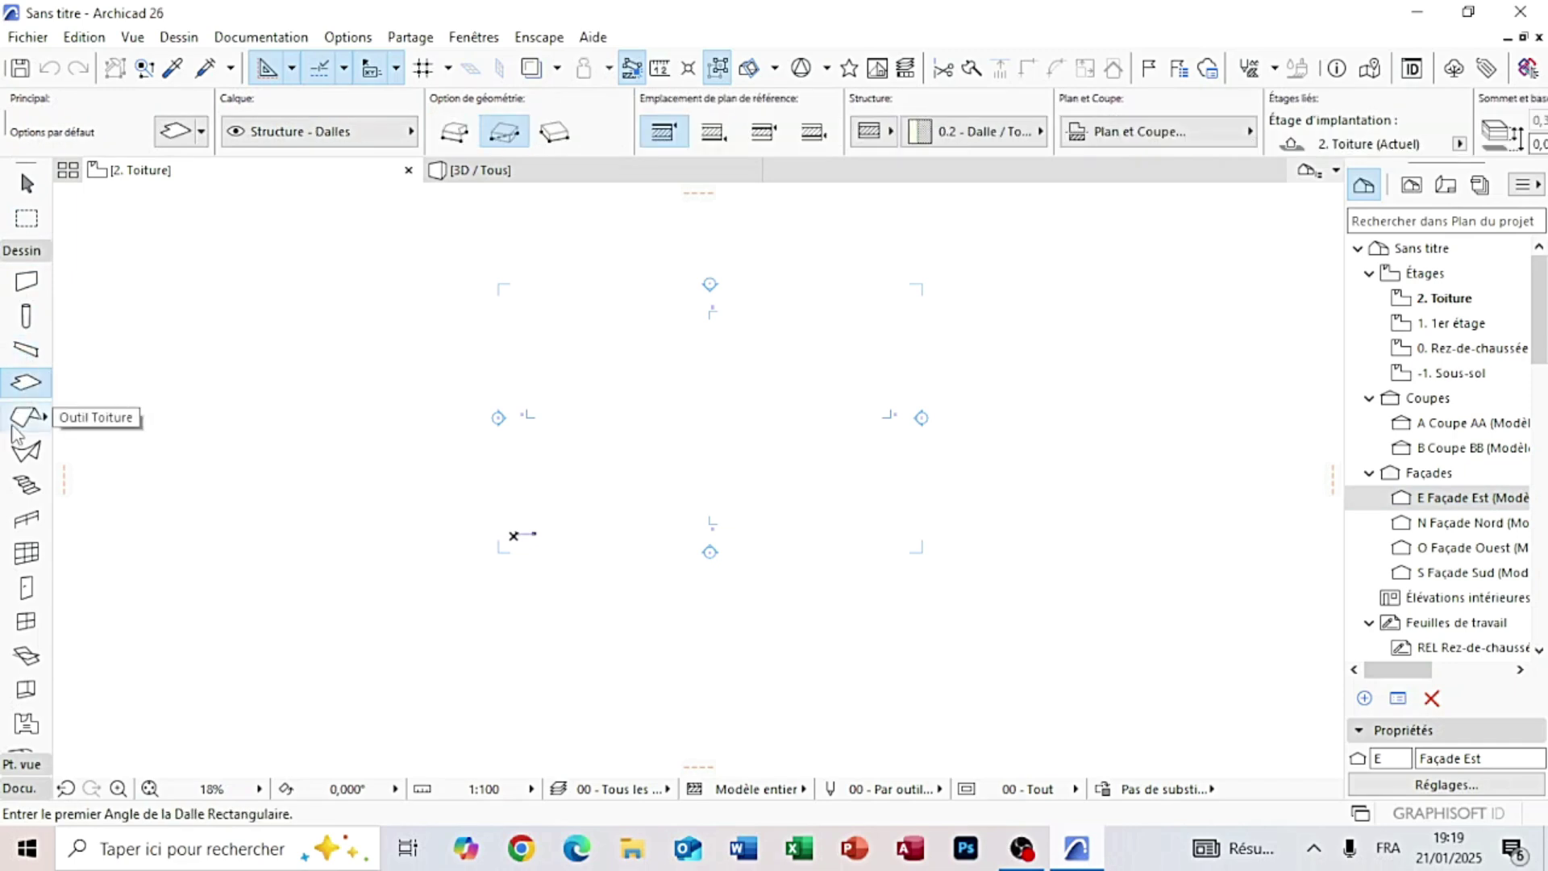
left_click(26, 416)
left_click(26, 451)
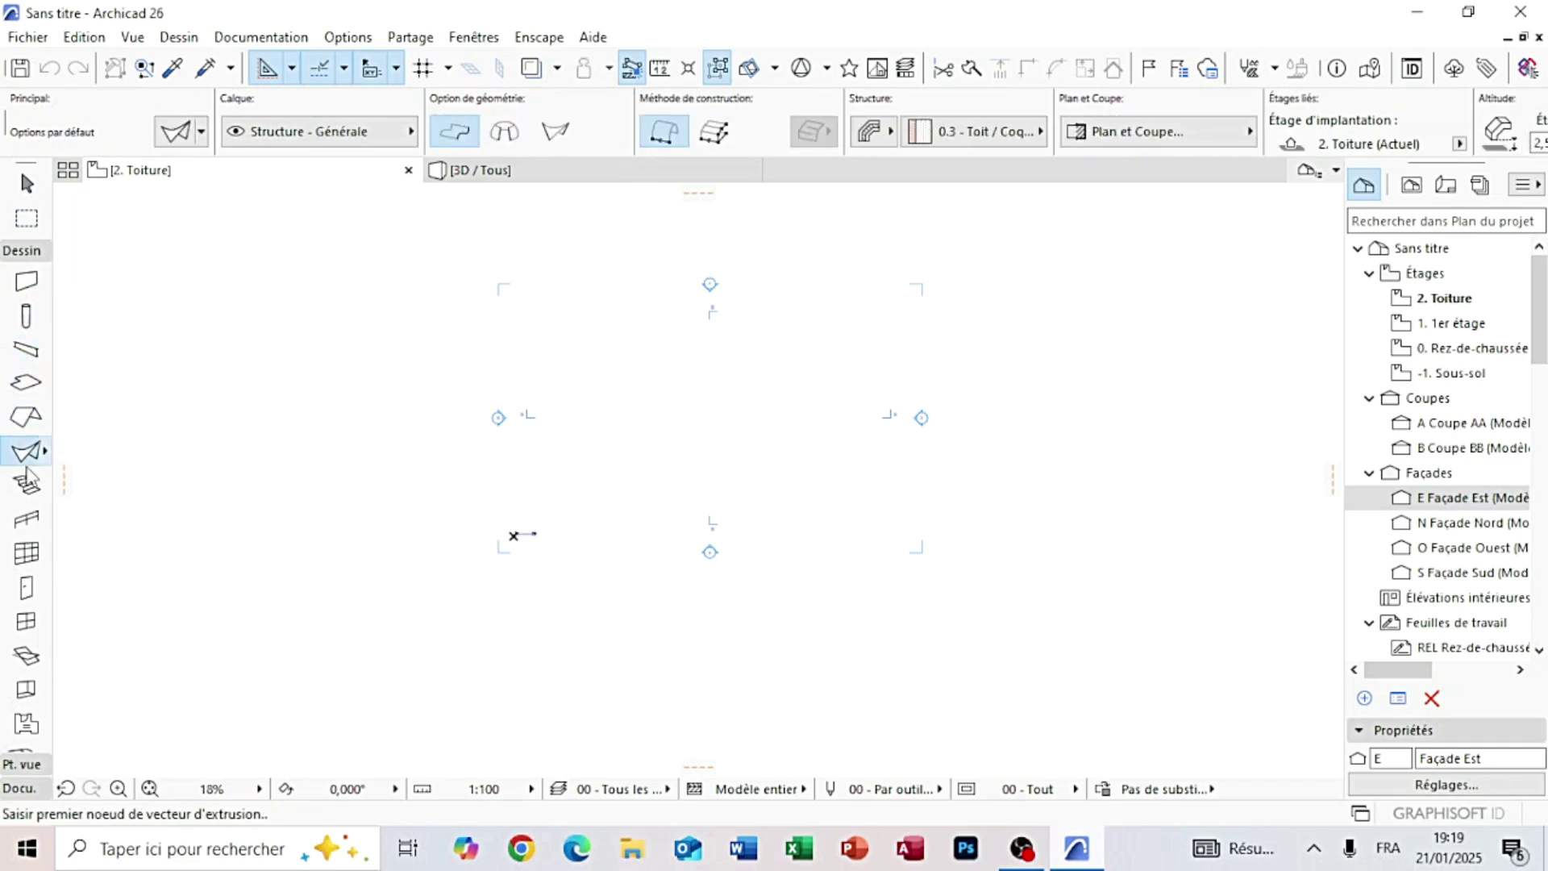
Look through the default options of the Escalier, Garde-corps, Mur-rideau, Porte and Fenêtre tools one after another
left_click(25, 487)
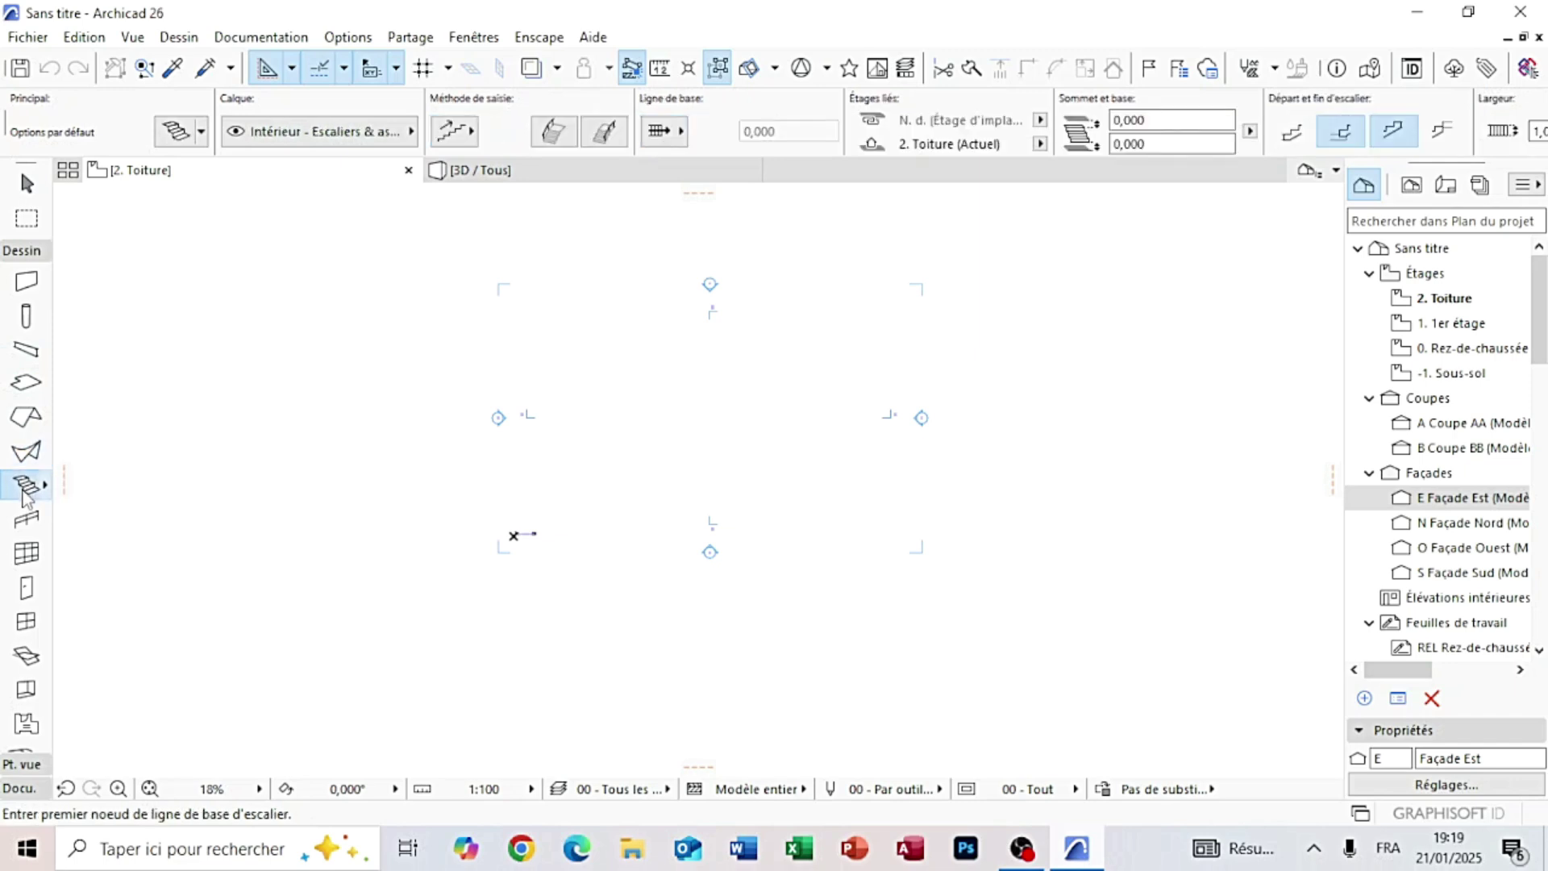
left_click(25, 520)
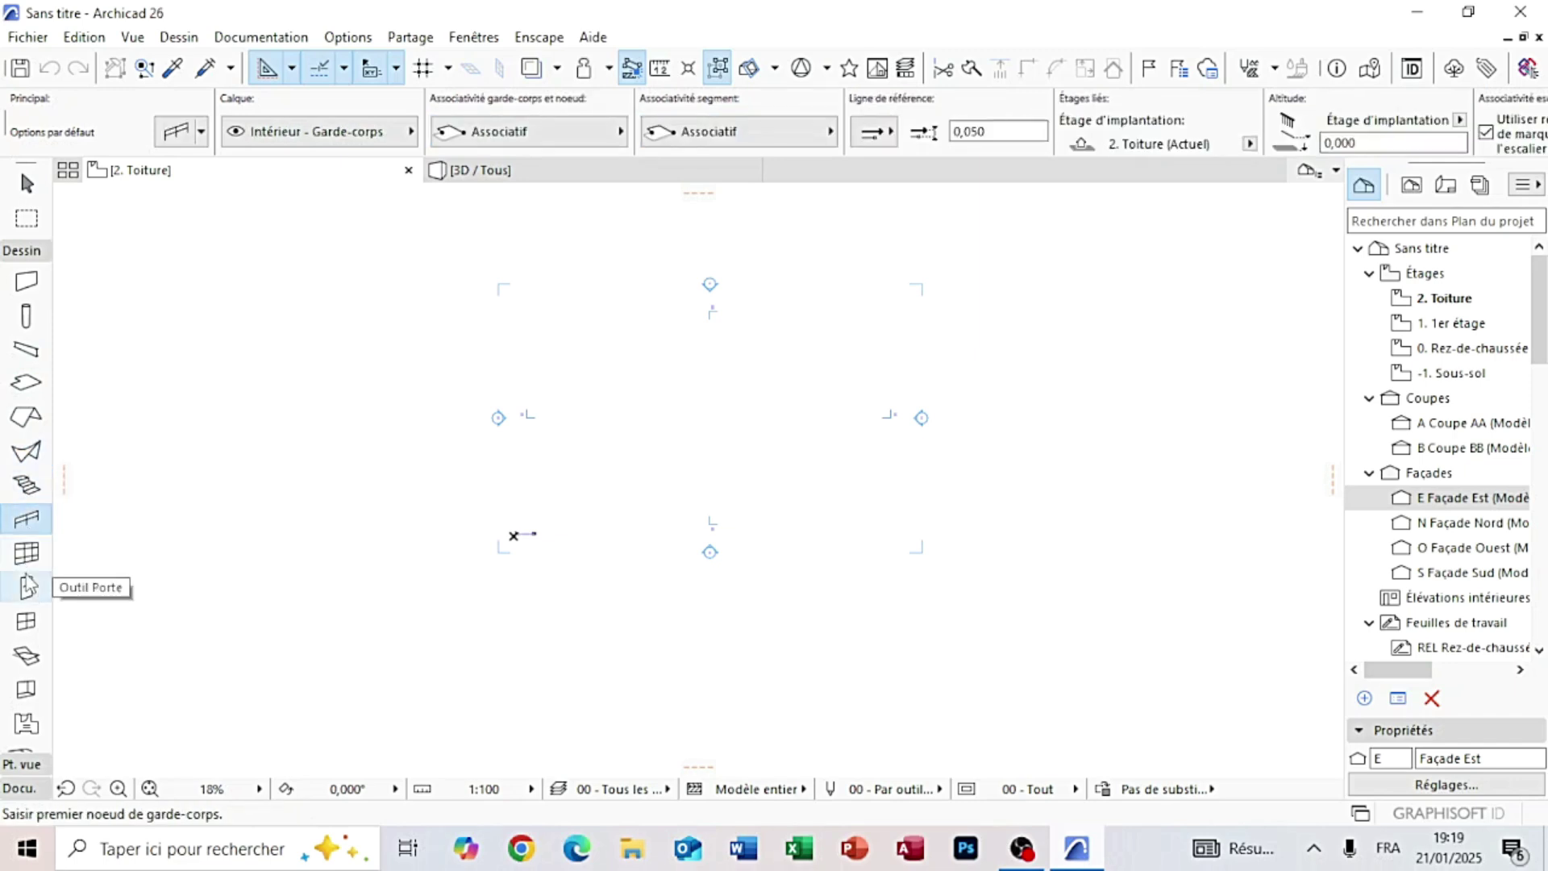
left_click(24, 553)
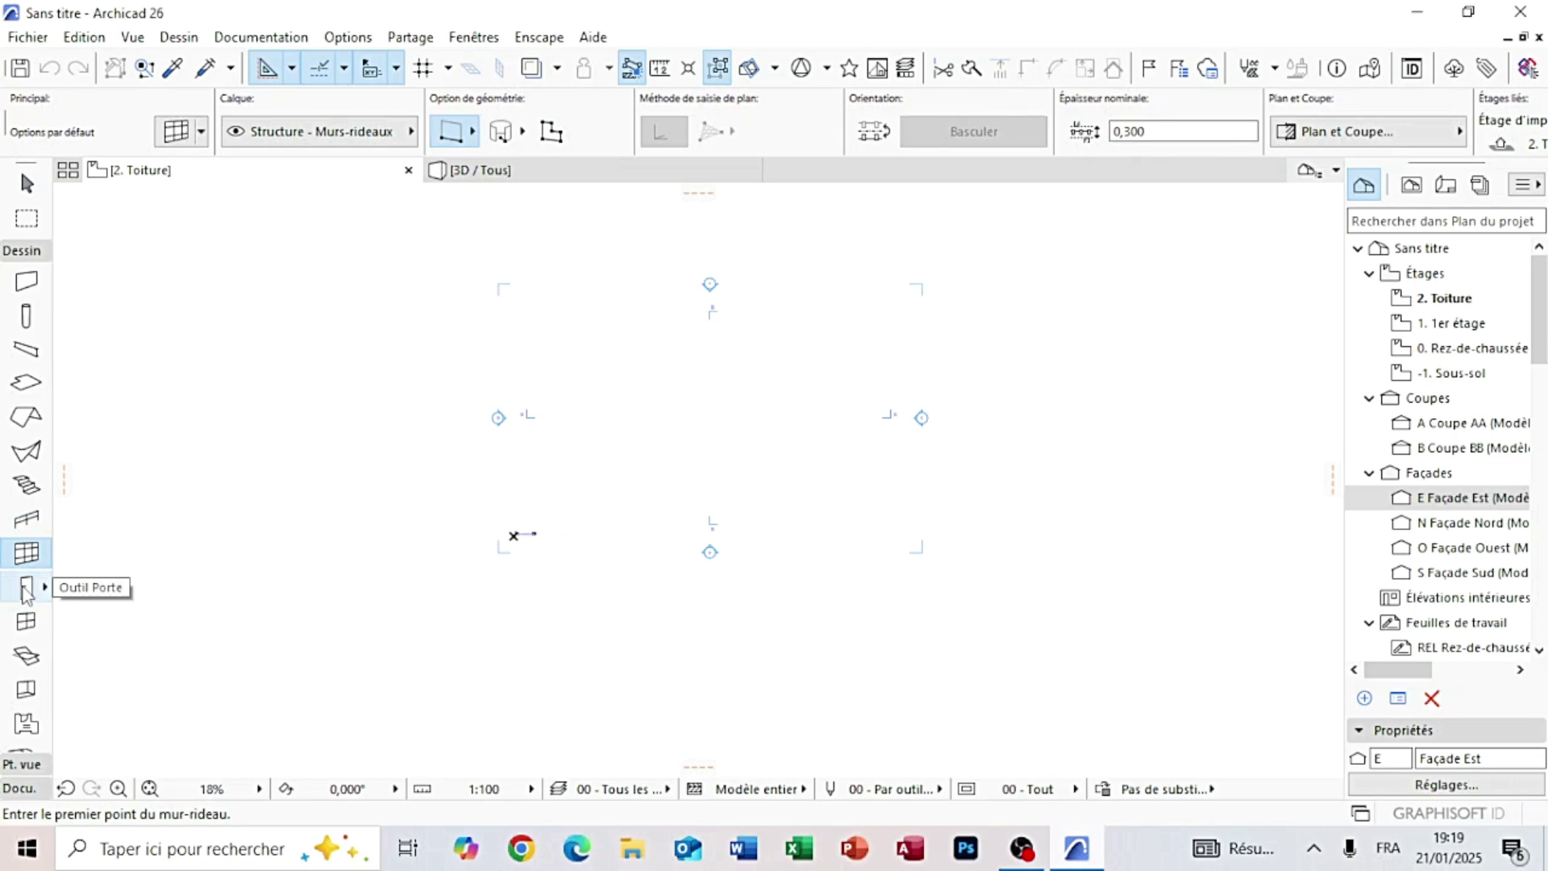
left_click(26, 588)
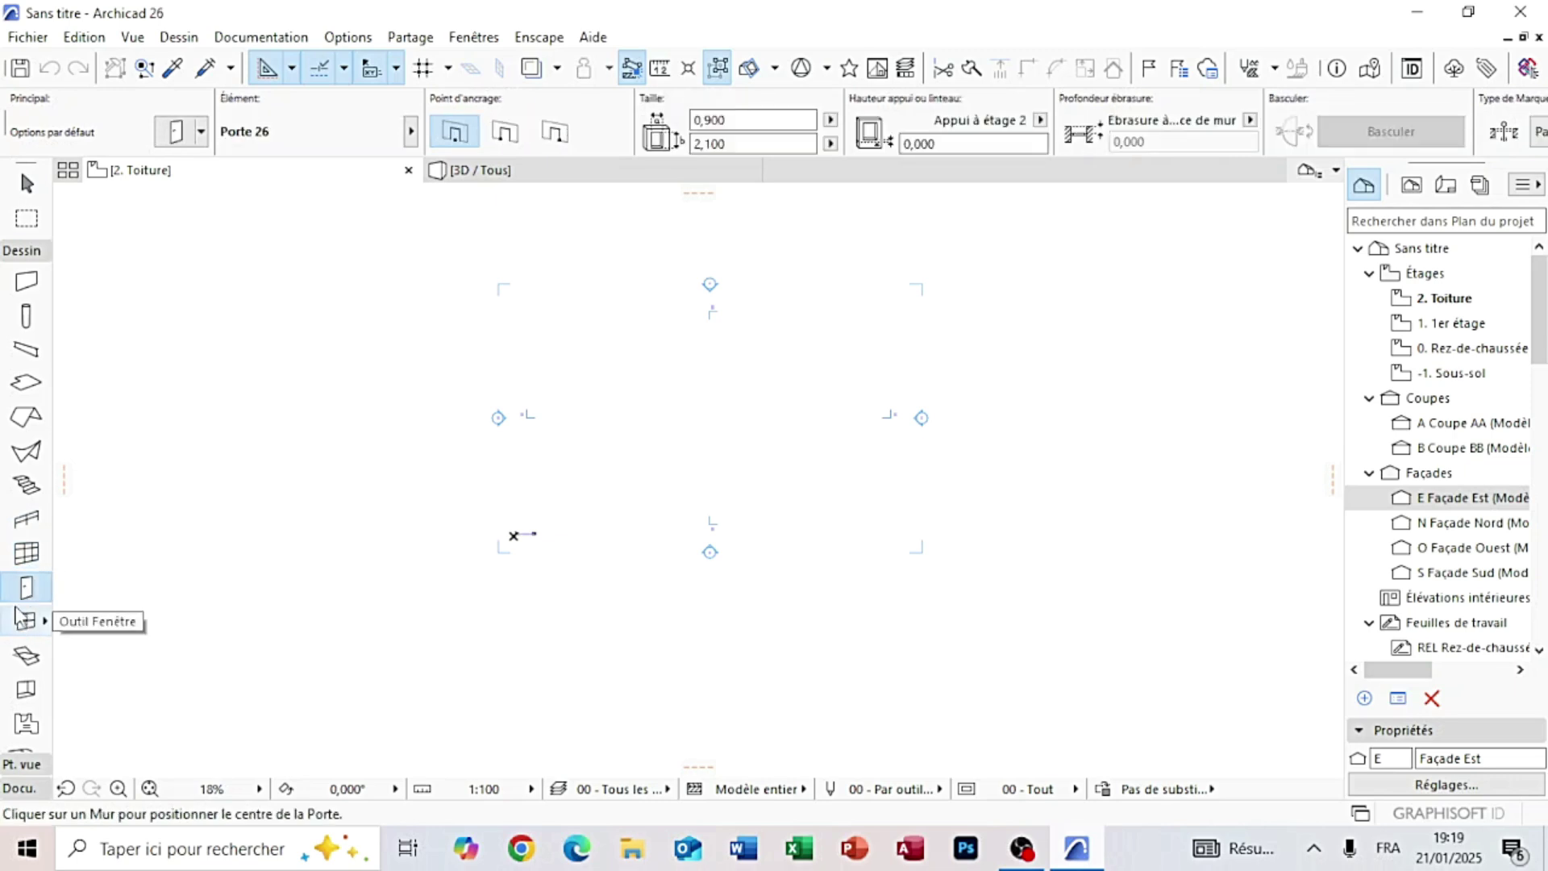
left_click(26, 623)
Look through the default options of the roof window, wall opening, Zone and Maillage tools one after another
scroll(27, 677, "down", 3)
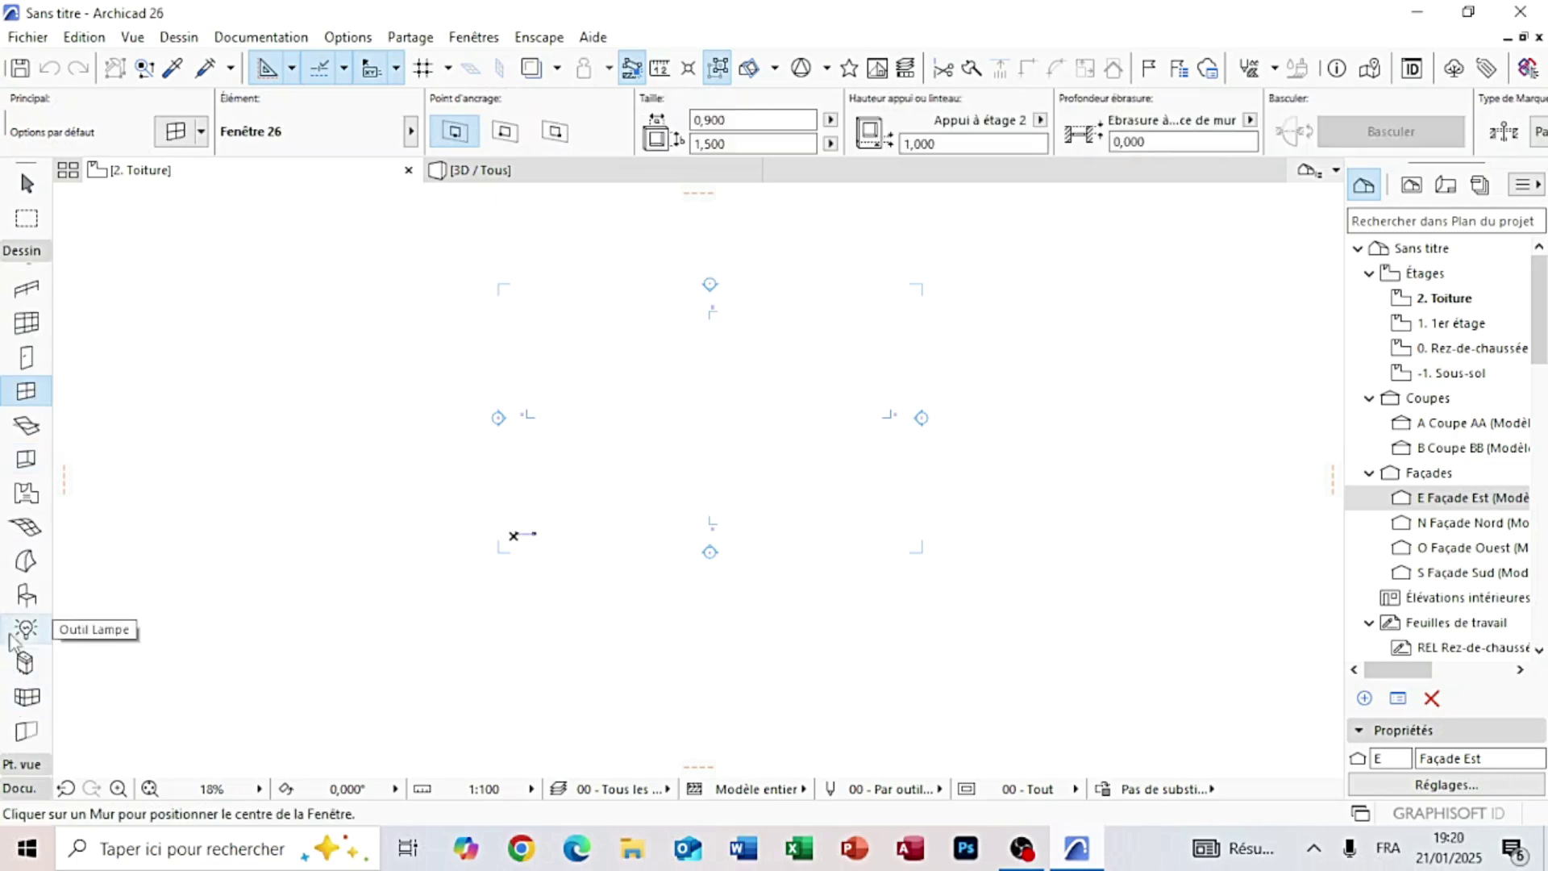
left_click(27, 427)
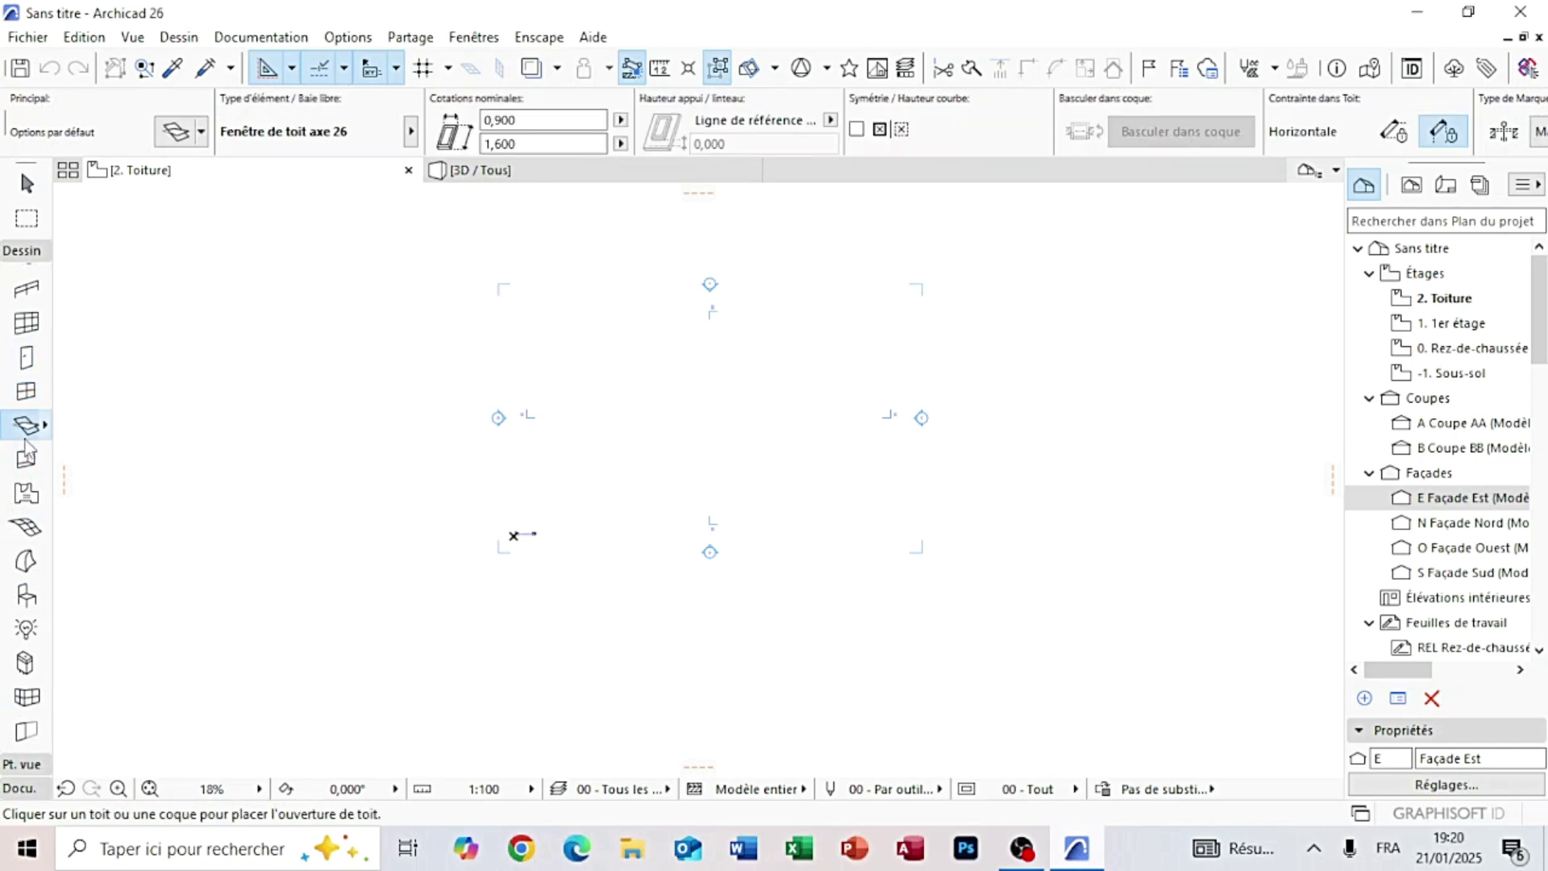
left_click(26, 460)
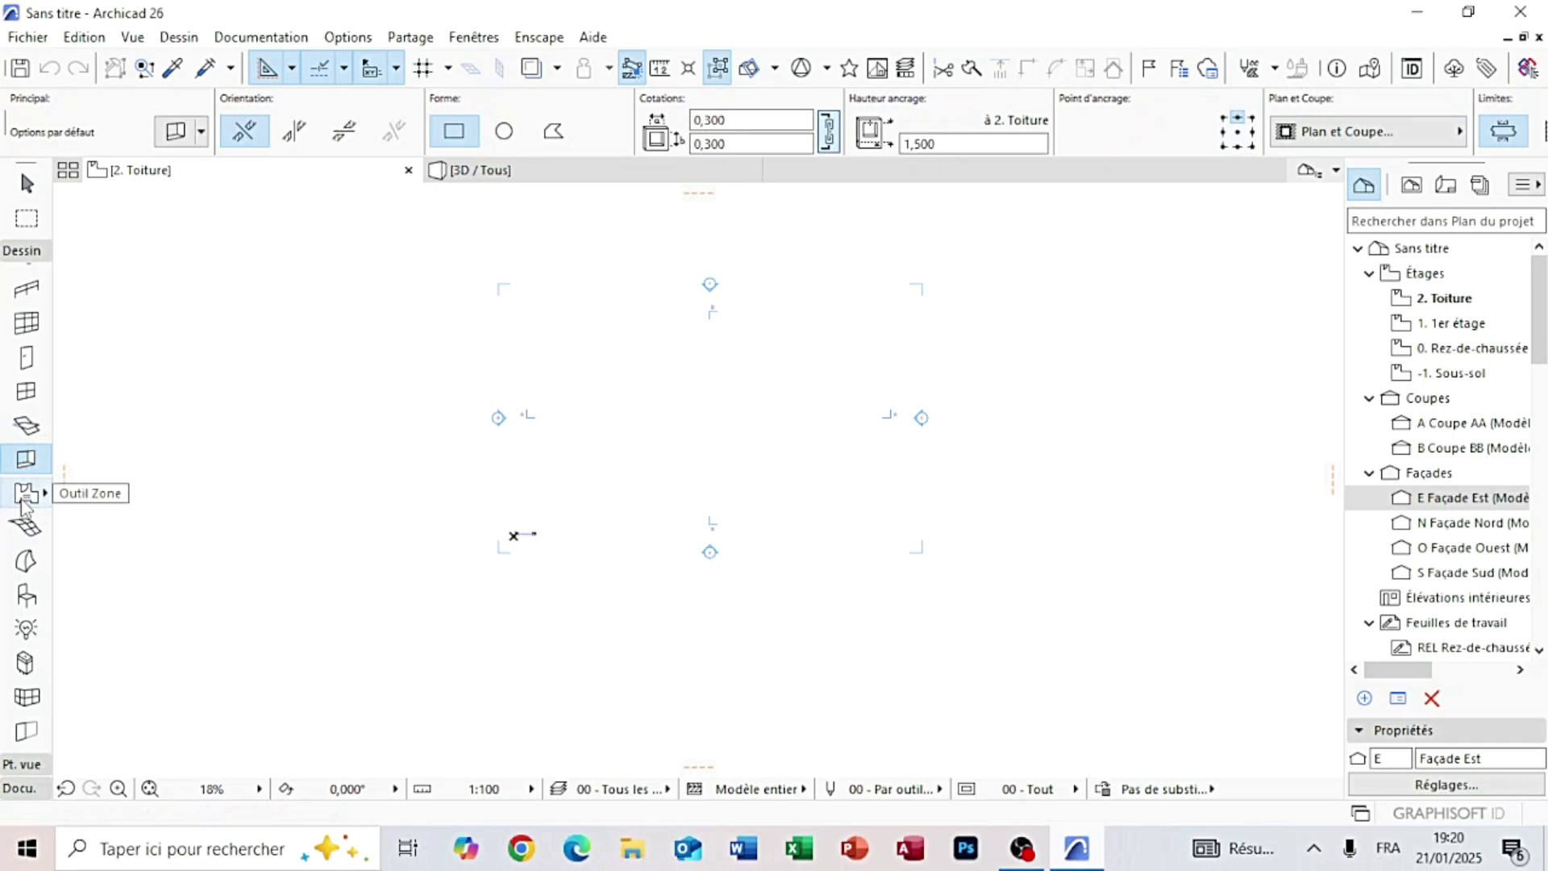
left_click(23, 496)
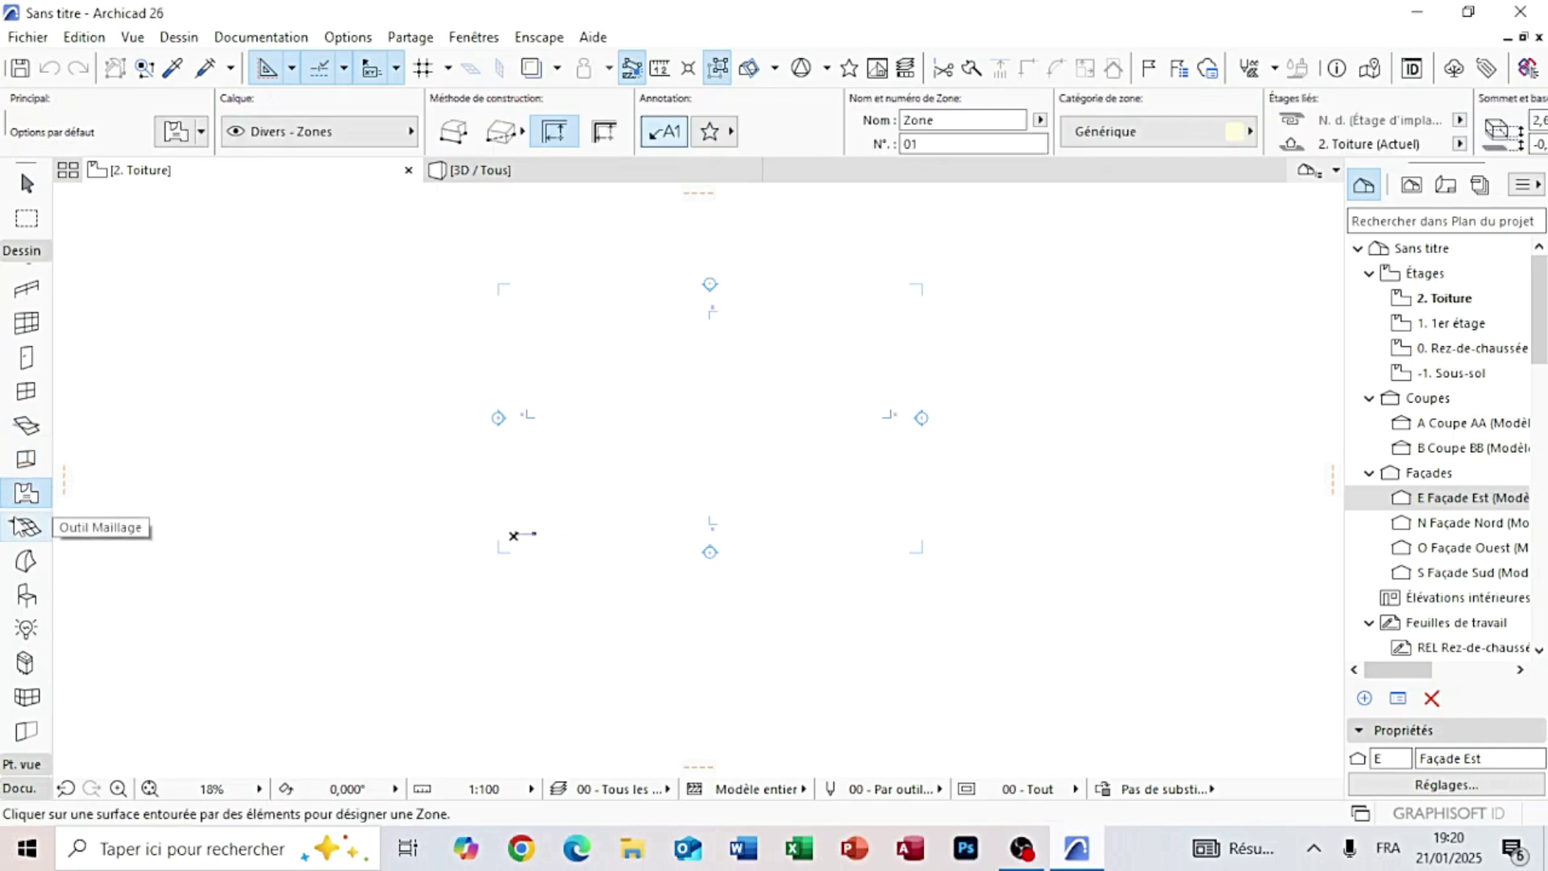
left_click(25, 533)
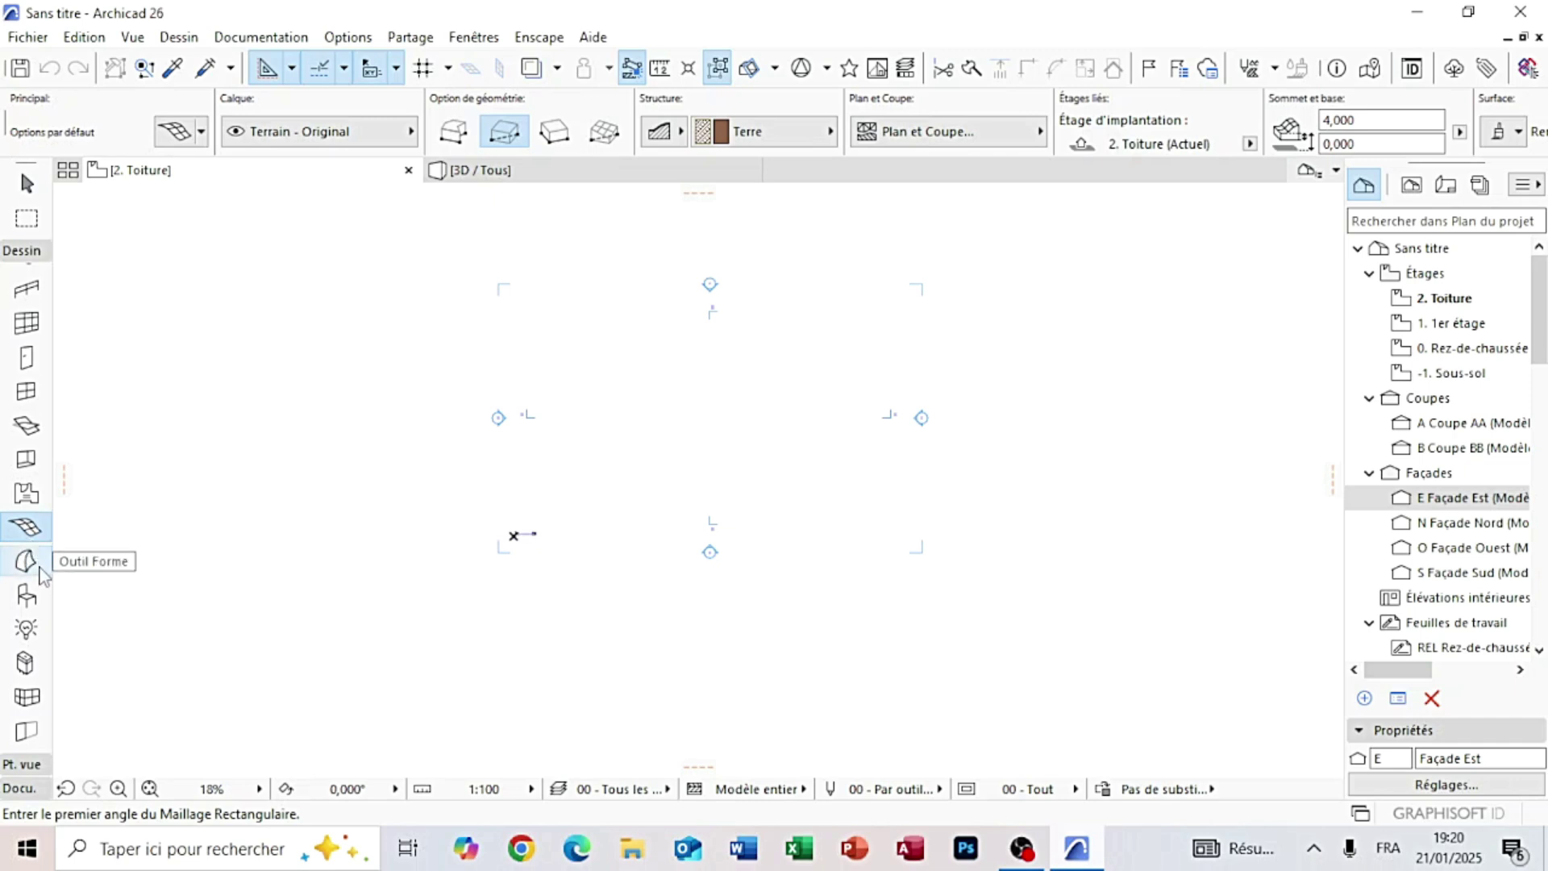
Look through the default options of the Forme, Objet, Lampe, Équipement and Fenêtre d'angle tools one after another
left_click(26, 561)
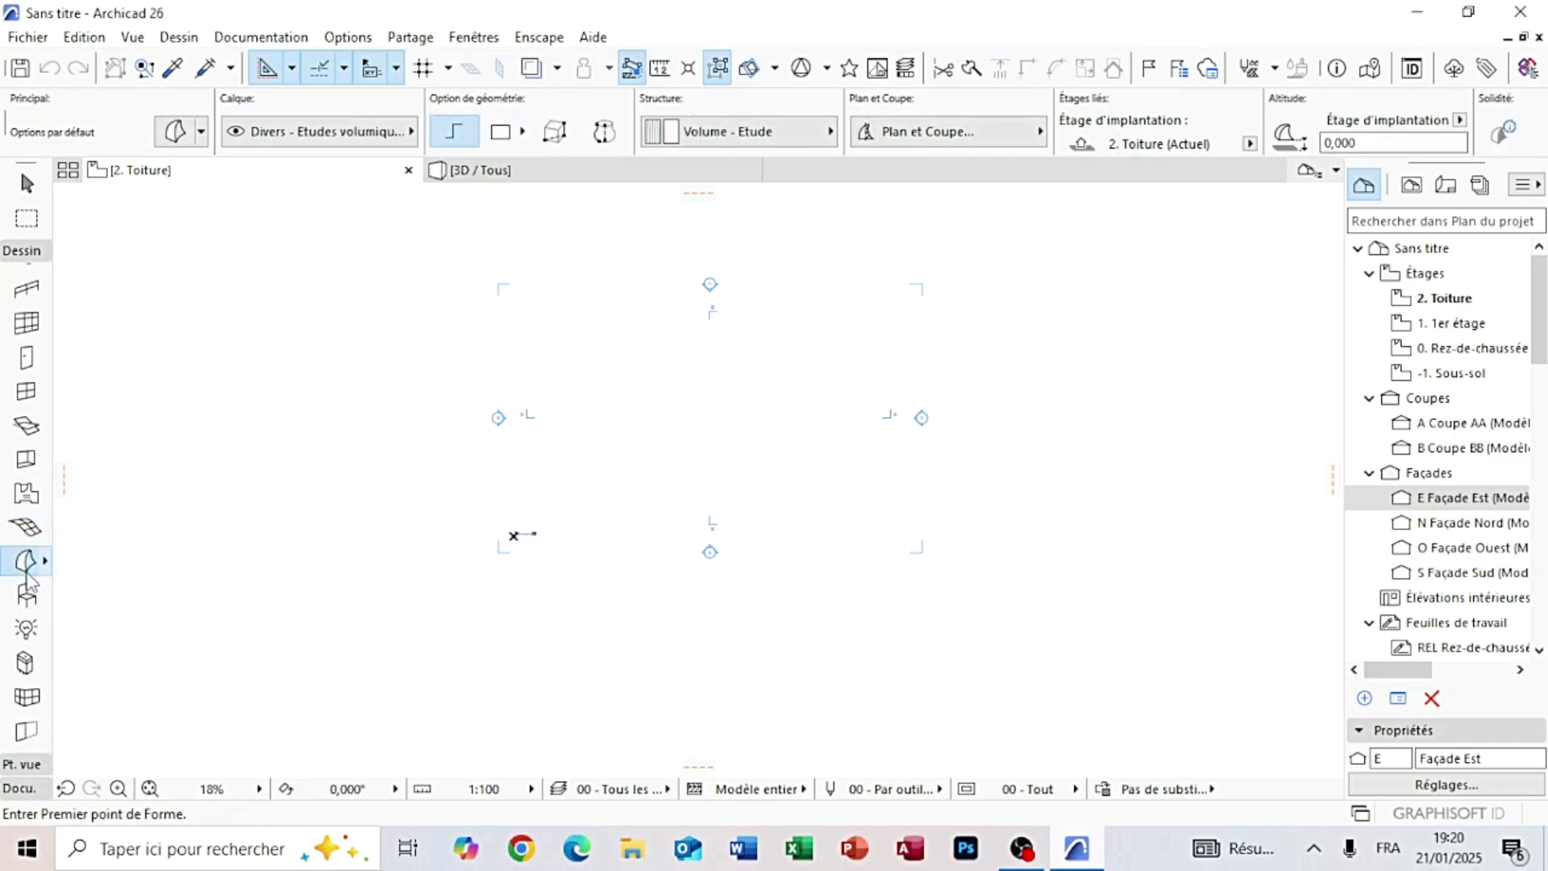
left_click(27, 597)
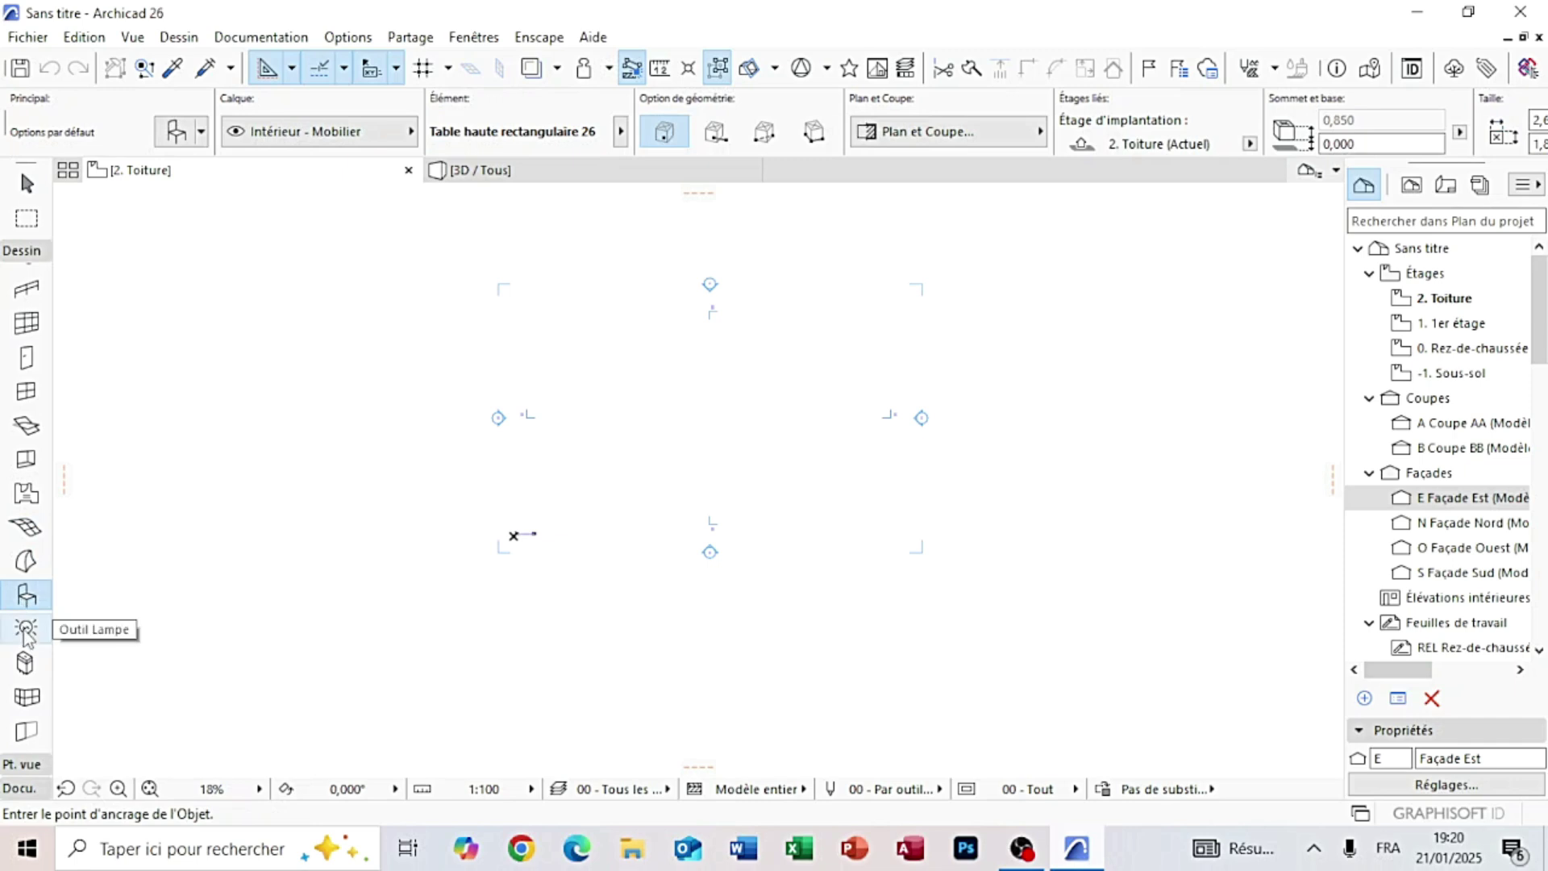
left_click(26, 630)
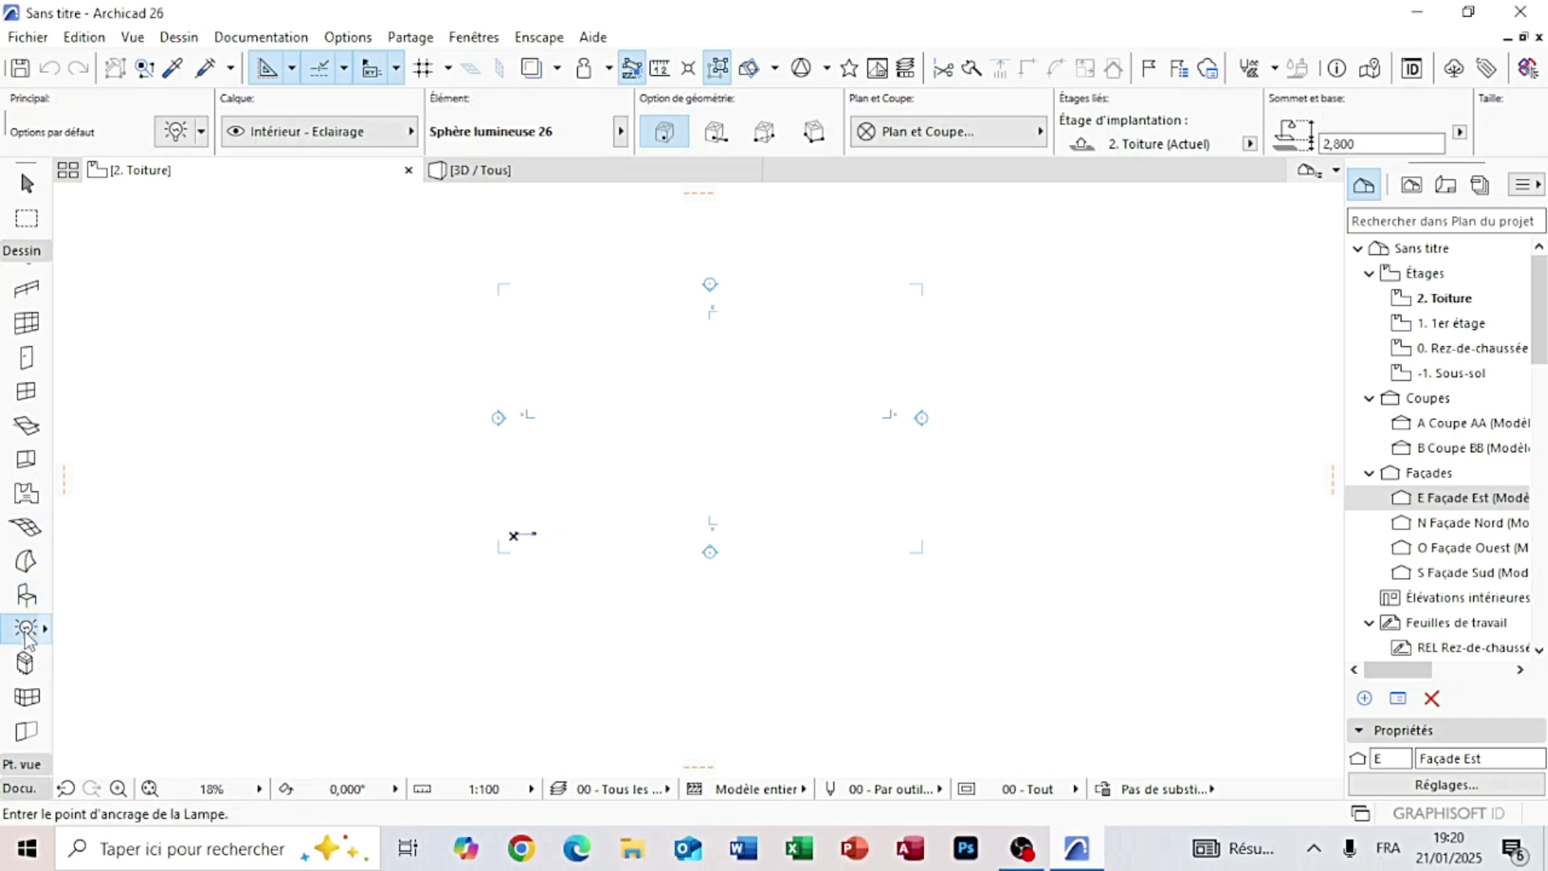
left_click(22, 667)
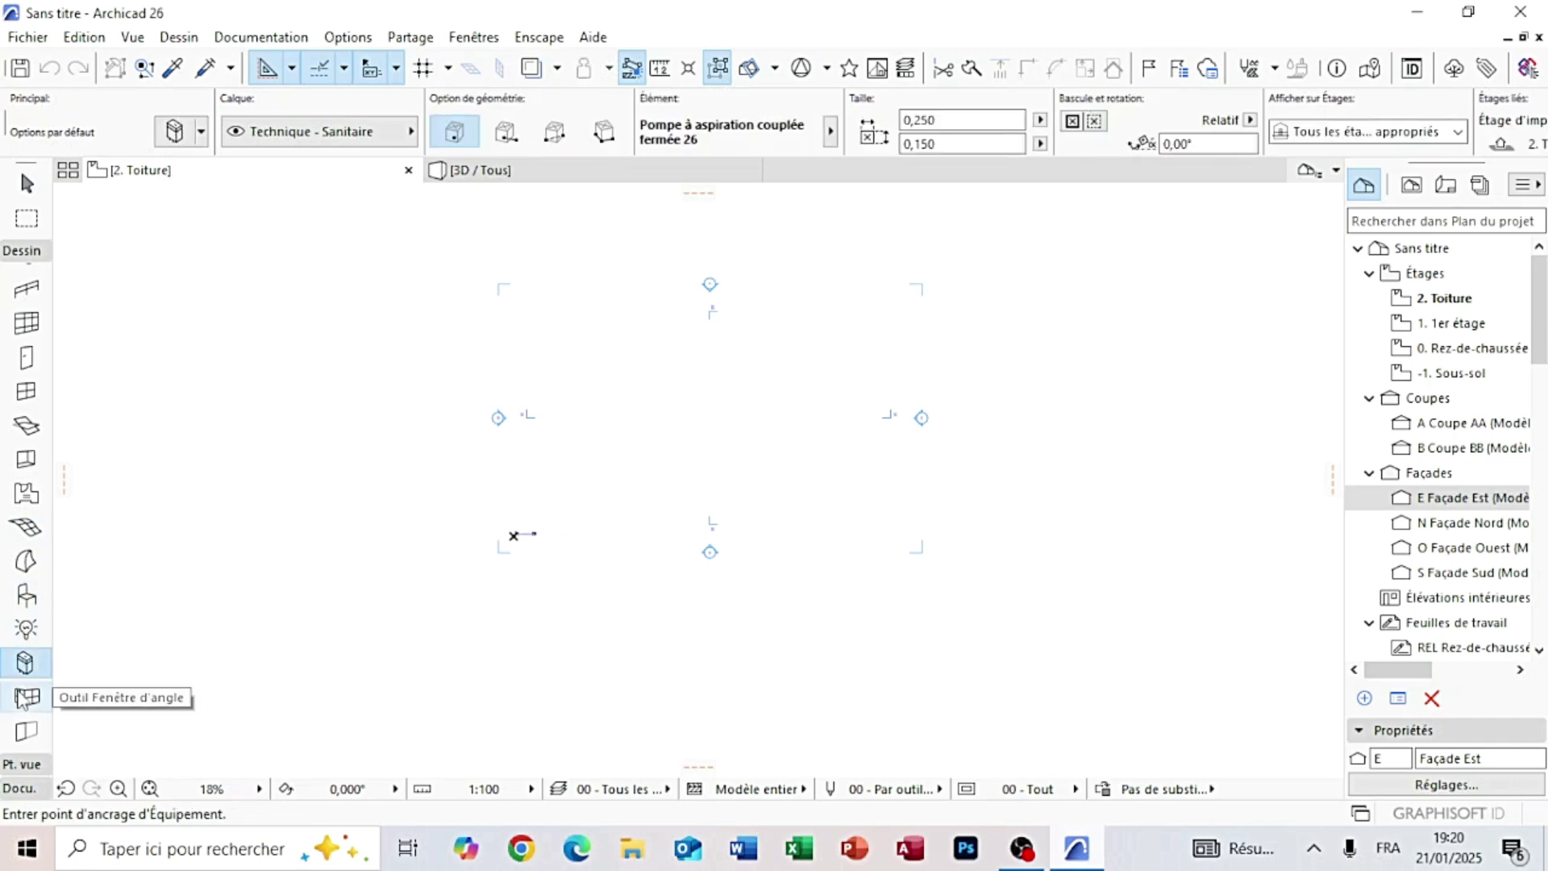
left_click(23, 700)
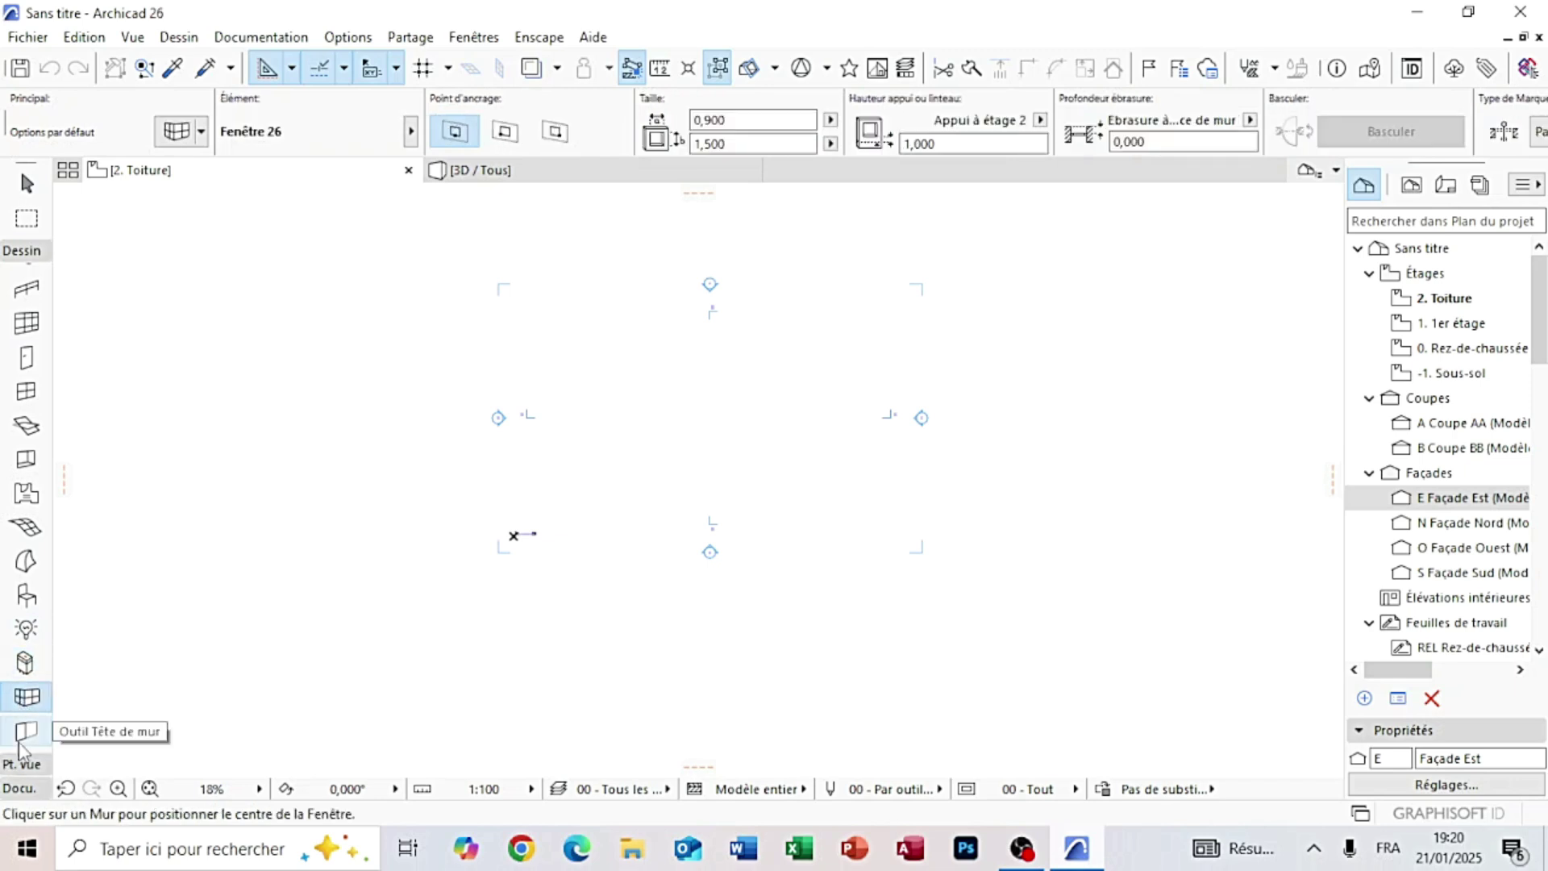
Look at the default options of the Tête de mur tool and return to the Mur tool
left_click(25, 731)
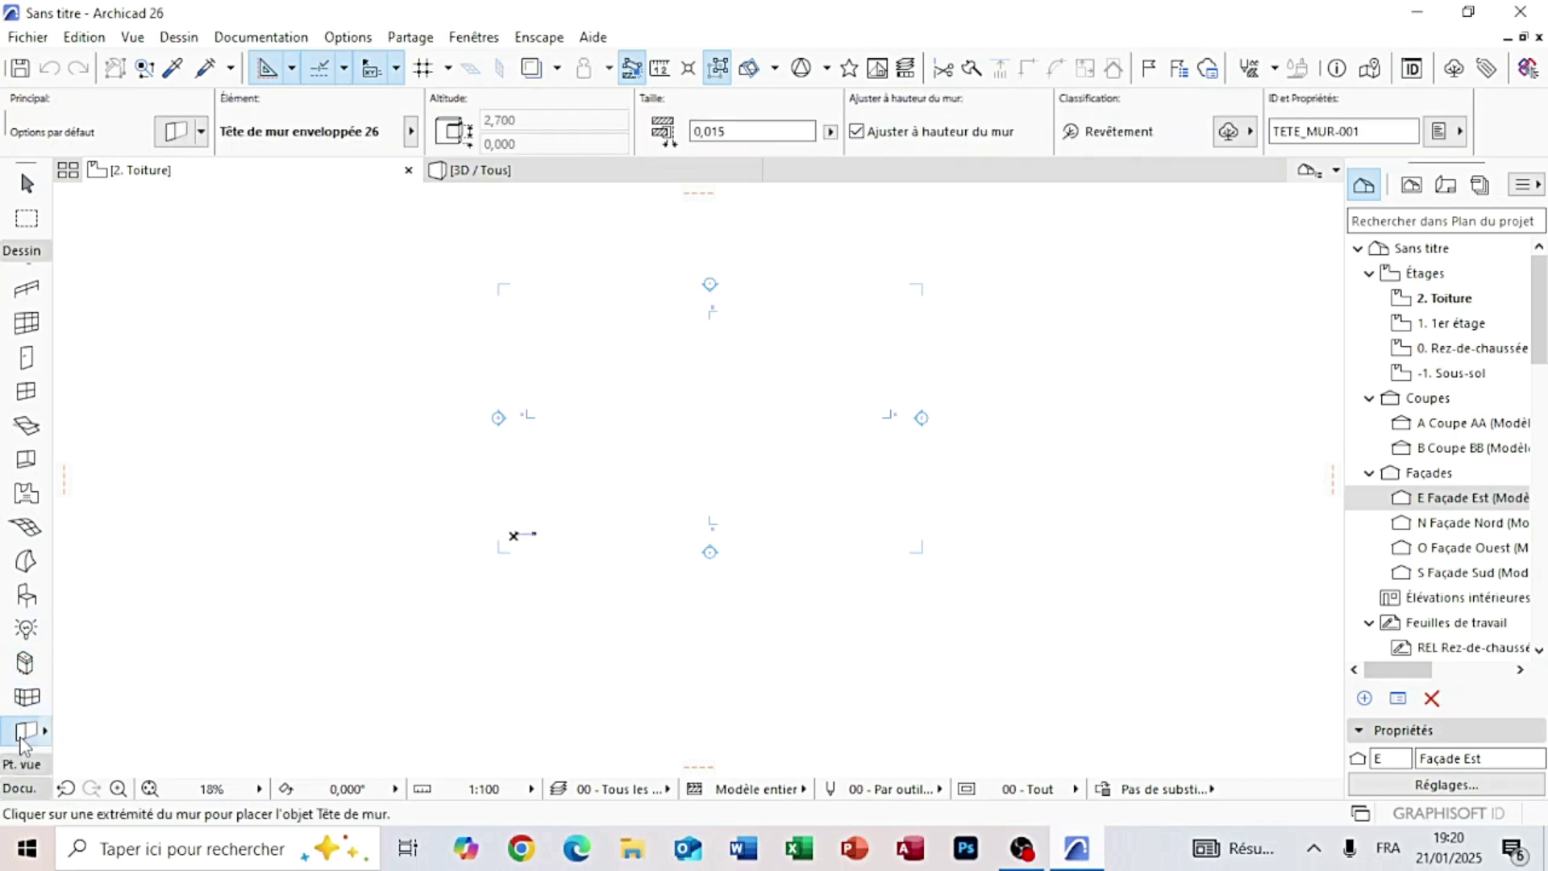
scroll(21, 290, "up", 3)
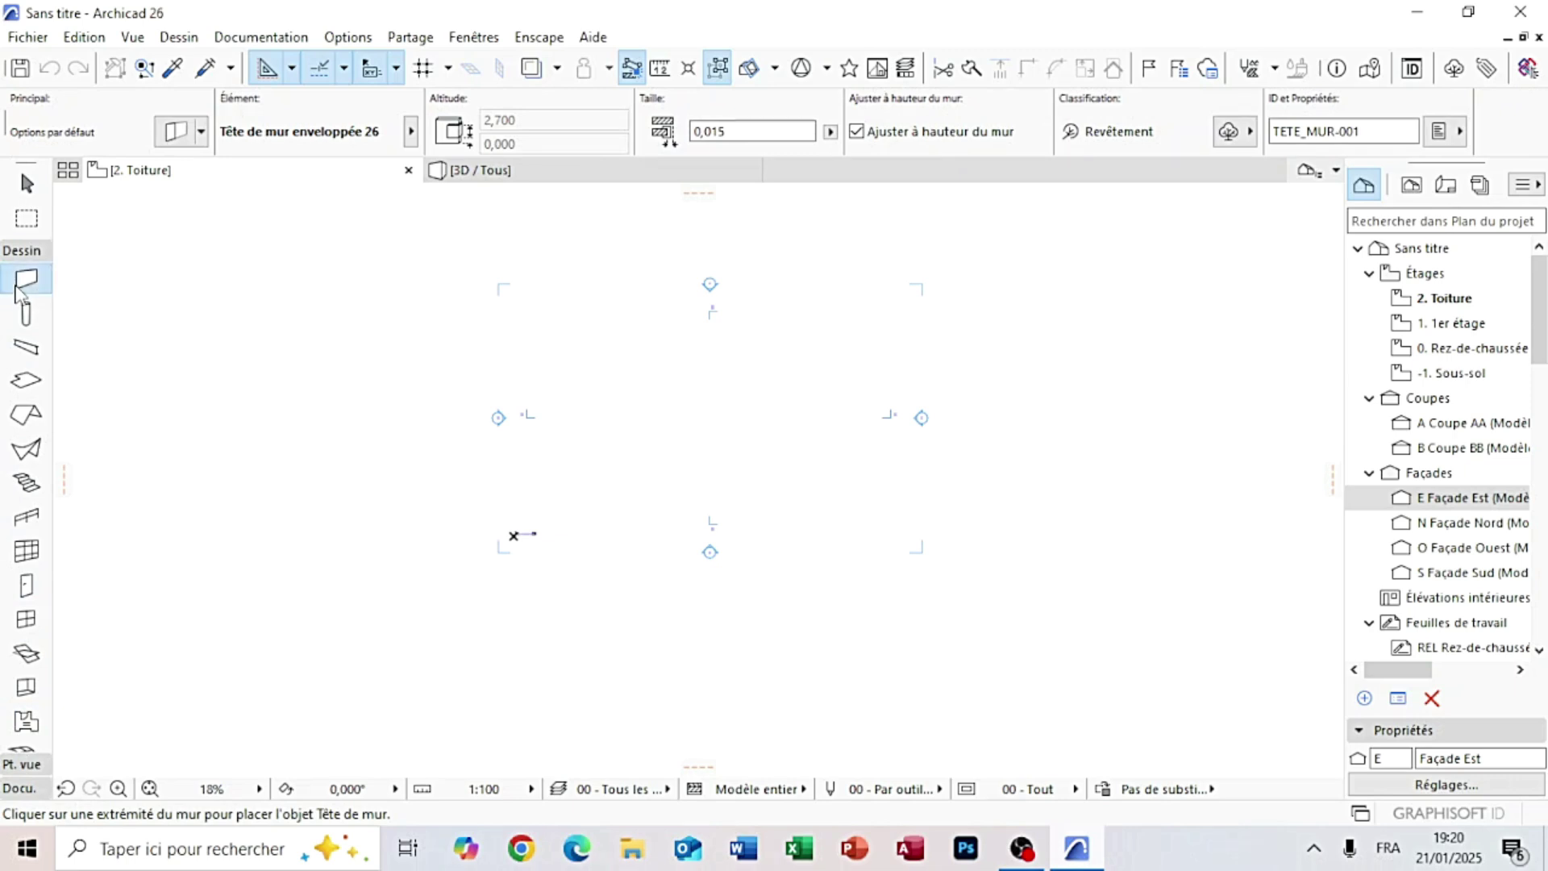
left_click(25, 280)
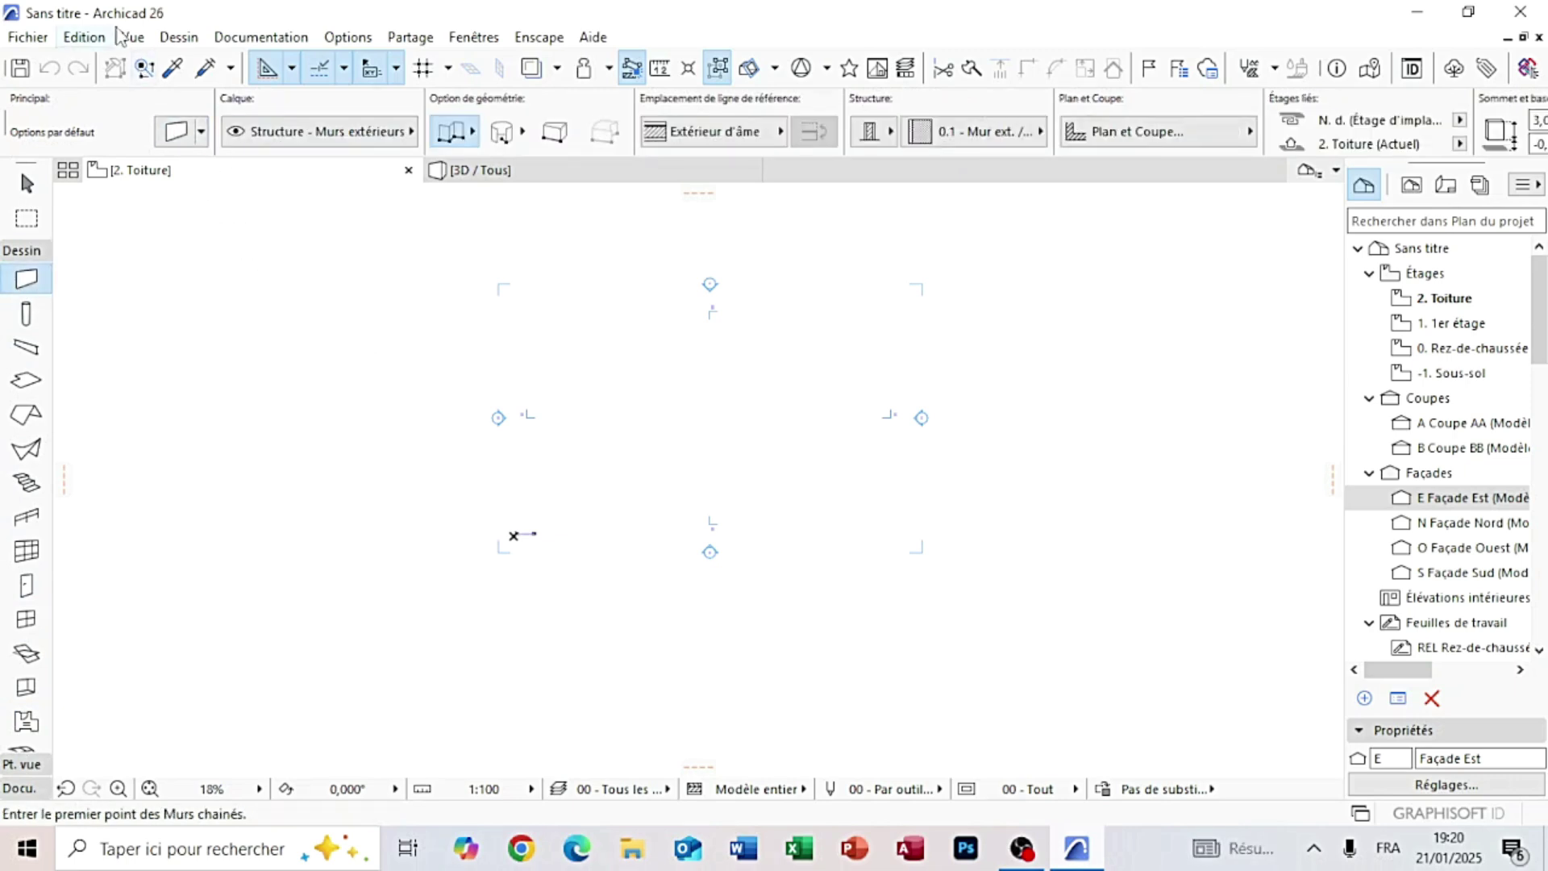
Open the storey settings and select the Rez-de-chaussée storey
left_click(173, 38)
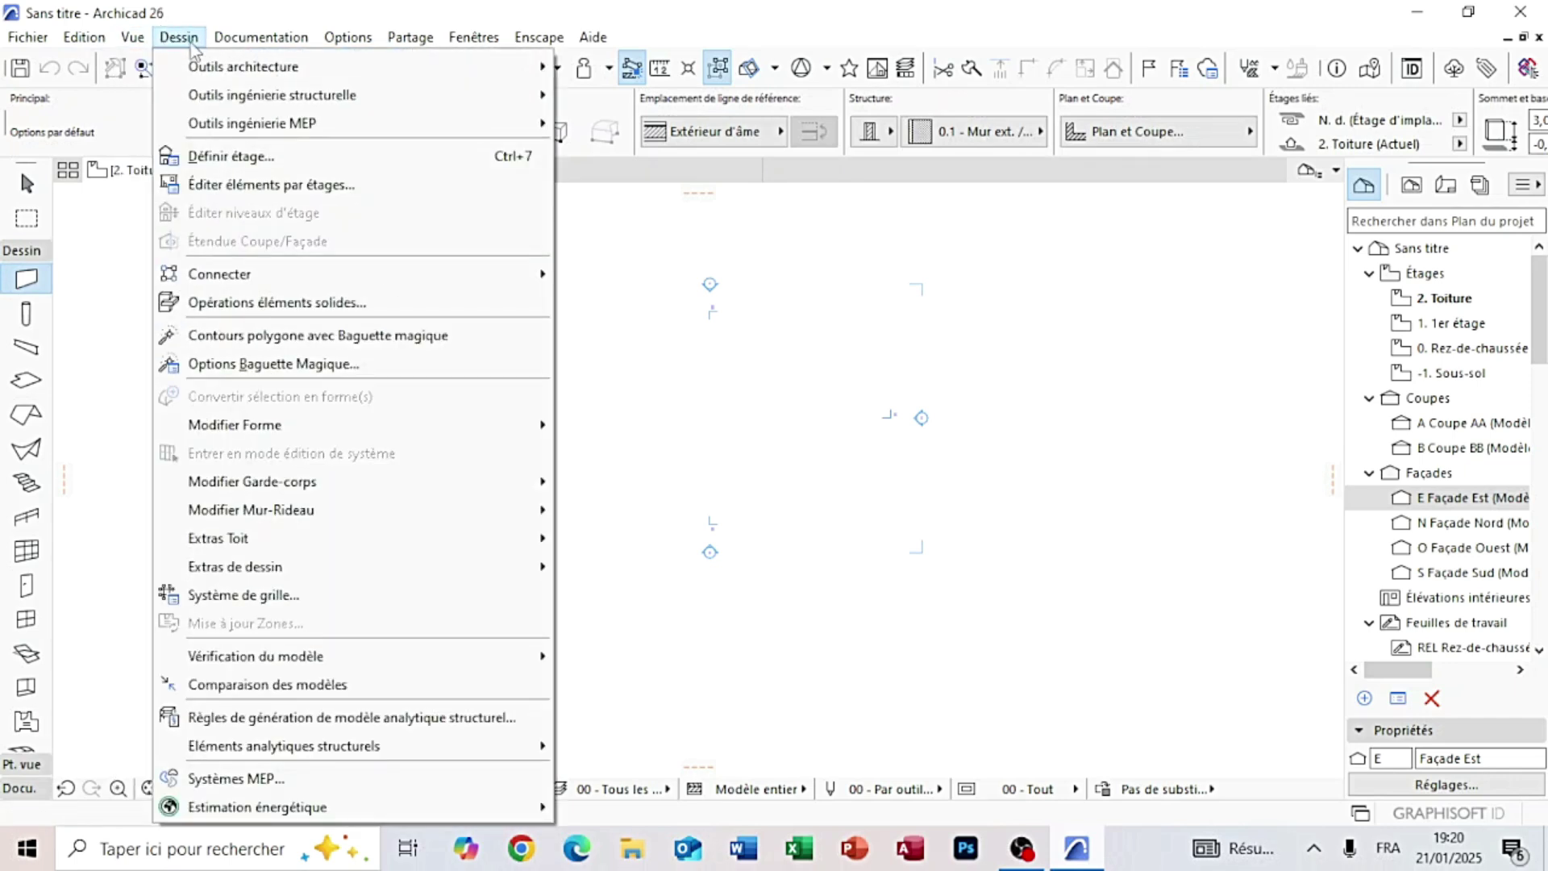
left_click(347, 158)
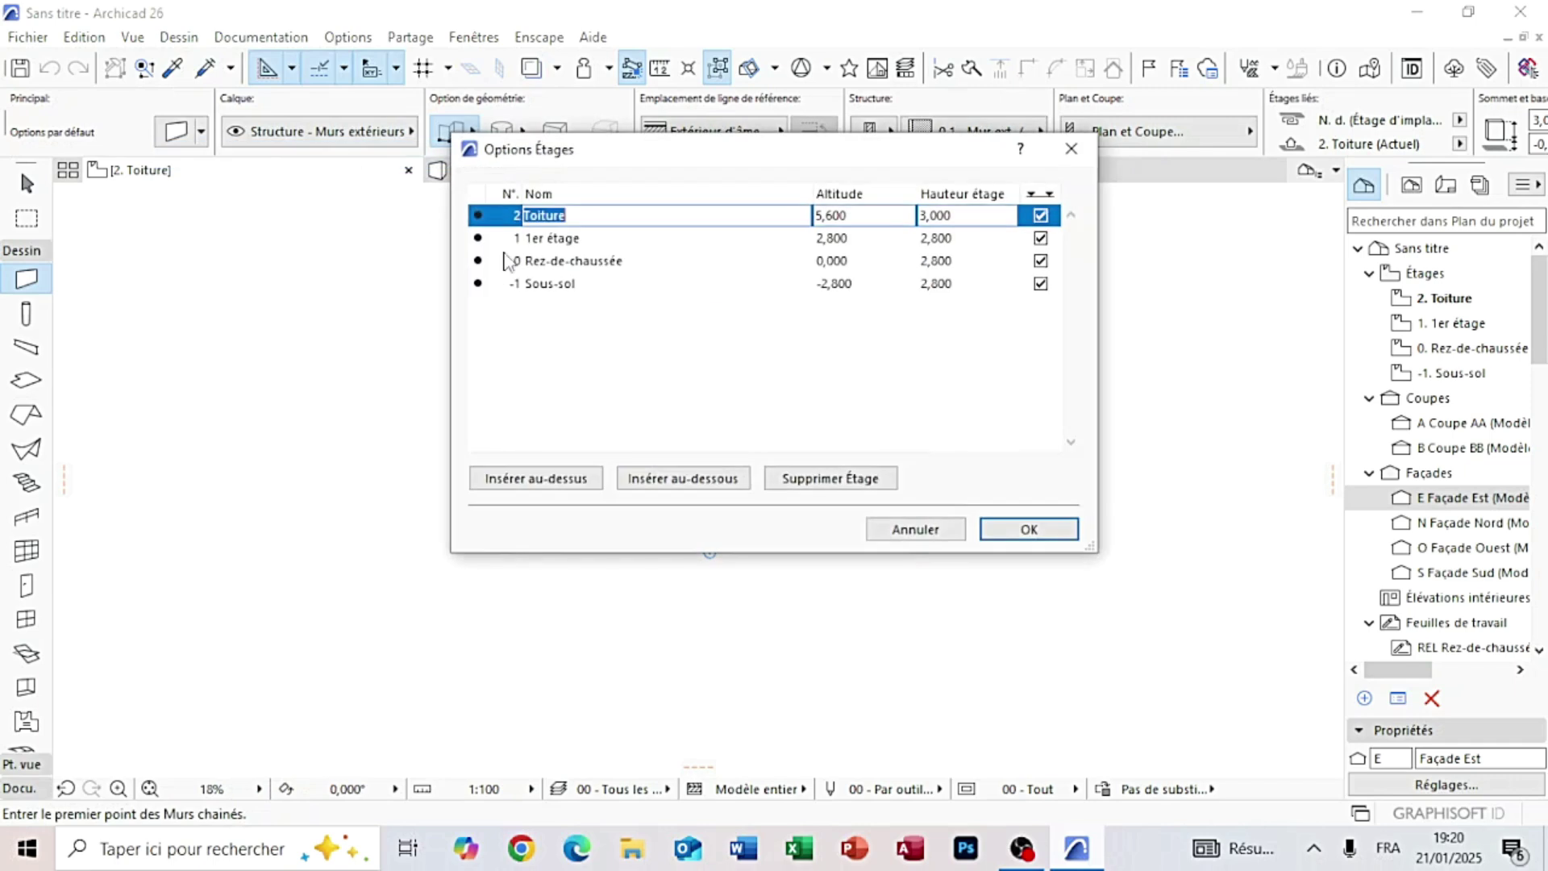
left_click(556, 260)
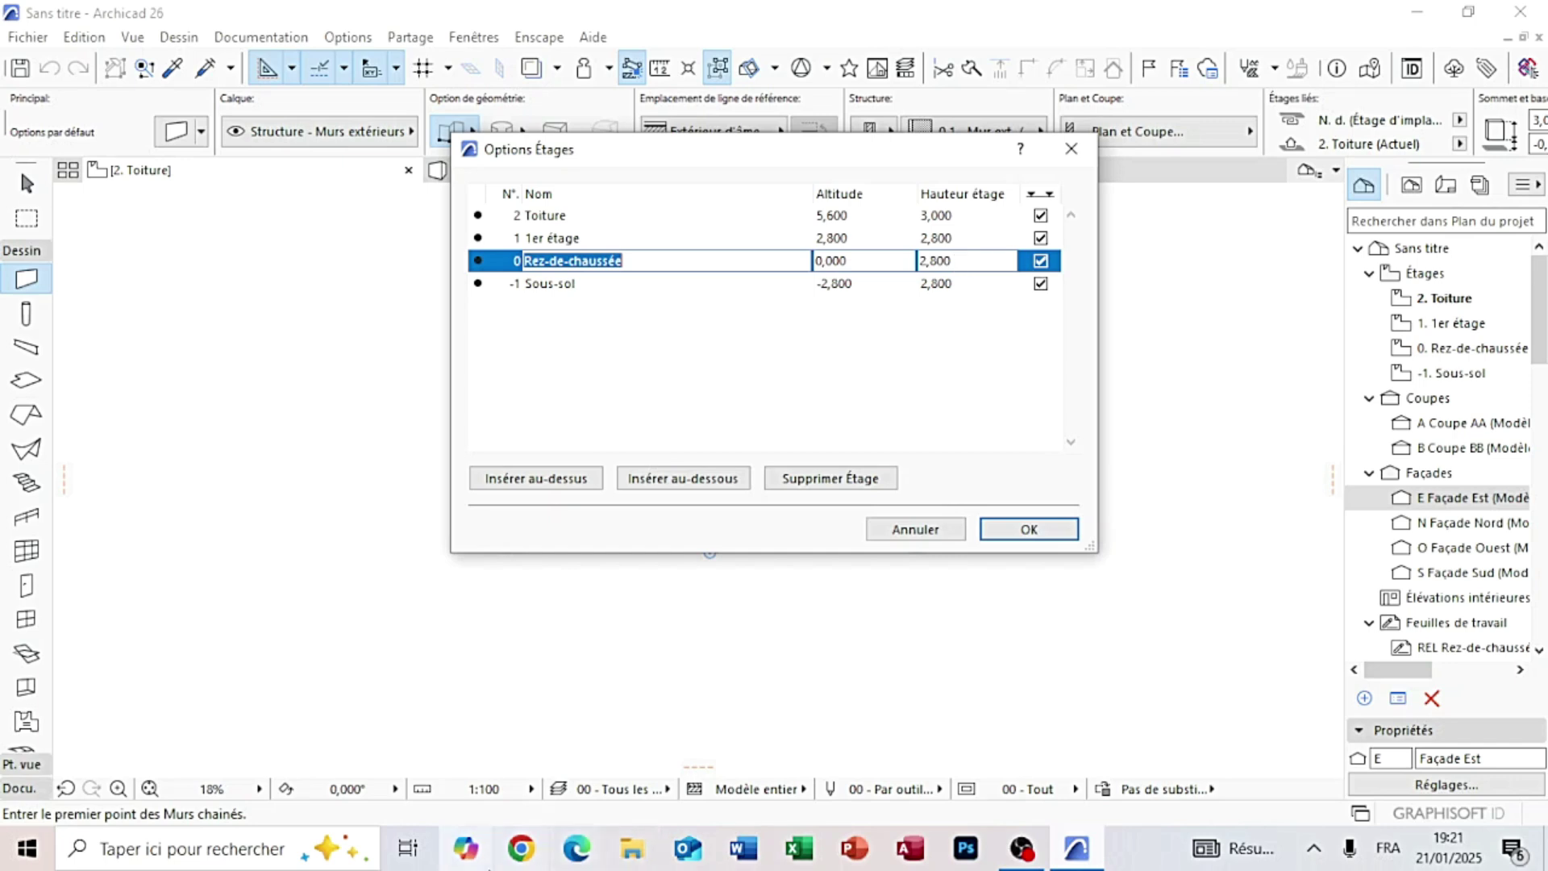
Switch to the Windows Calculator and add 0,45 and 0,2
left_click(247, 858)
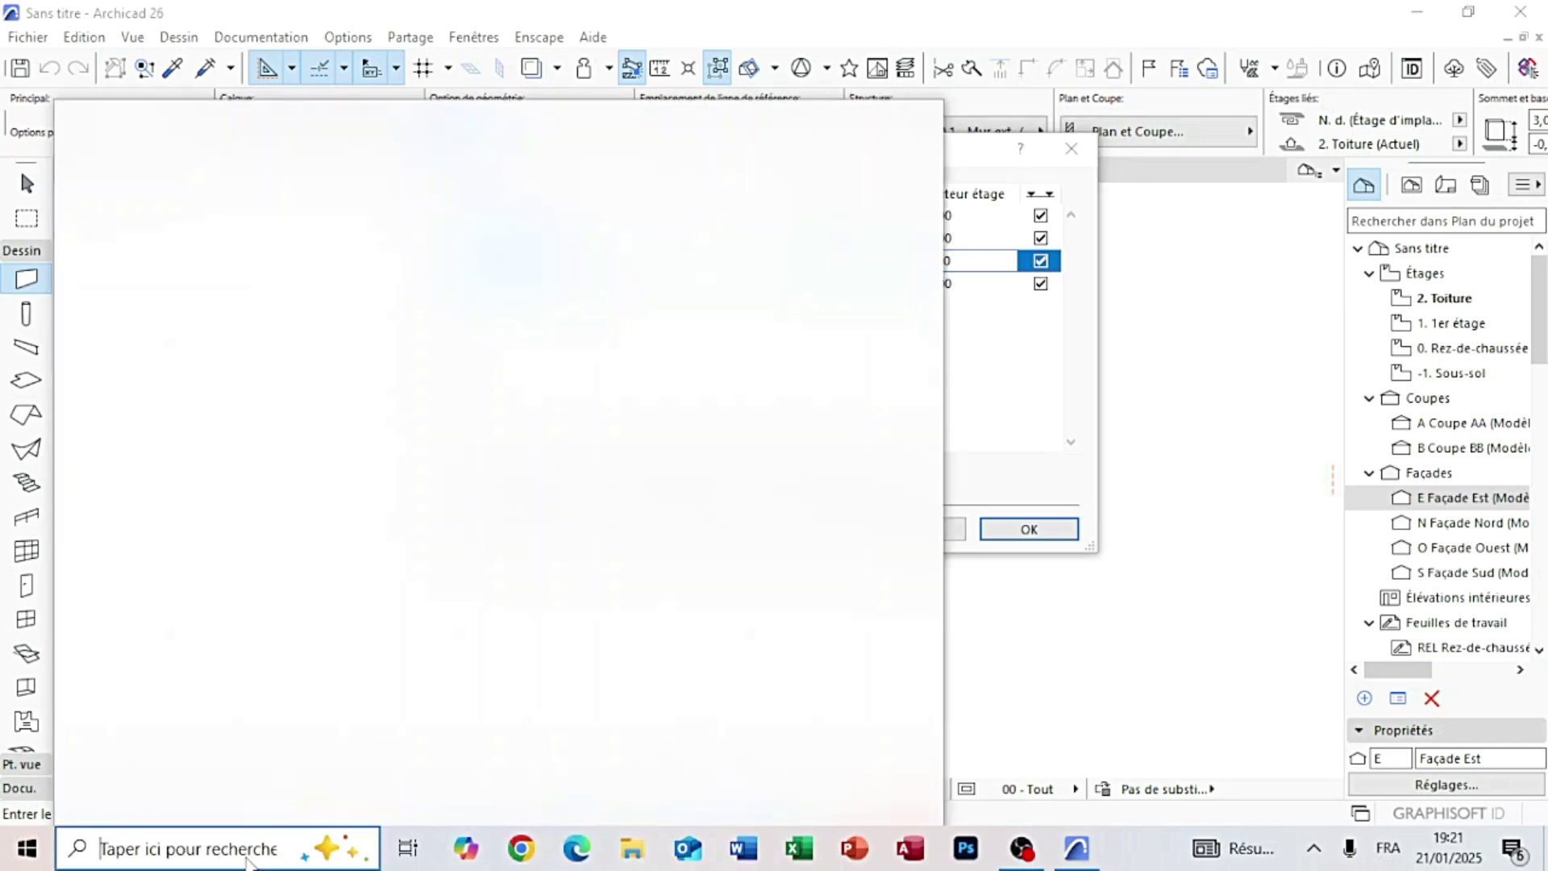
type("cal")
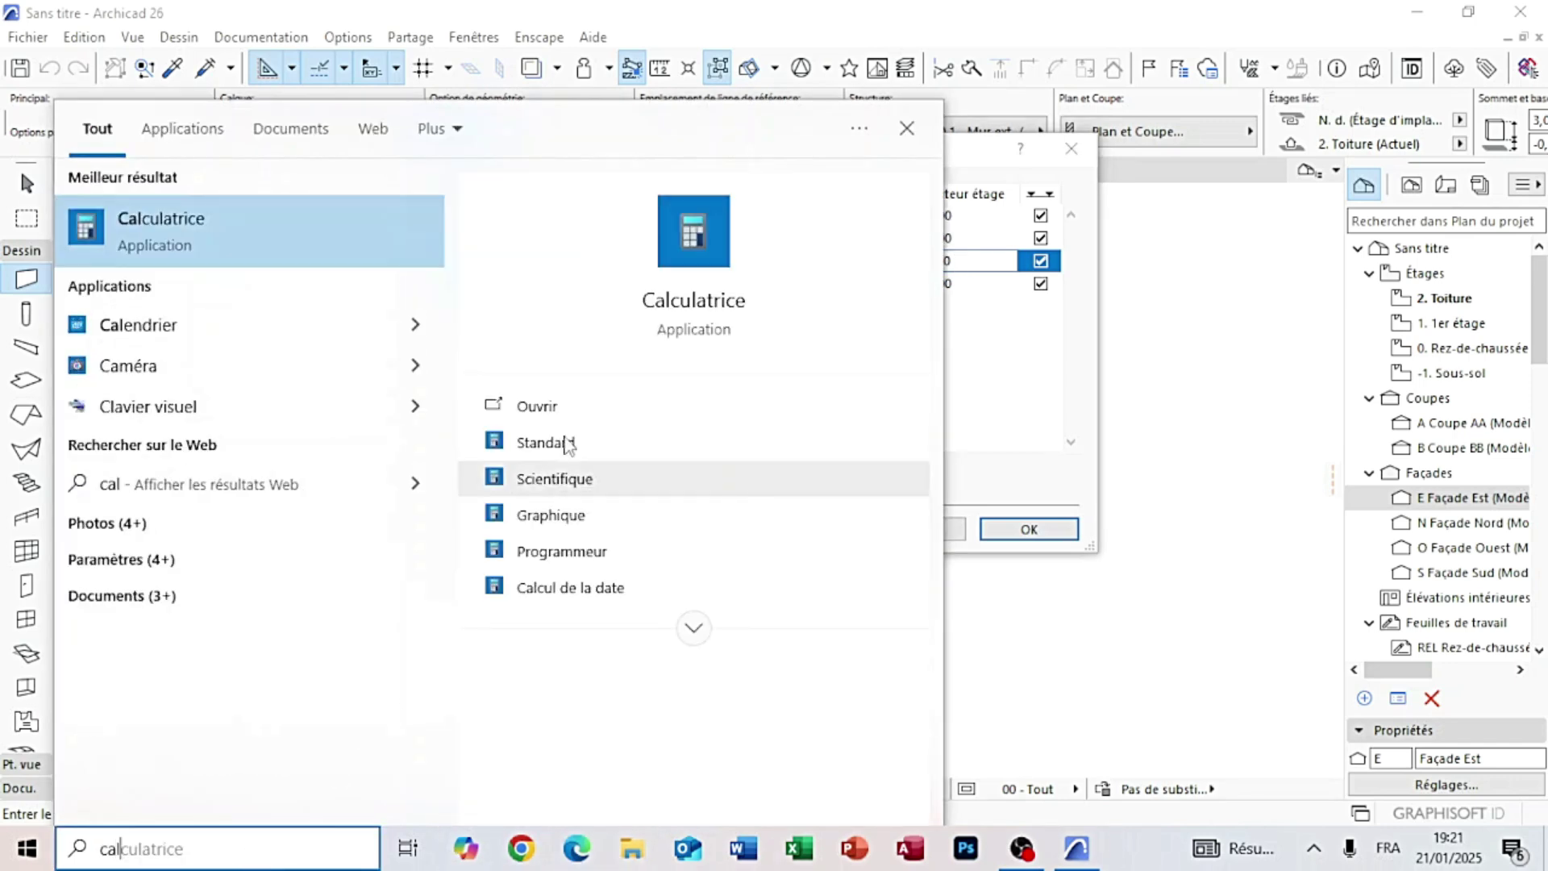
left_click(637, 415)
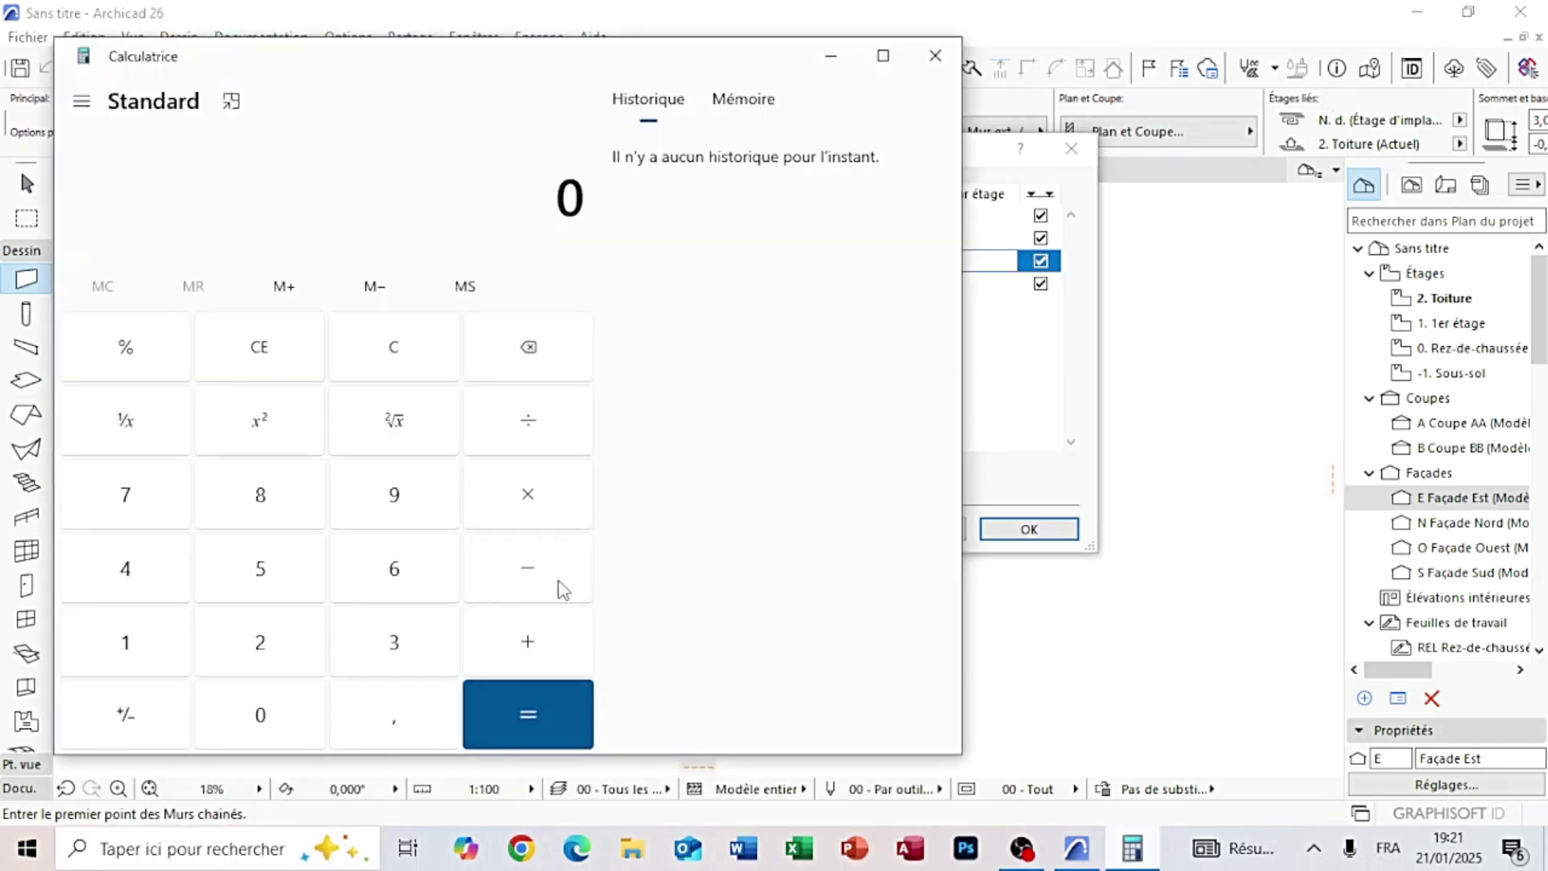
type(",45 ")
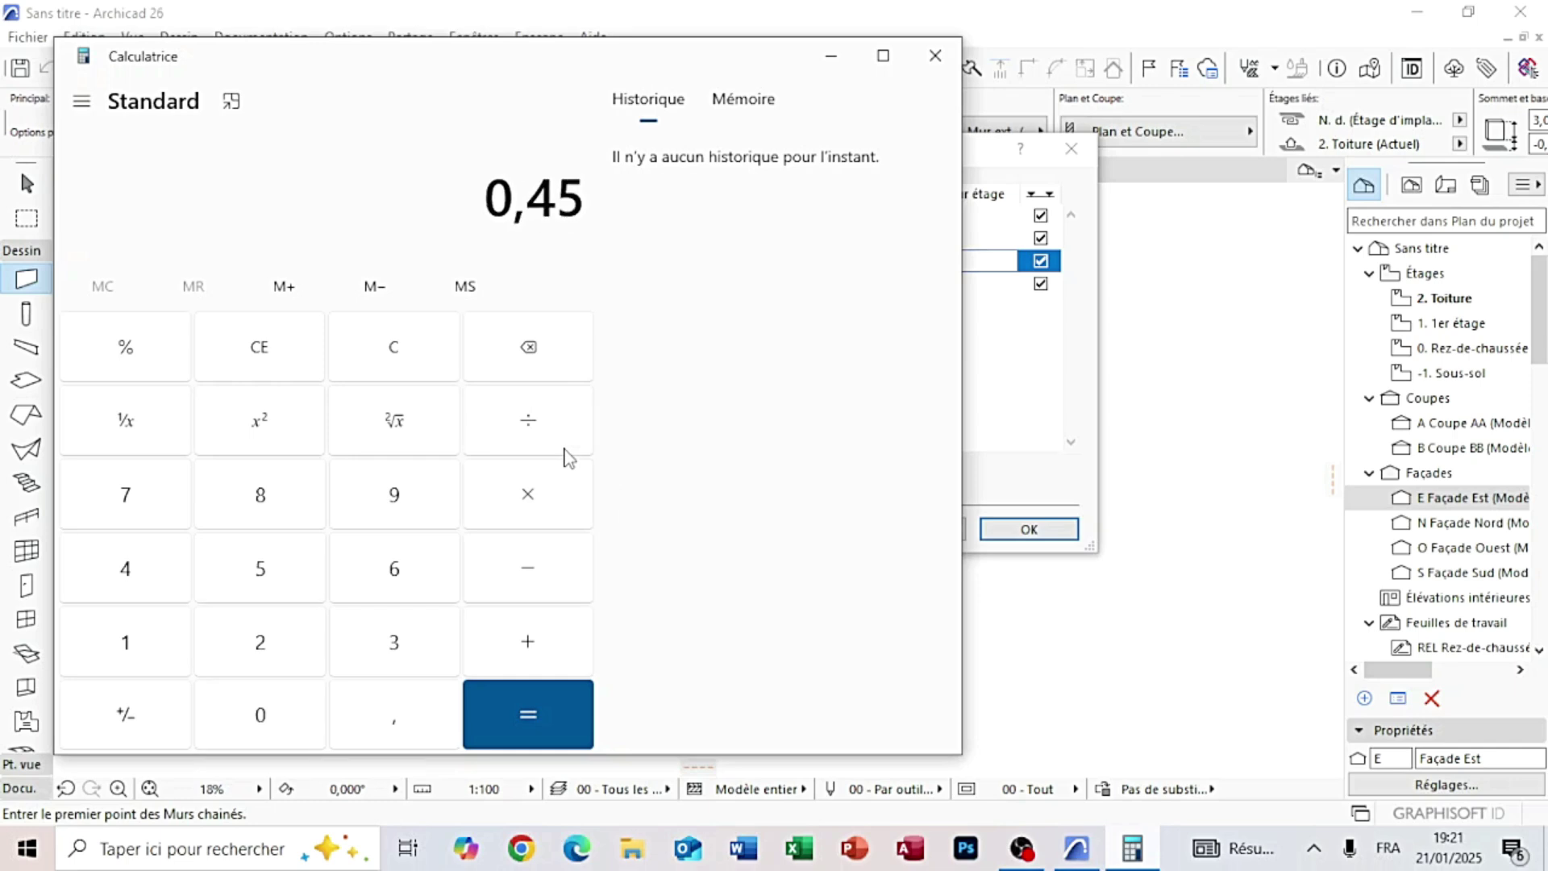
type("+ 0,2")
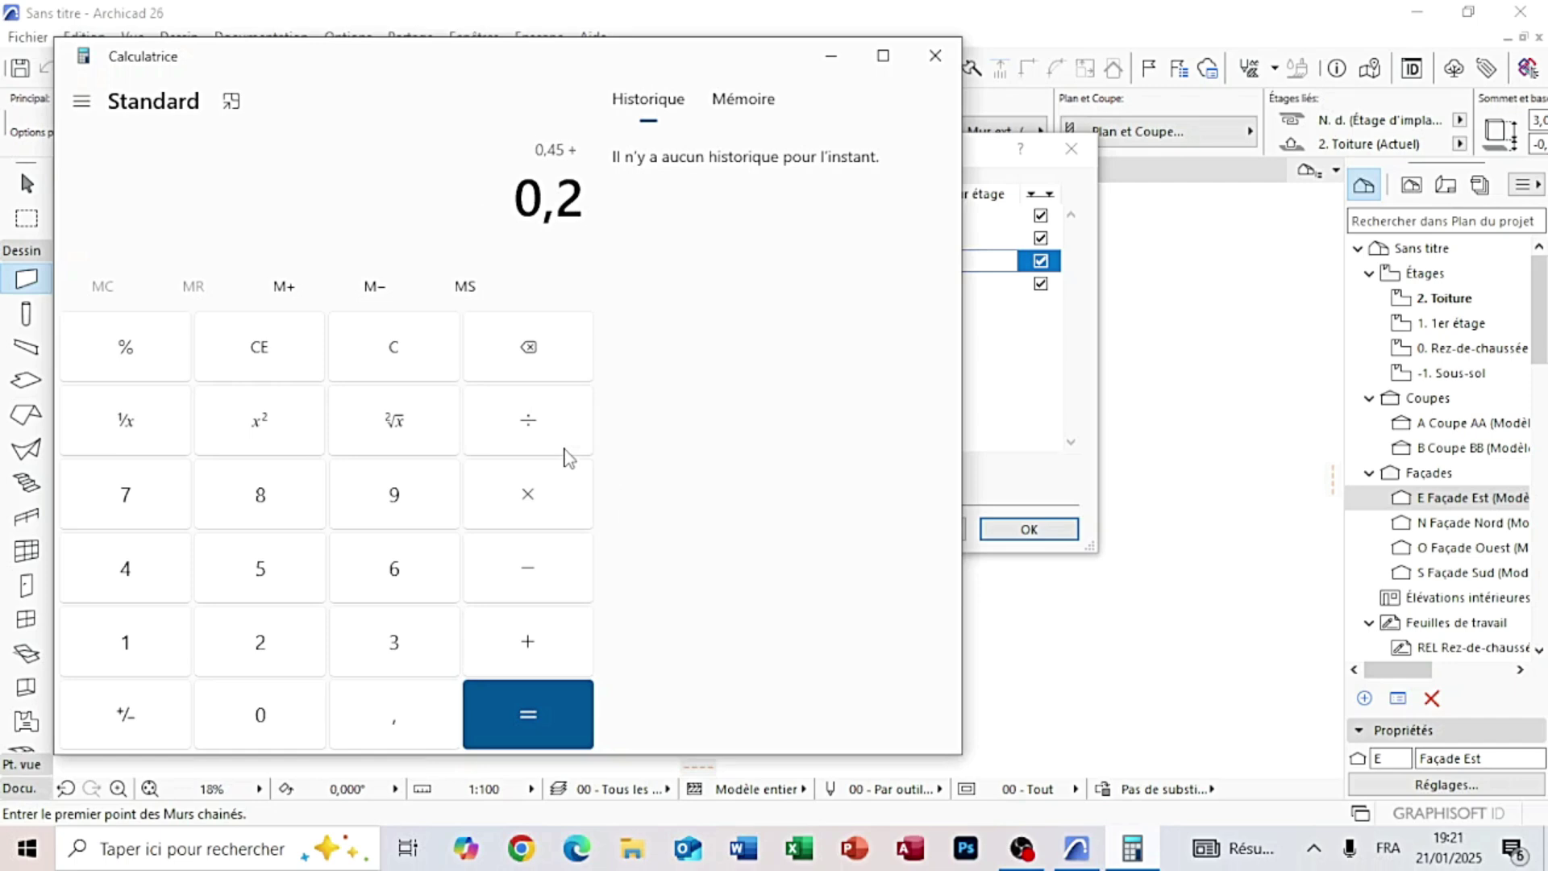
key("Return")
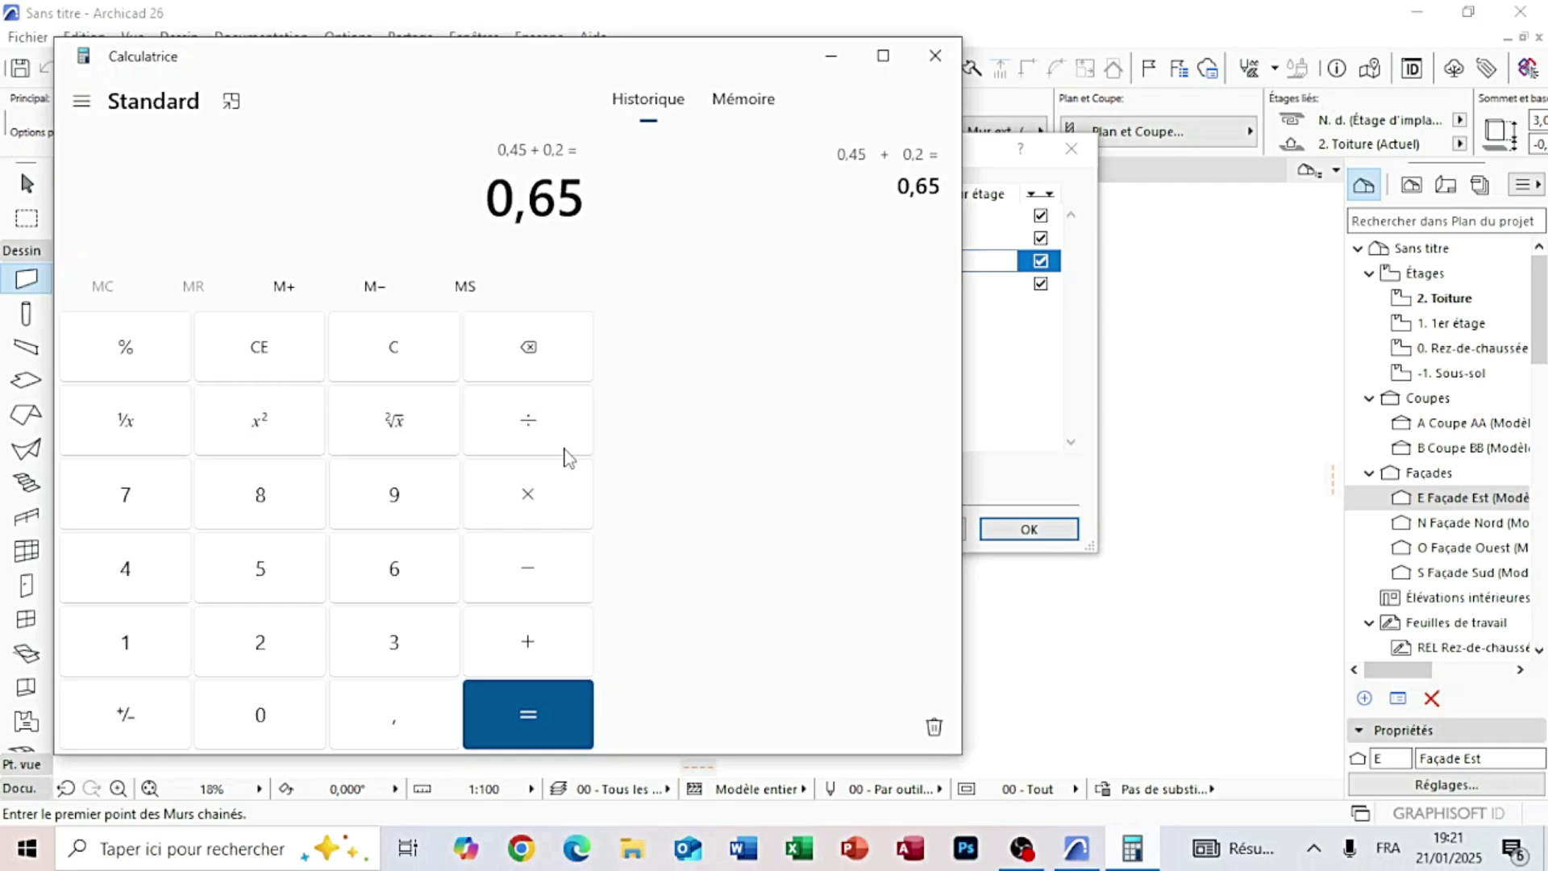
Add 2,20 and another 0,2 to the running sum in the Calculator
type("+2,2")
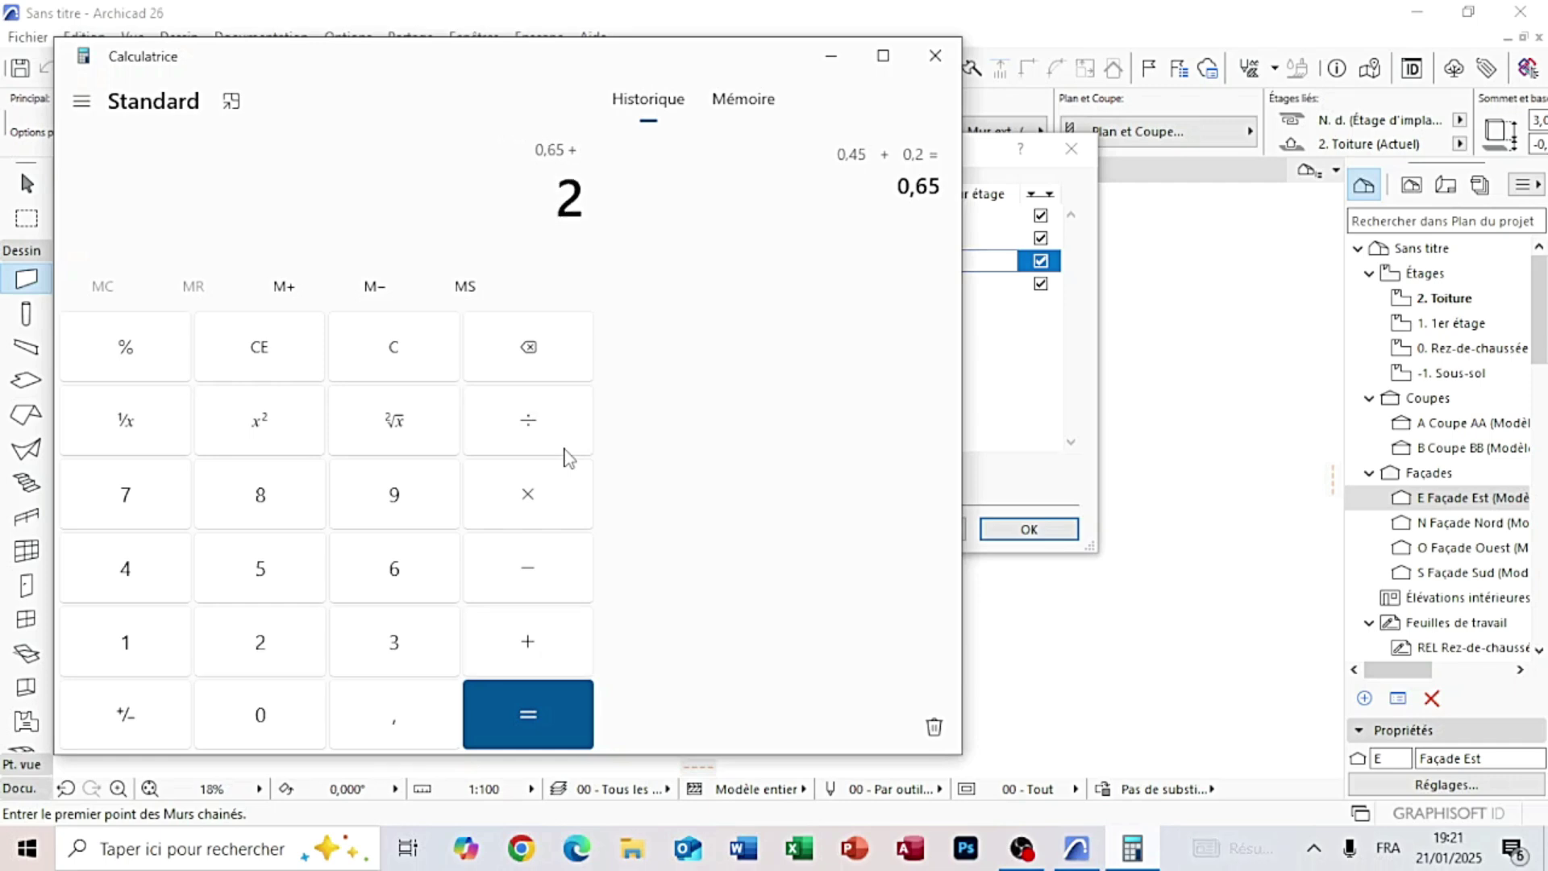
type("0")
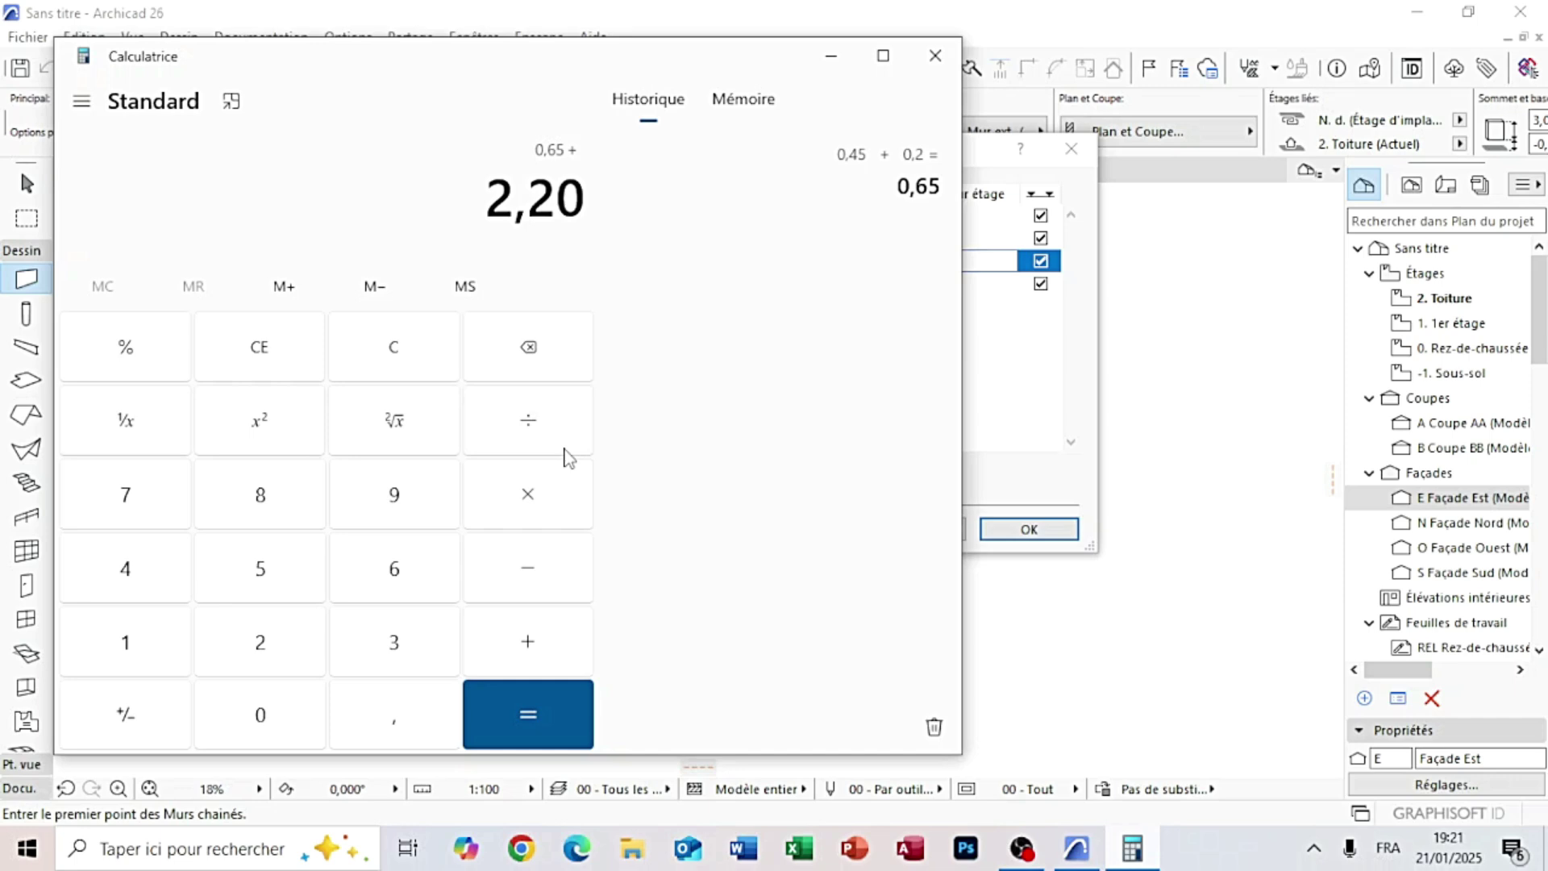
key("Return")
type("+0,2")
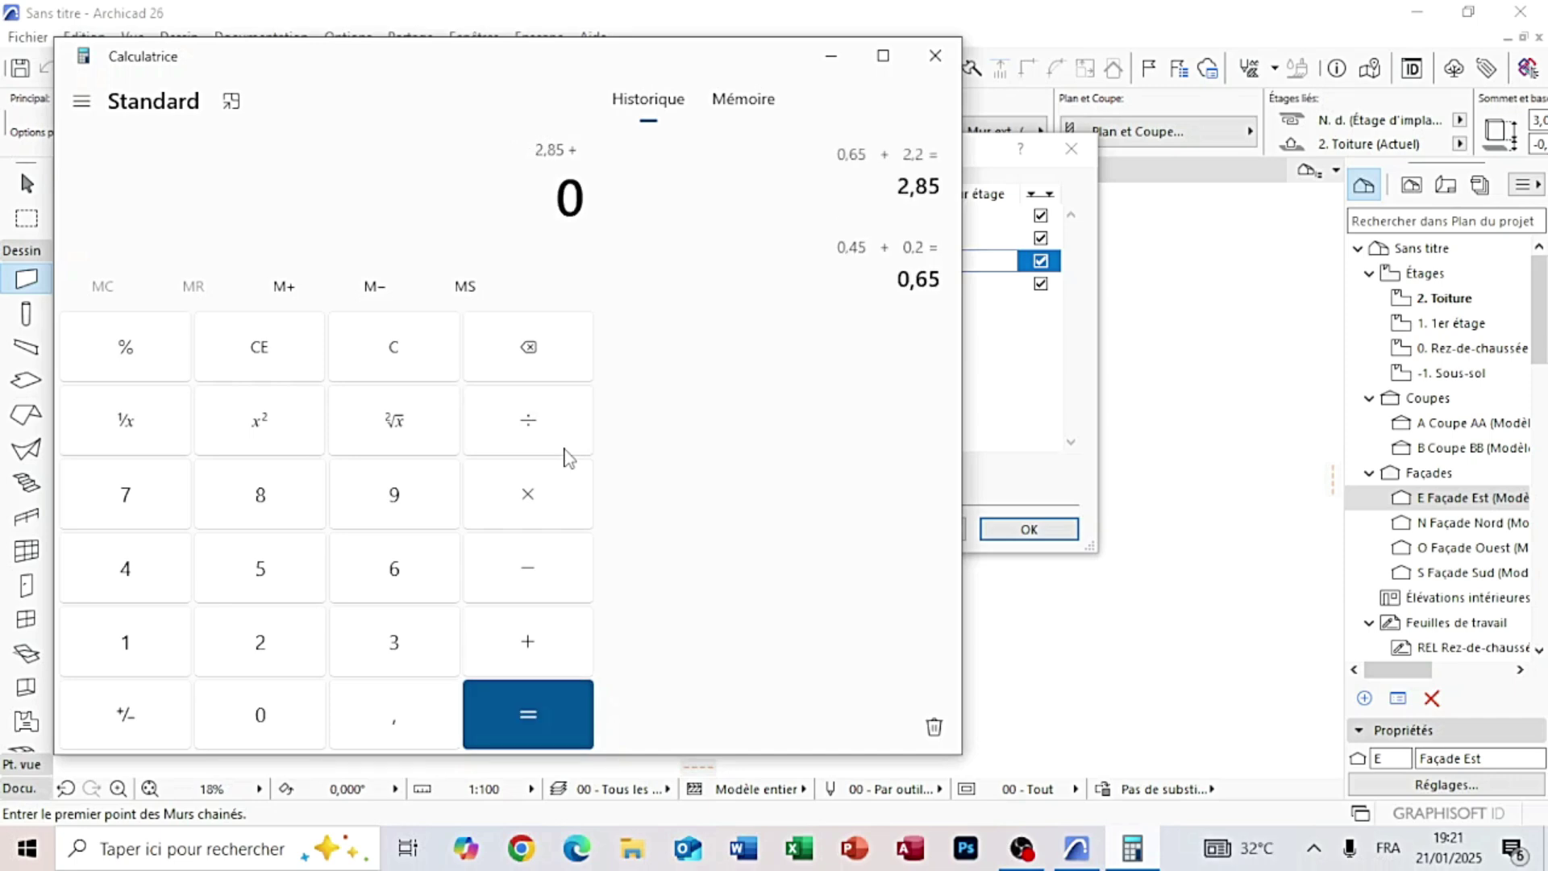
key("Return")
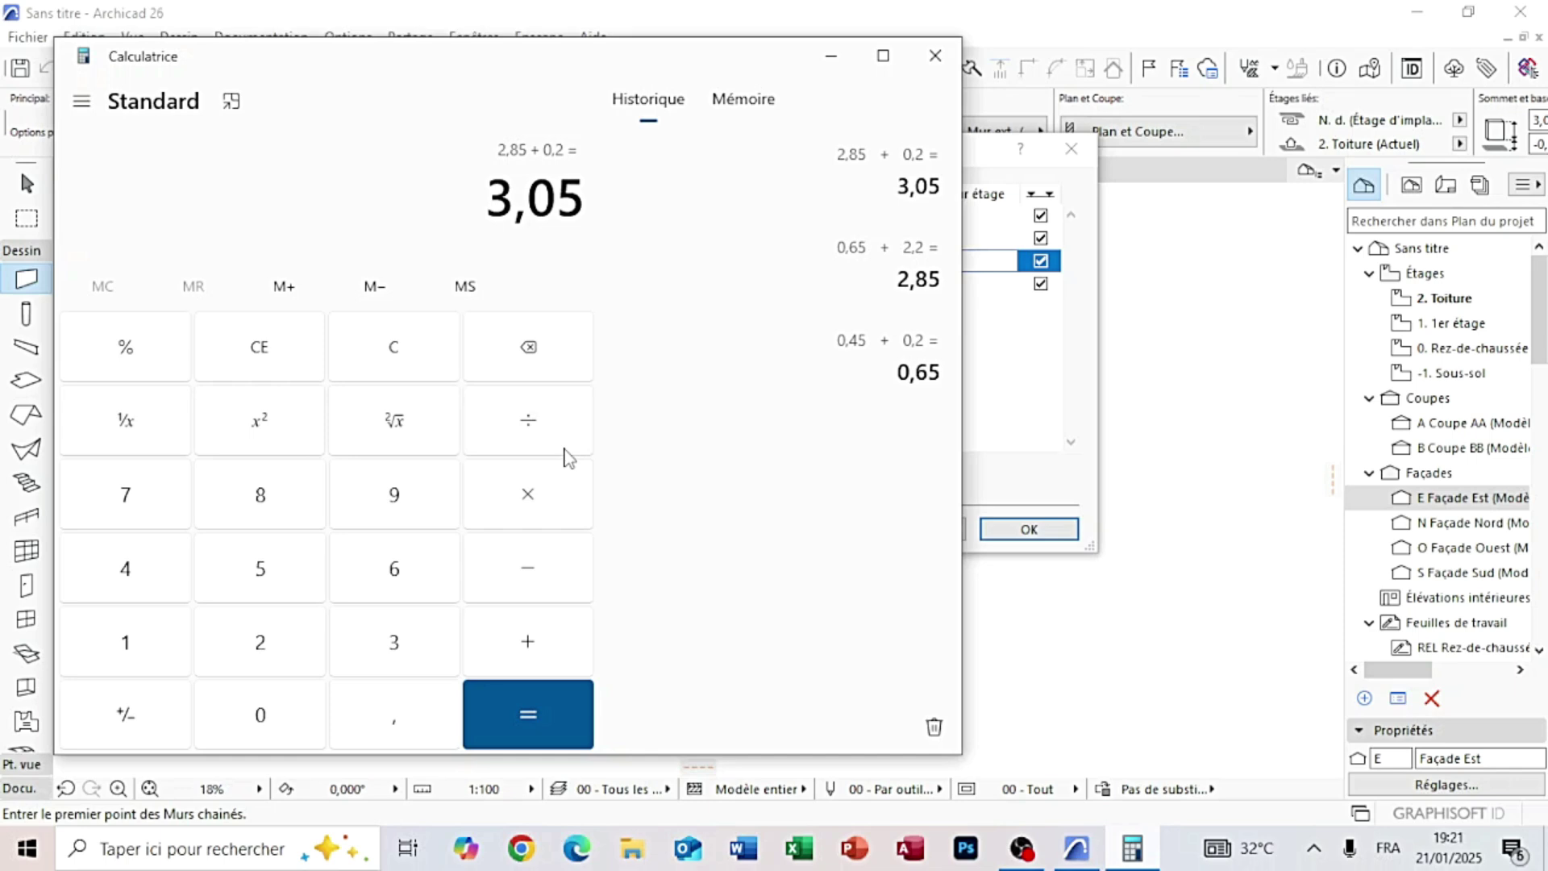
Extend the running sum in the Calculator by 1,2 and another 0,2
type("+1,2")
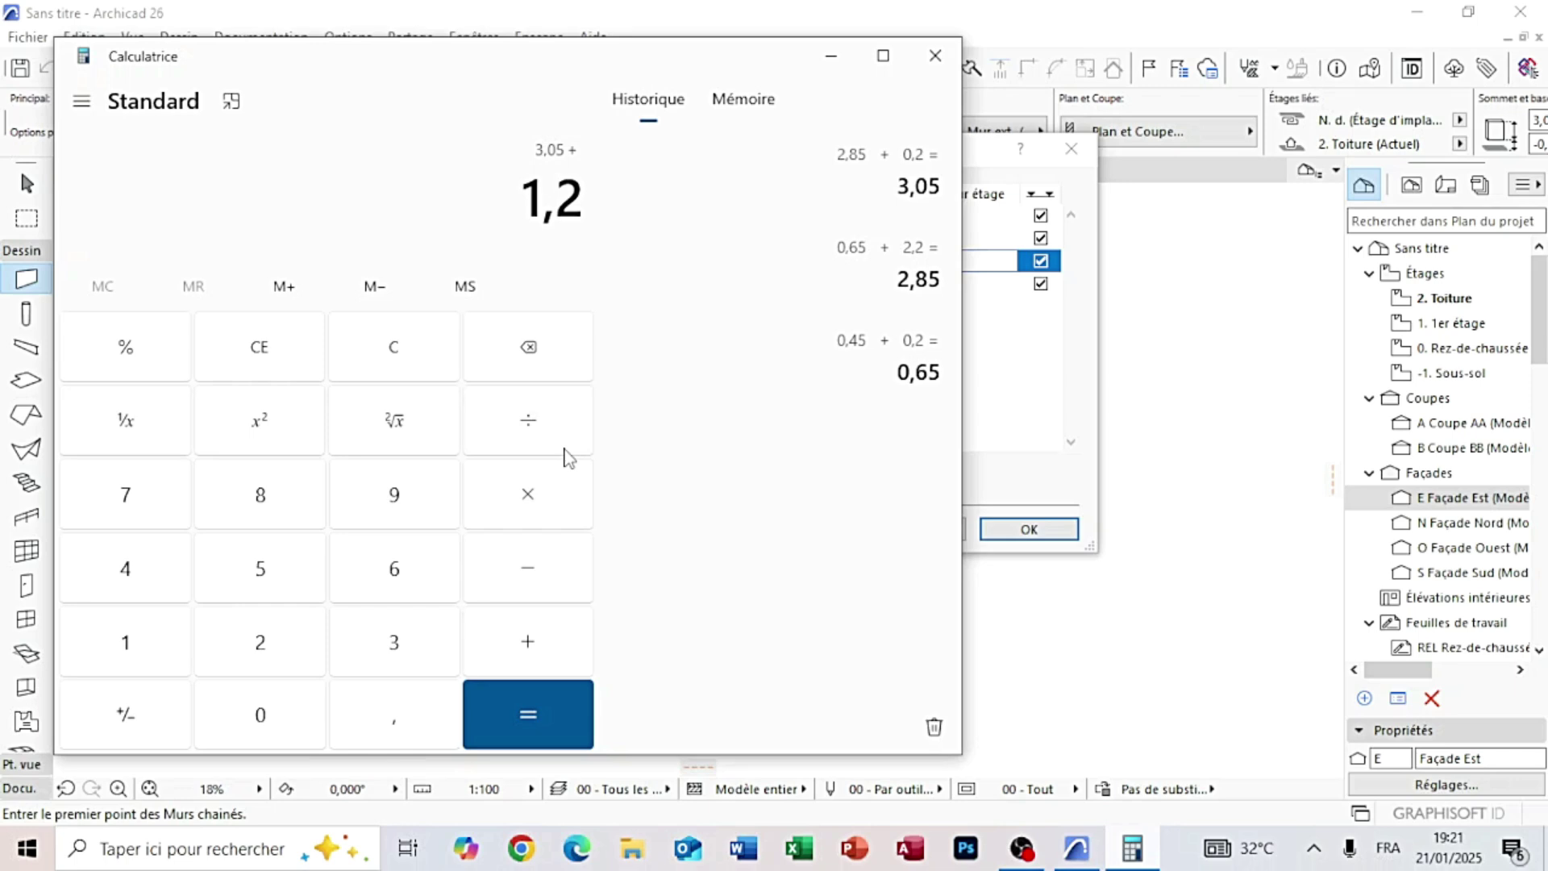
key("Return")
type("+0,2")
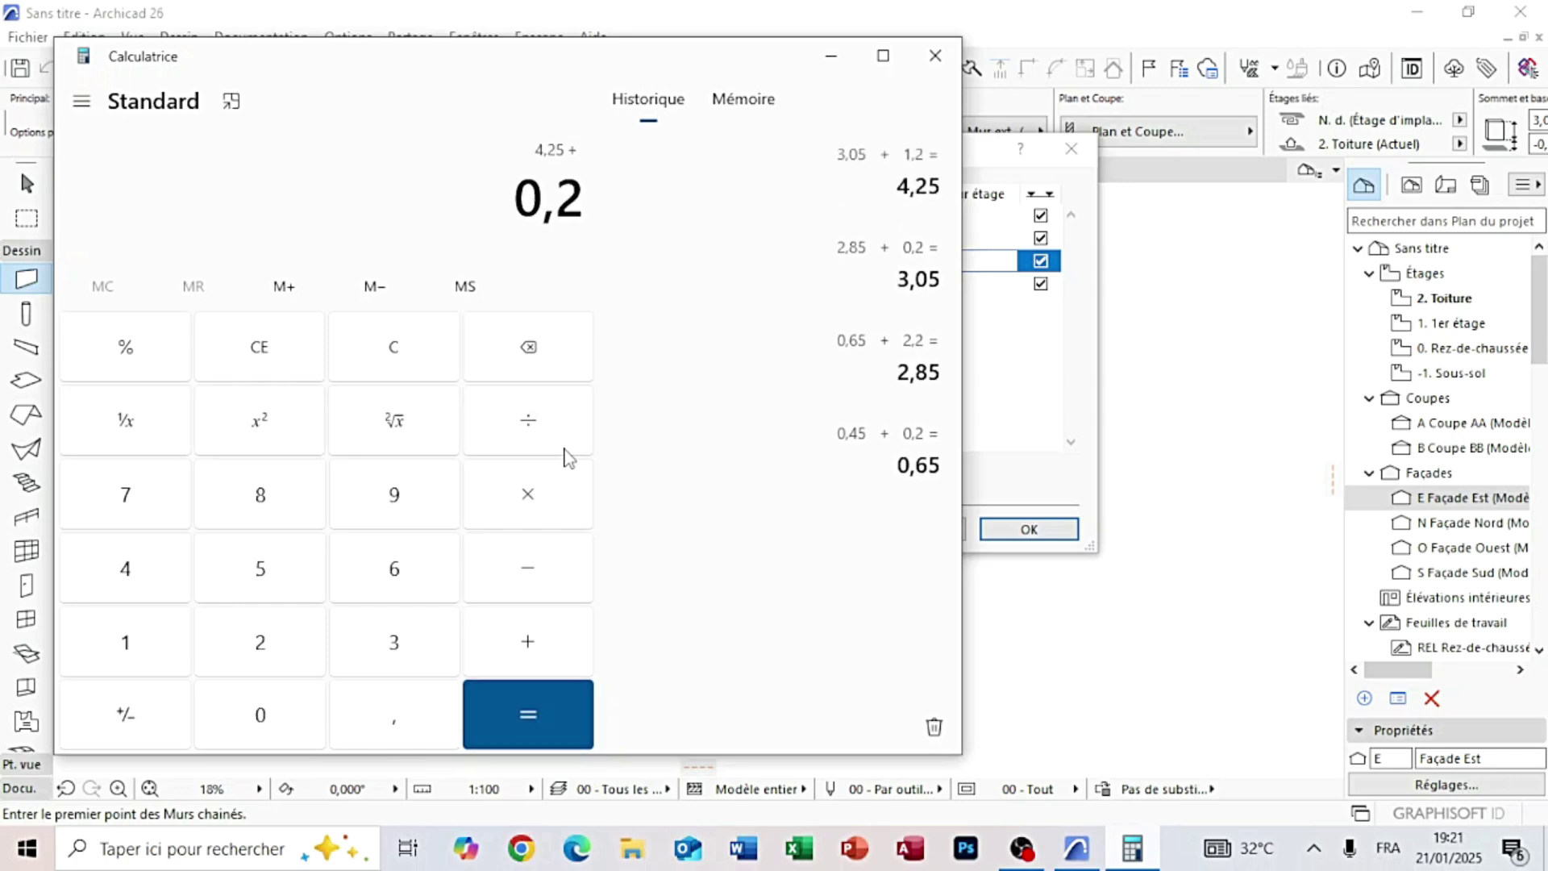
key("Return")
type("+")
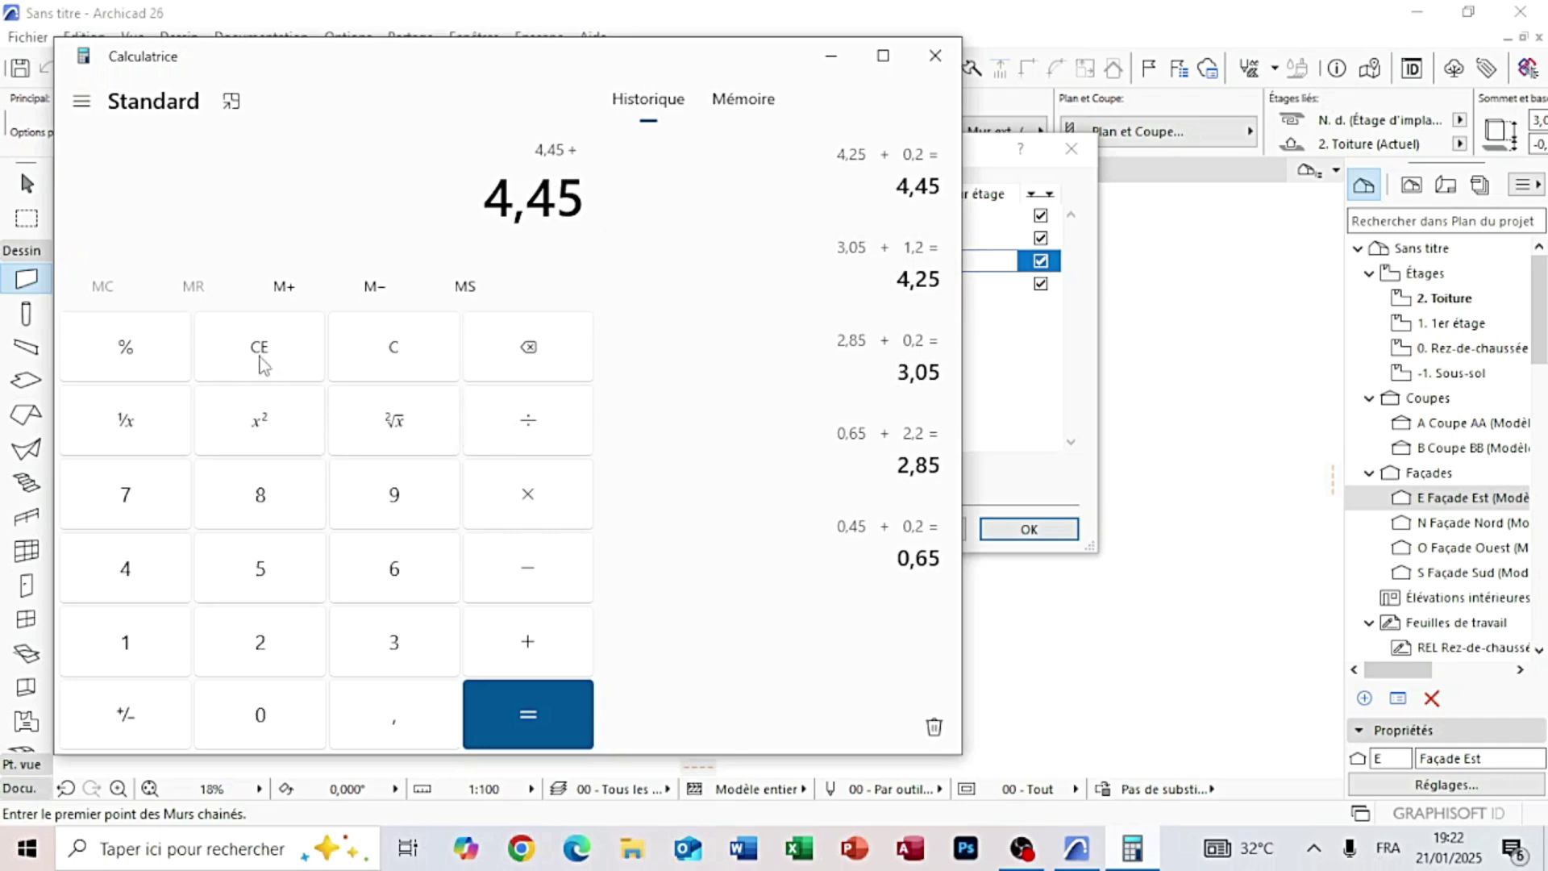
Clear the Calculator and compute 4,25 + 0,15
left_click(395, 354)
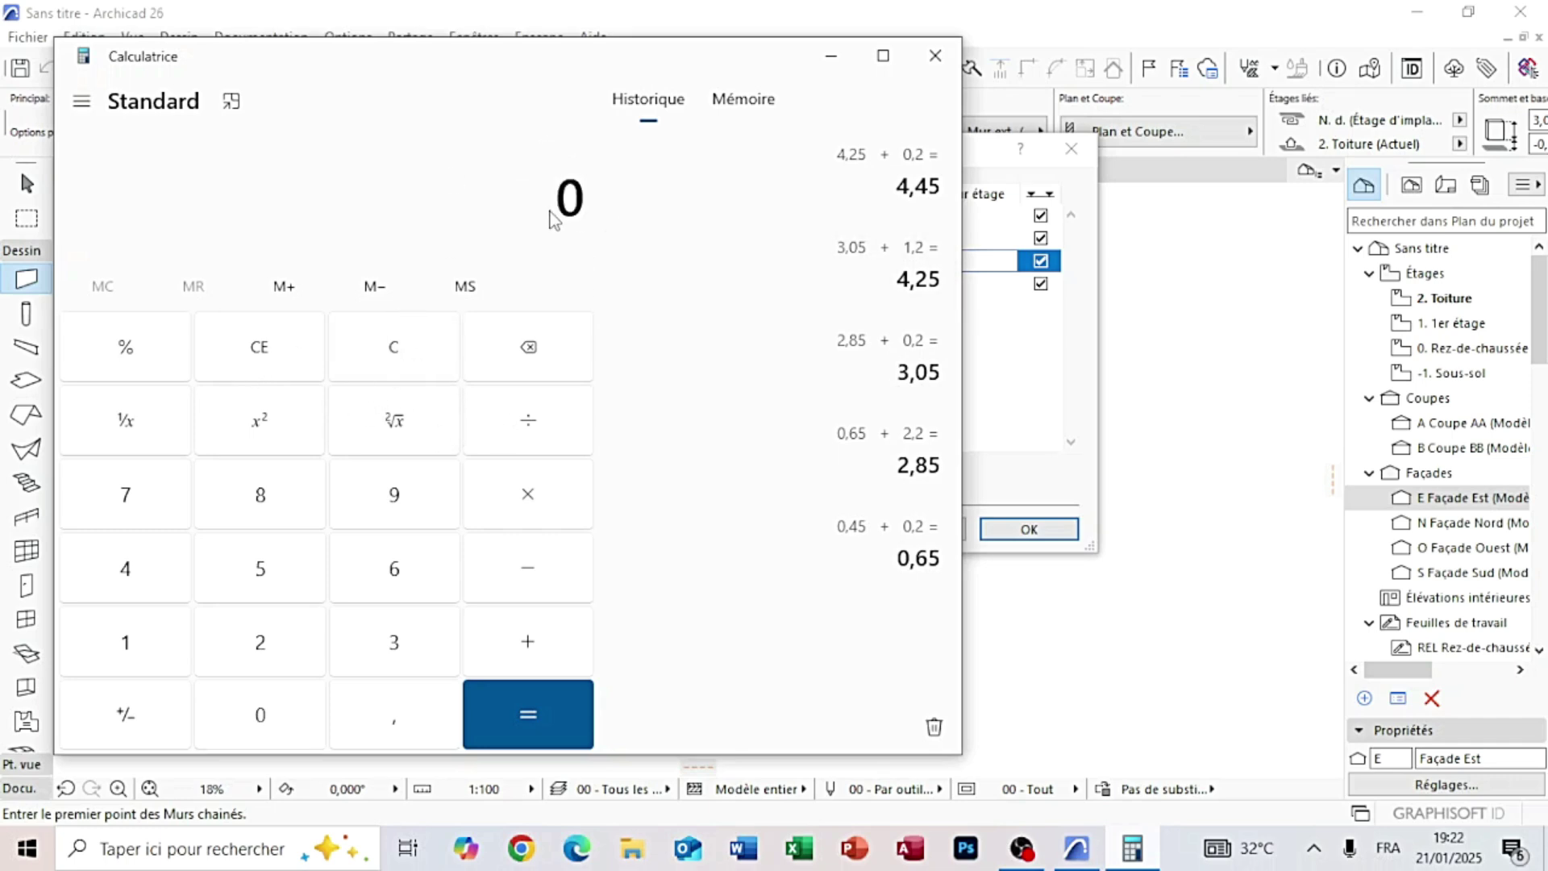
key("BackSpace")
type("4,25 + 0,15")
key("Return")
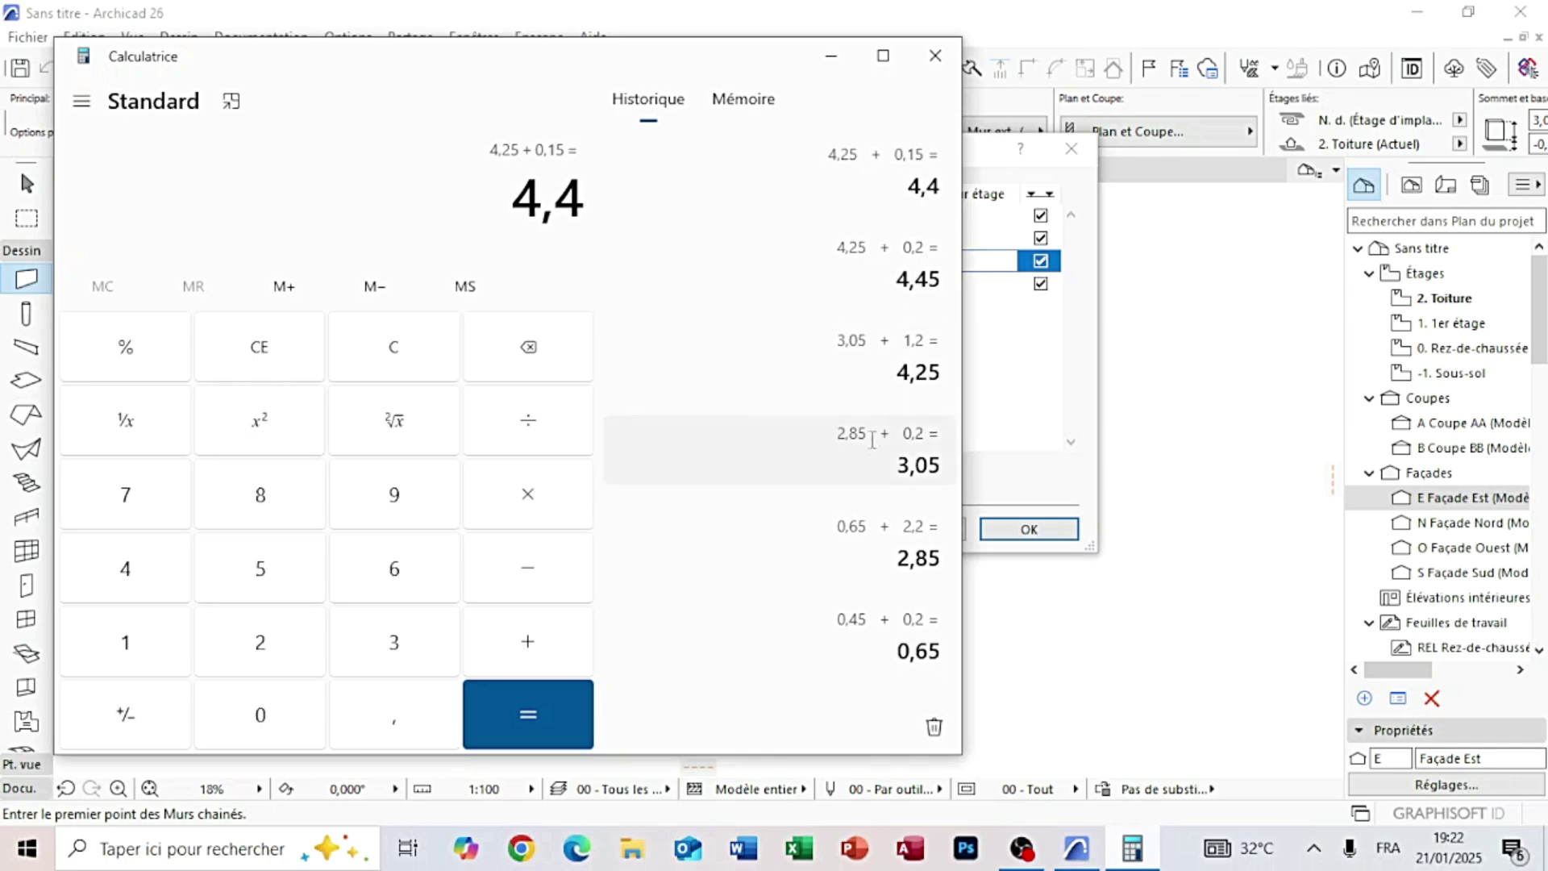
Return to Archicad and set the Rez-de-chaussée storey height to 4,400 in the storey settings
left_click(1029, 529)
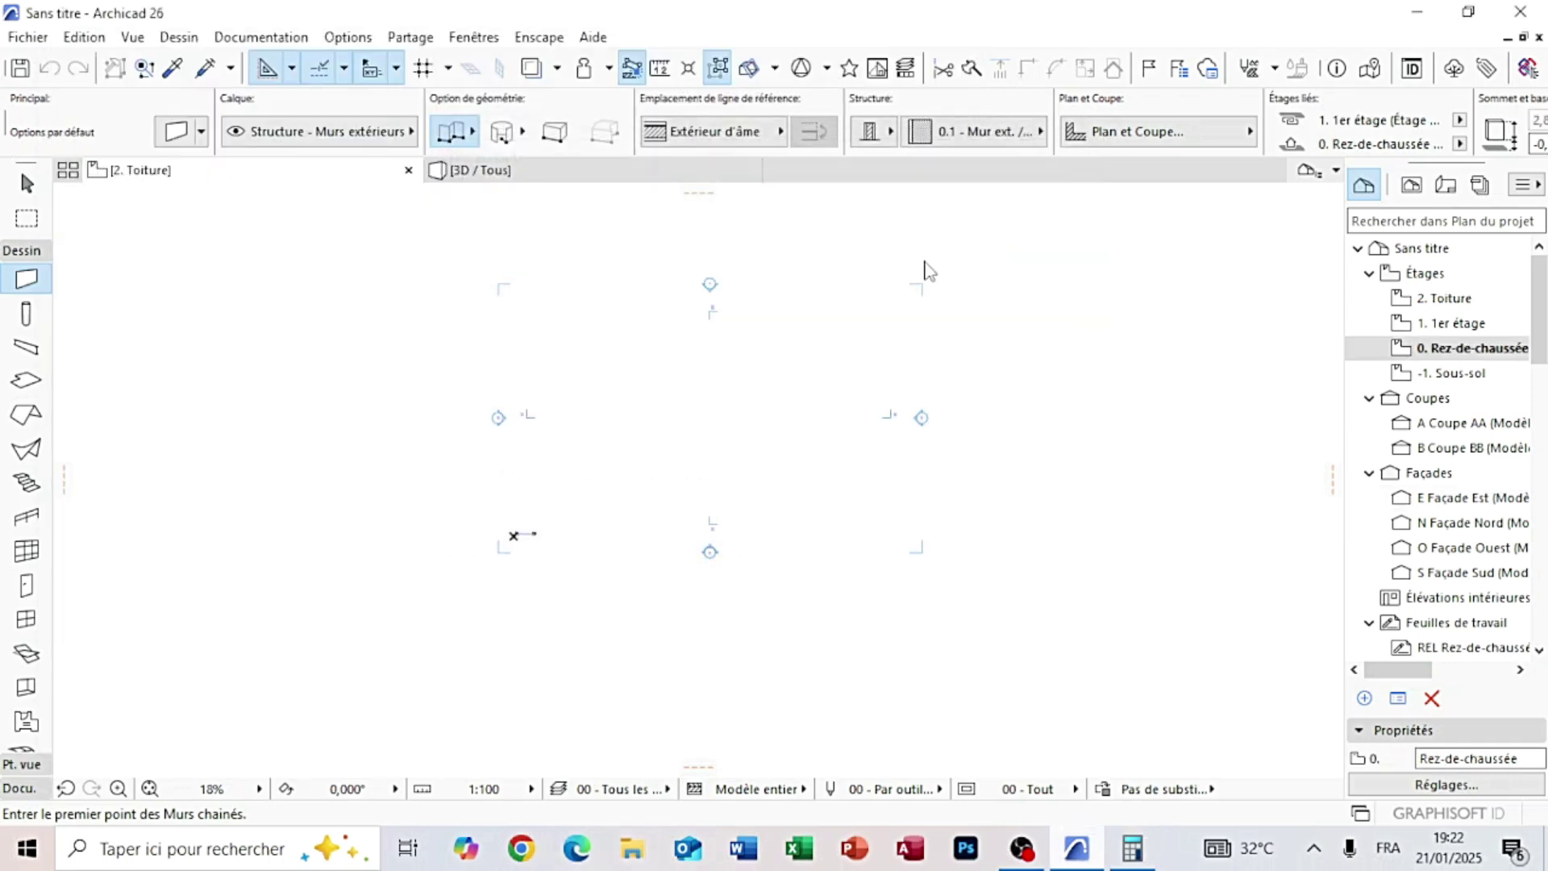
left_click(178, 37)
left_click(510, 157)
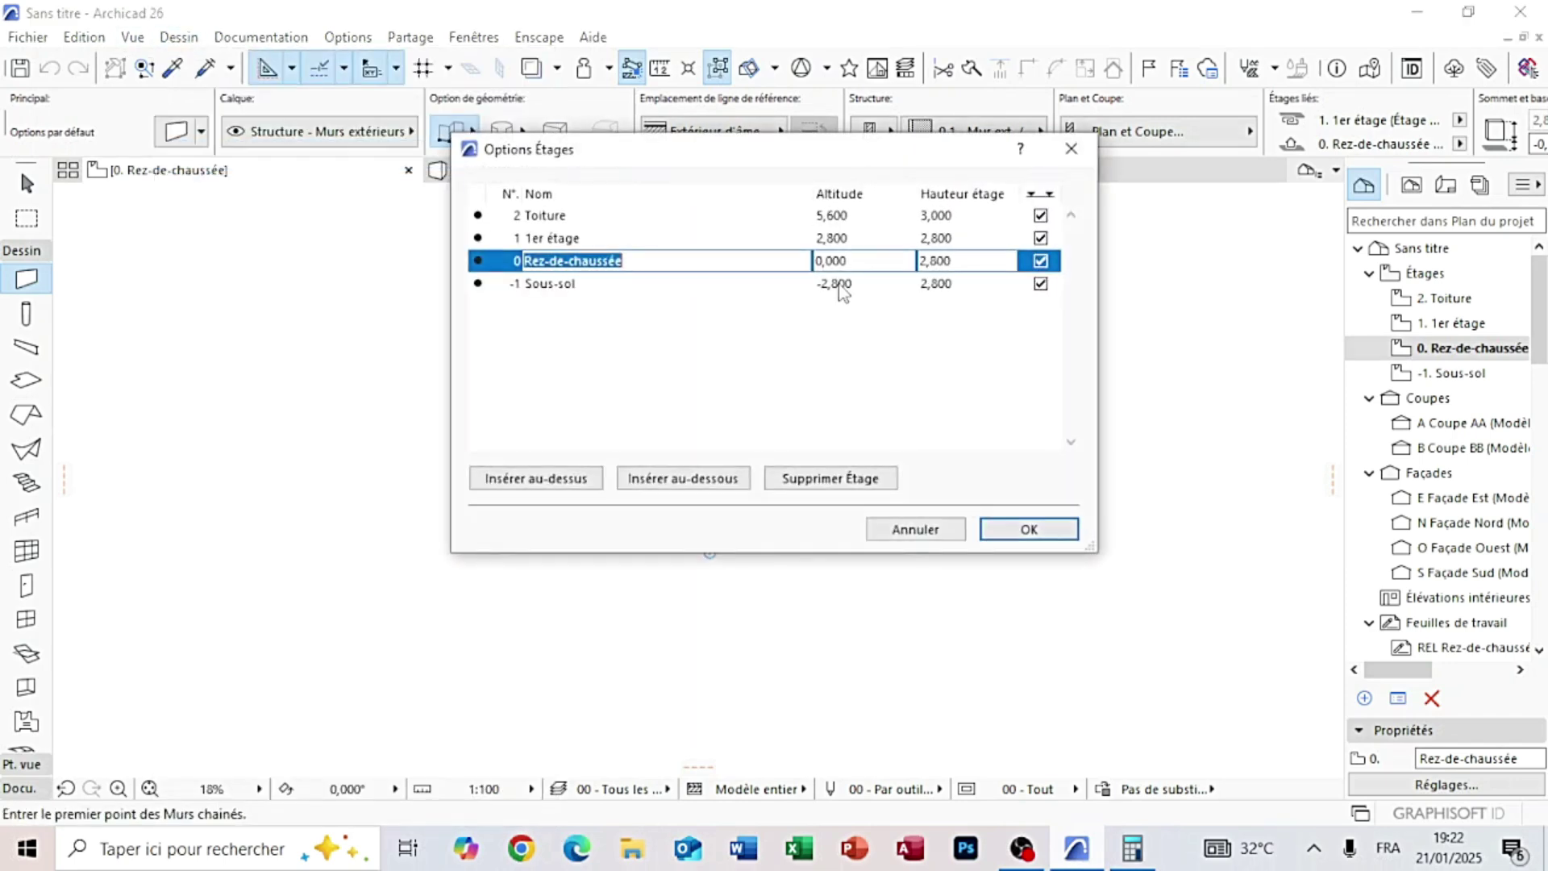
key("Tab")
key("Tab")
type("4")
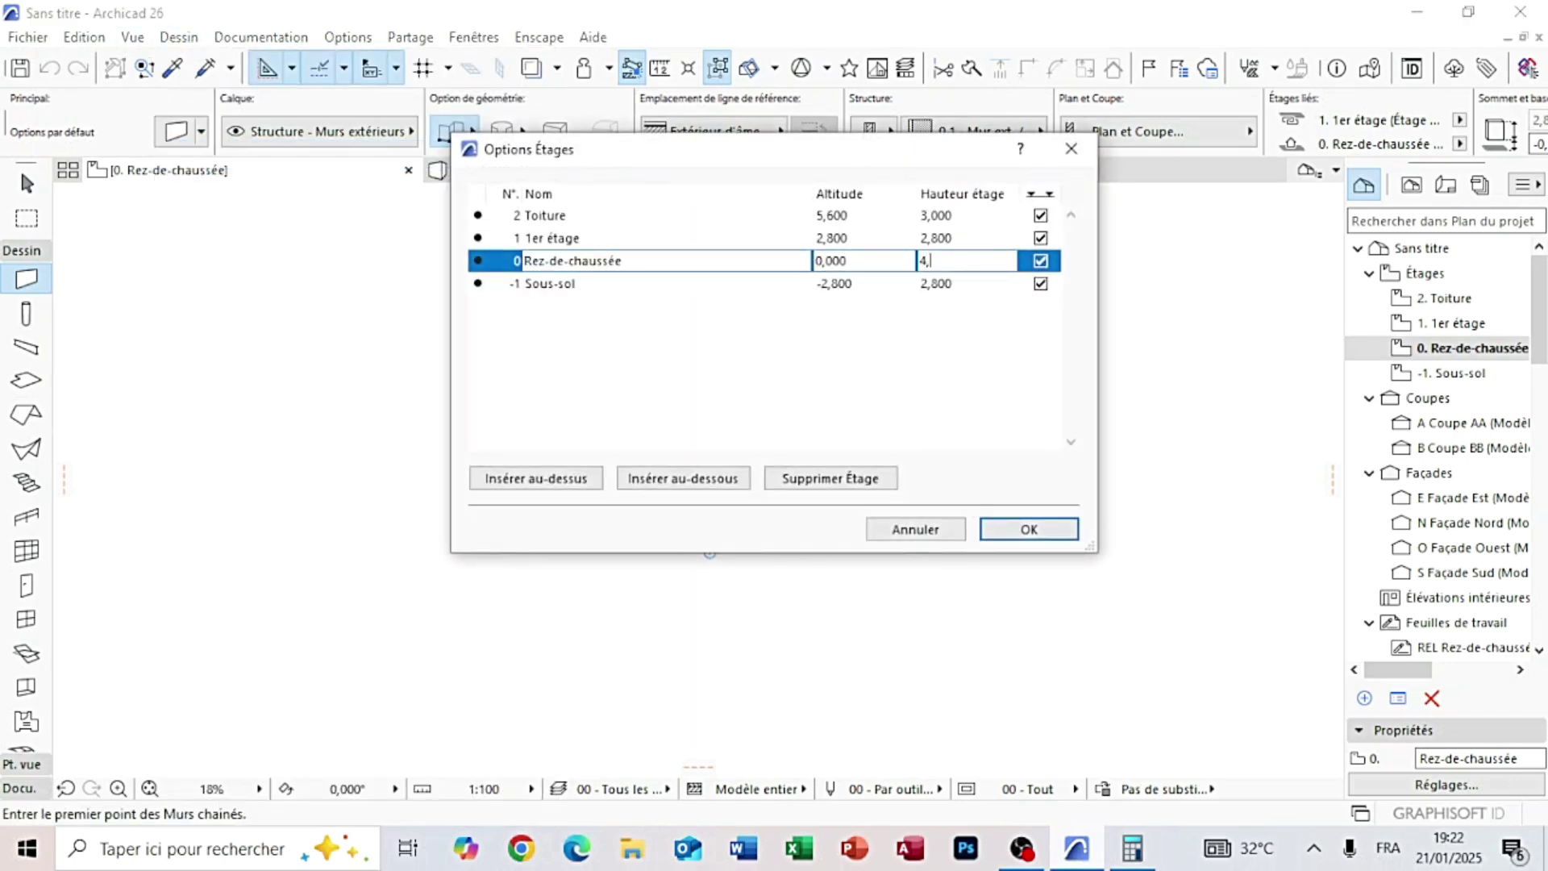
left_click(882, 242)
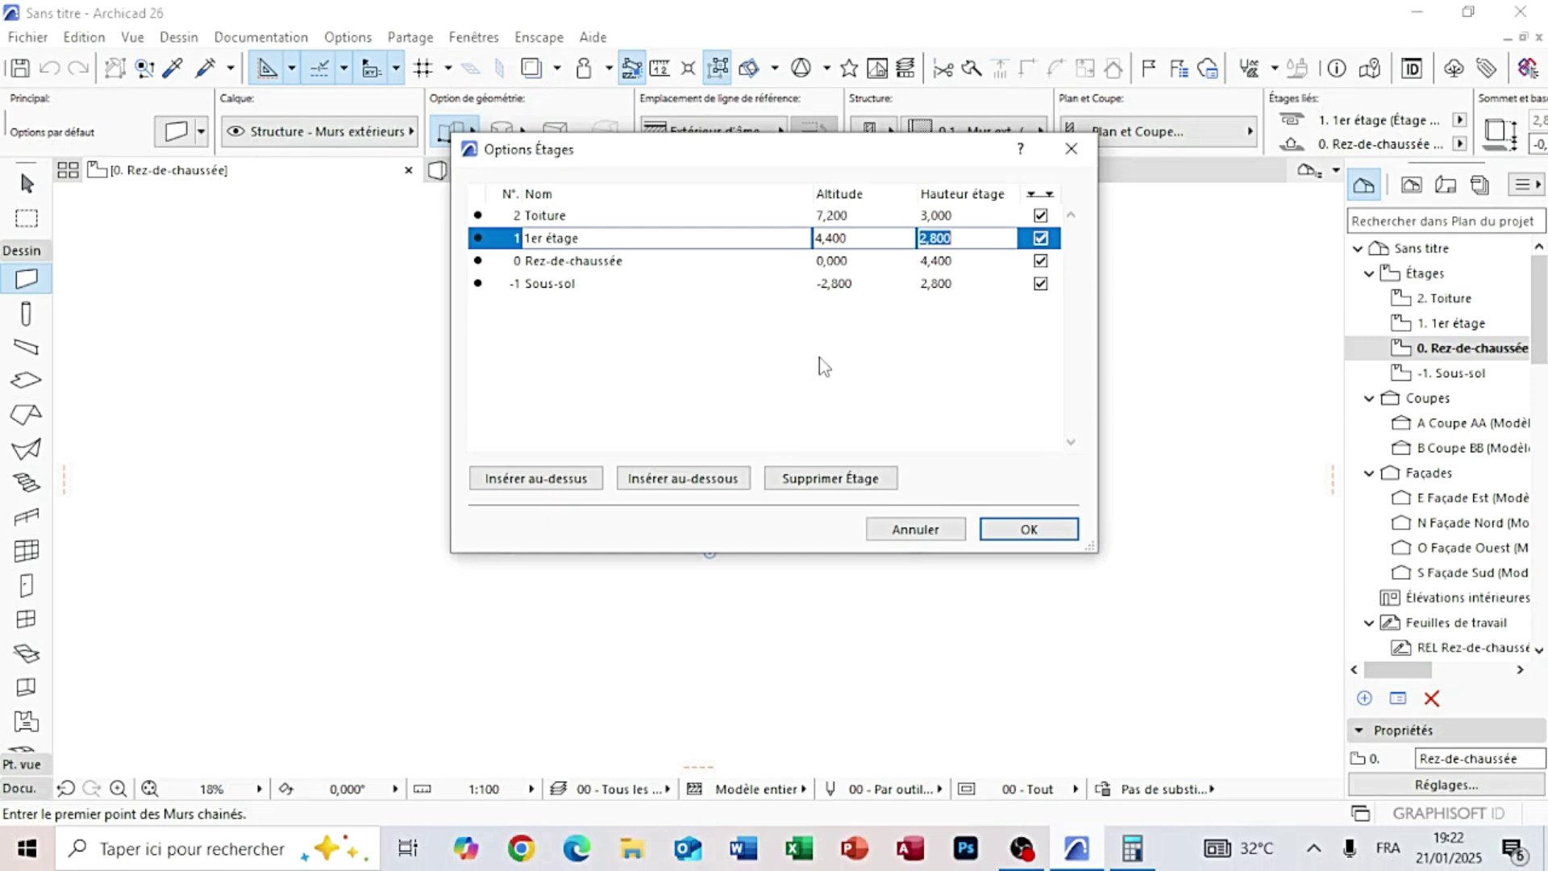
left_click(761, 260)
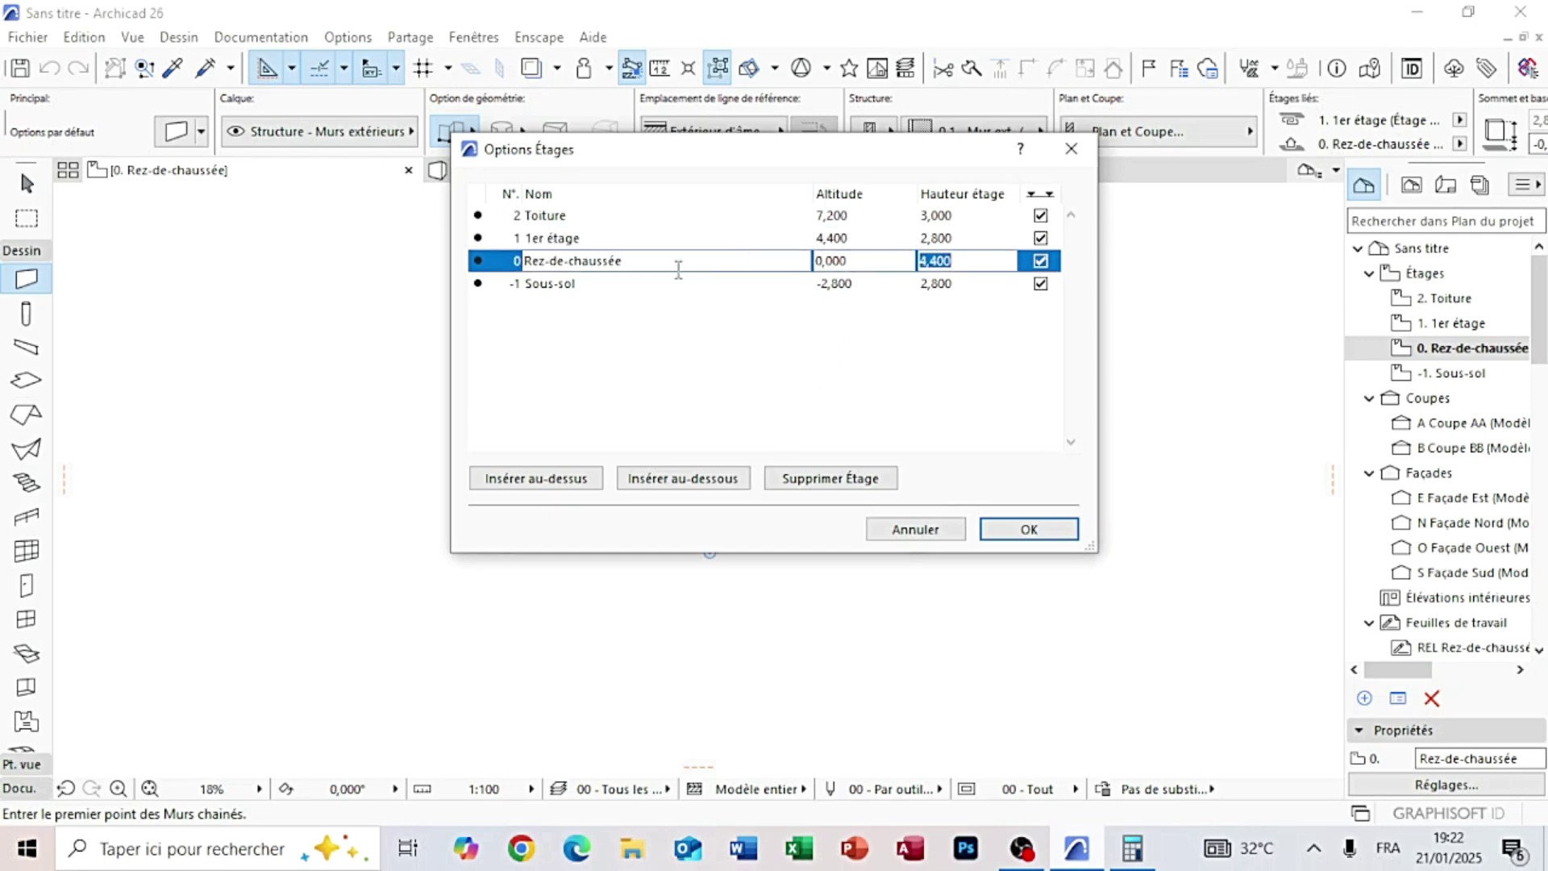
left_click(1001, 536)
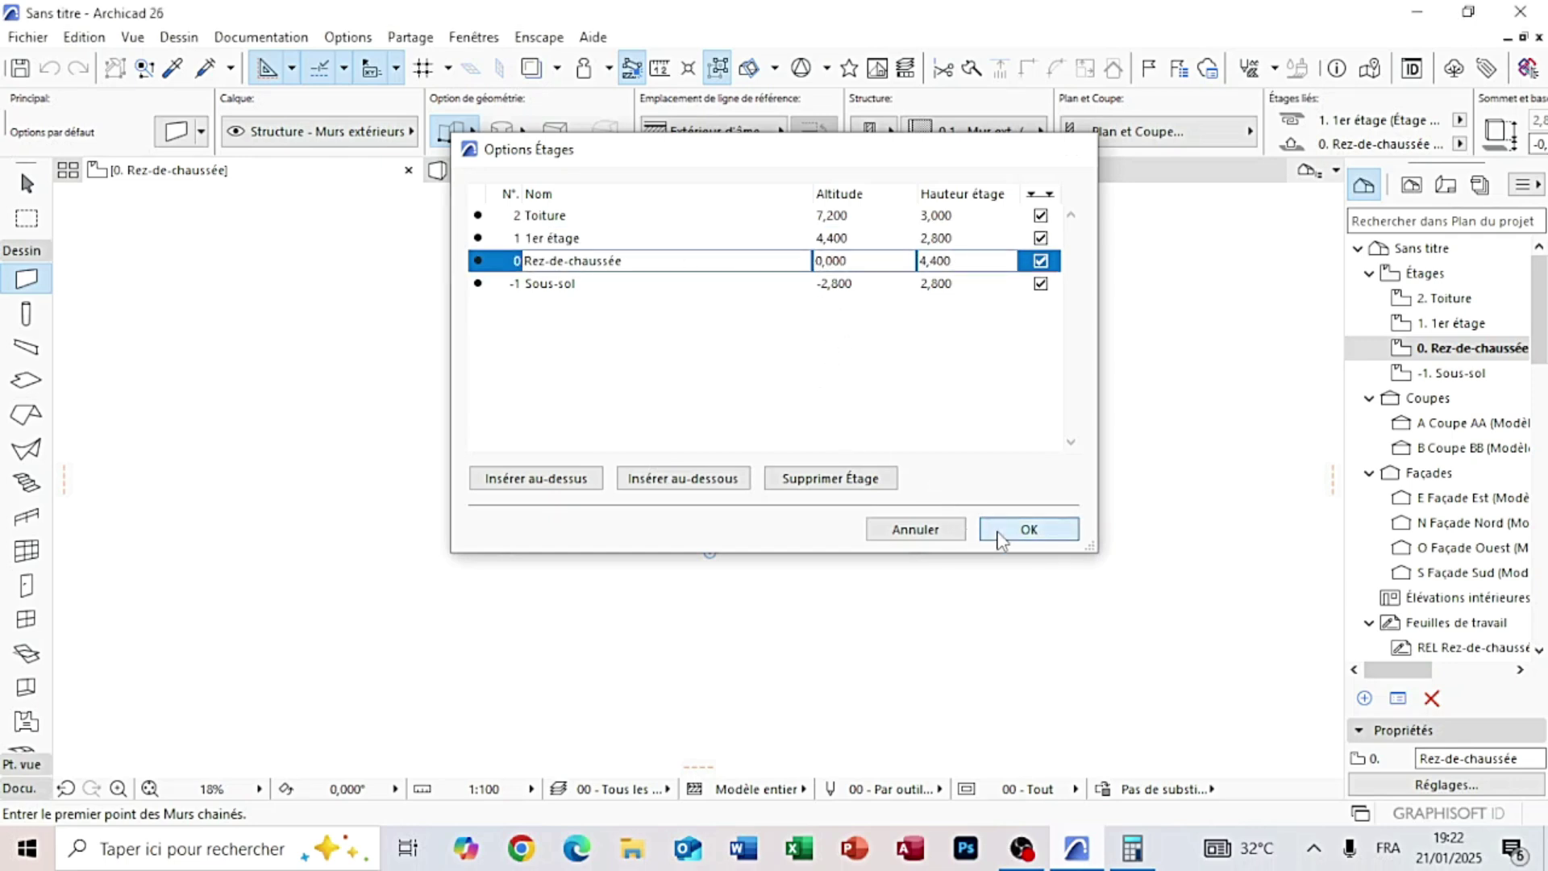
Examine the geometry and position settings in the Mur tool's default options
scroll(572, 535, "up", 1)
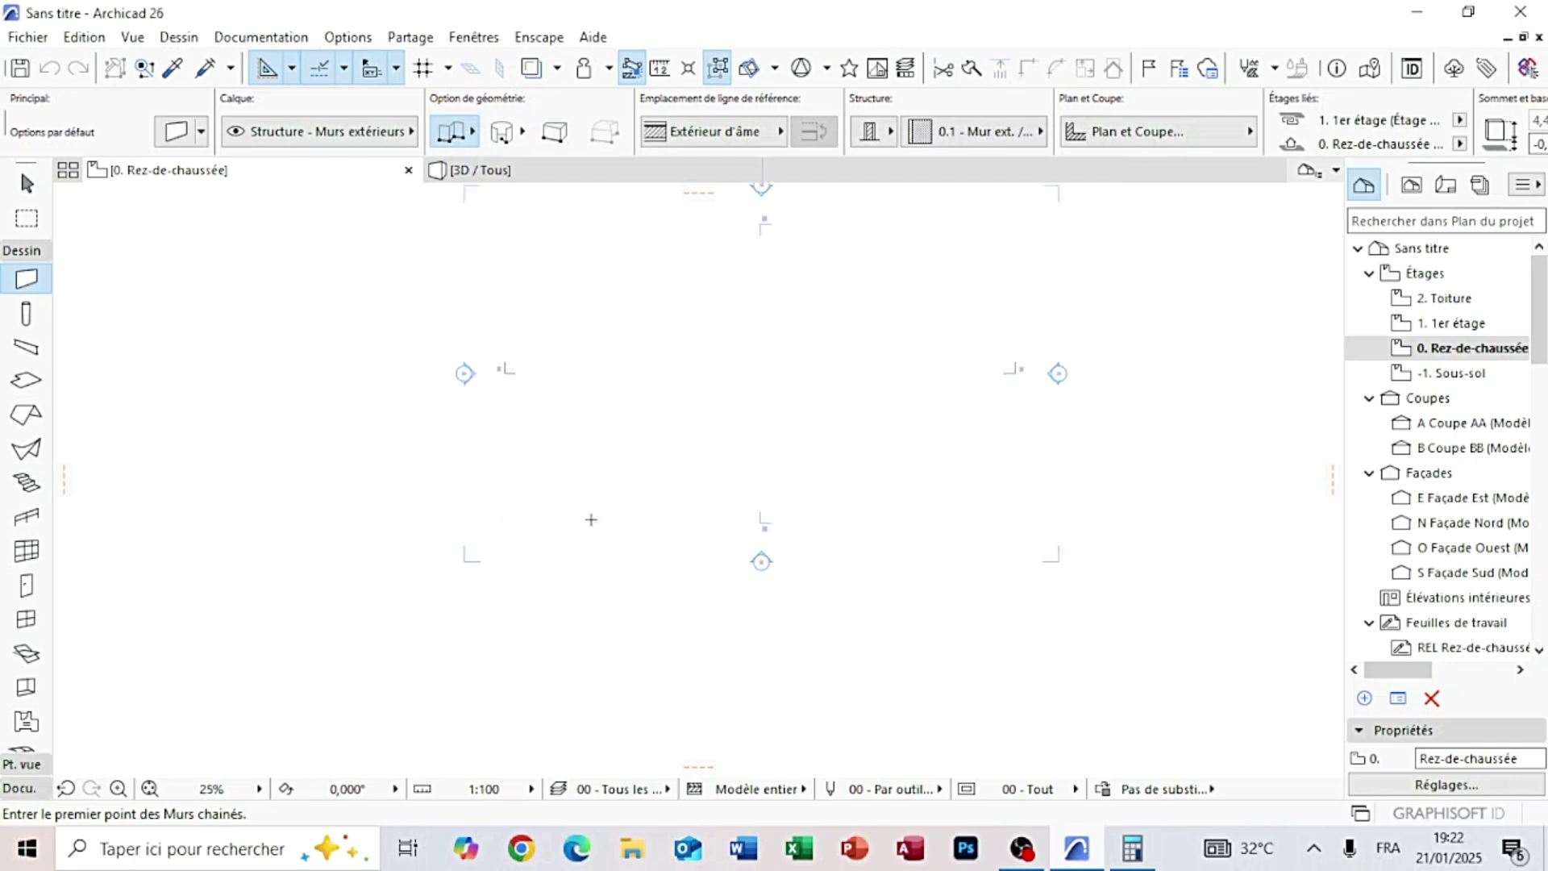
scroll(661, 446, "down", 2)
scroll(661, 446, "down", 1)
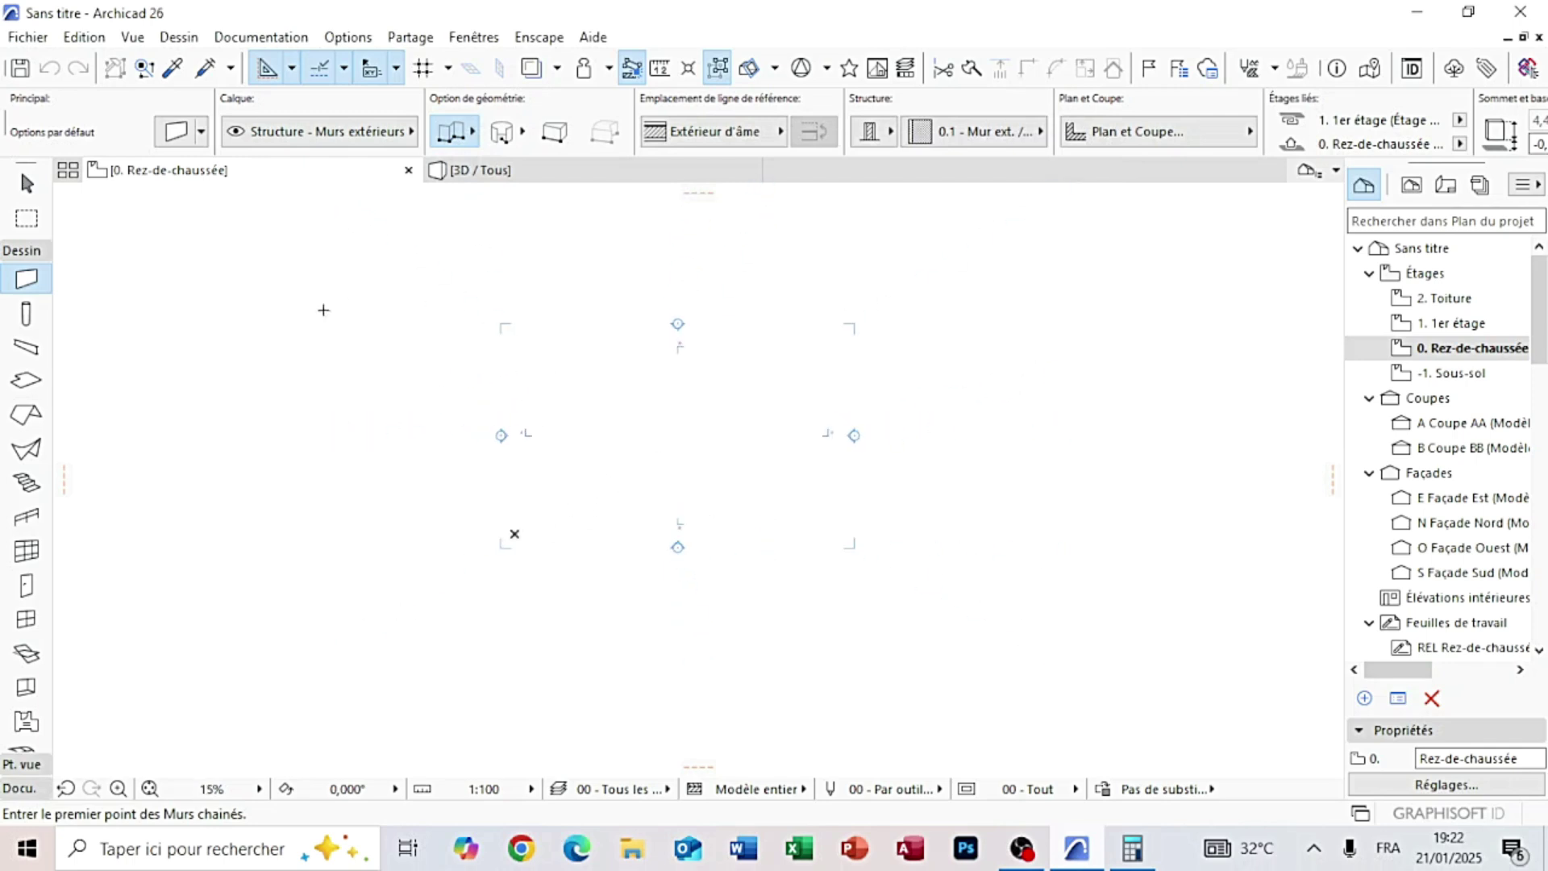
double_click(27, 279)
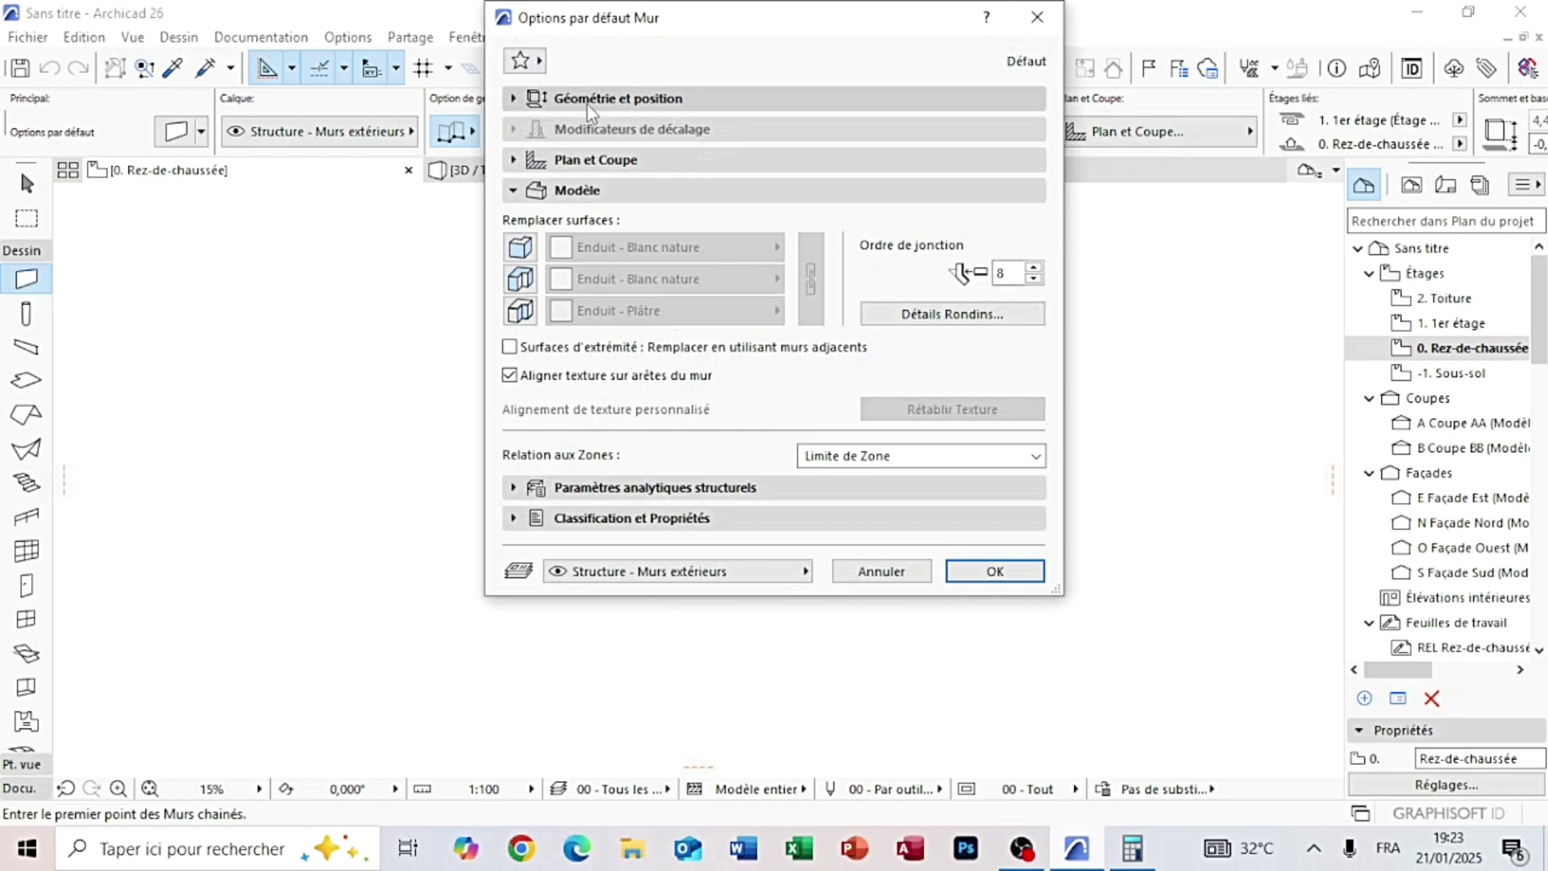
left_click(659, 100)
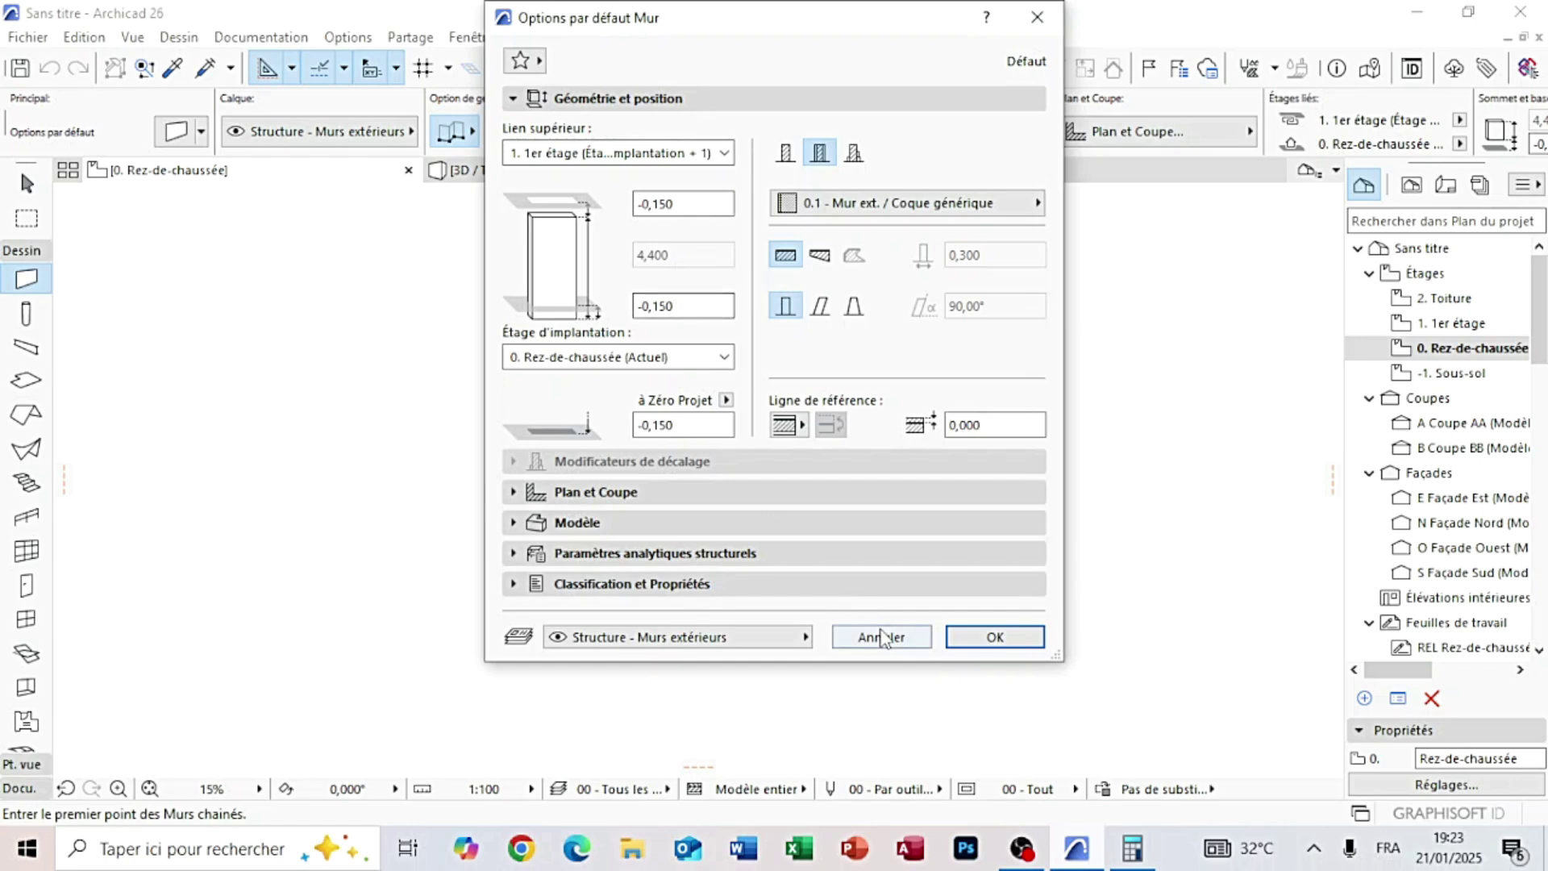
left_click(881, 637)
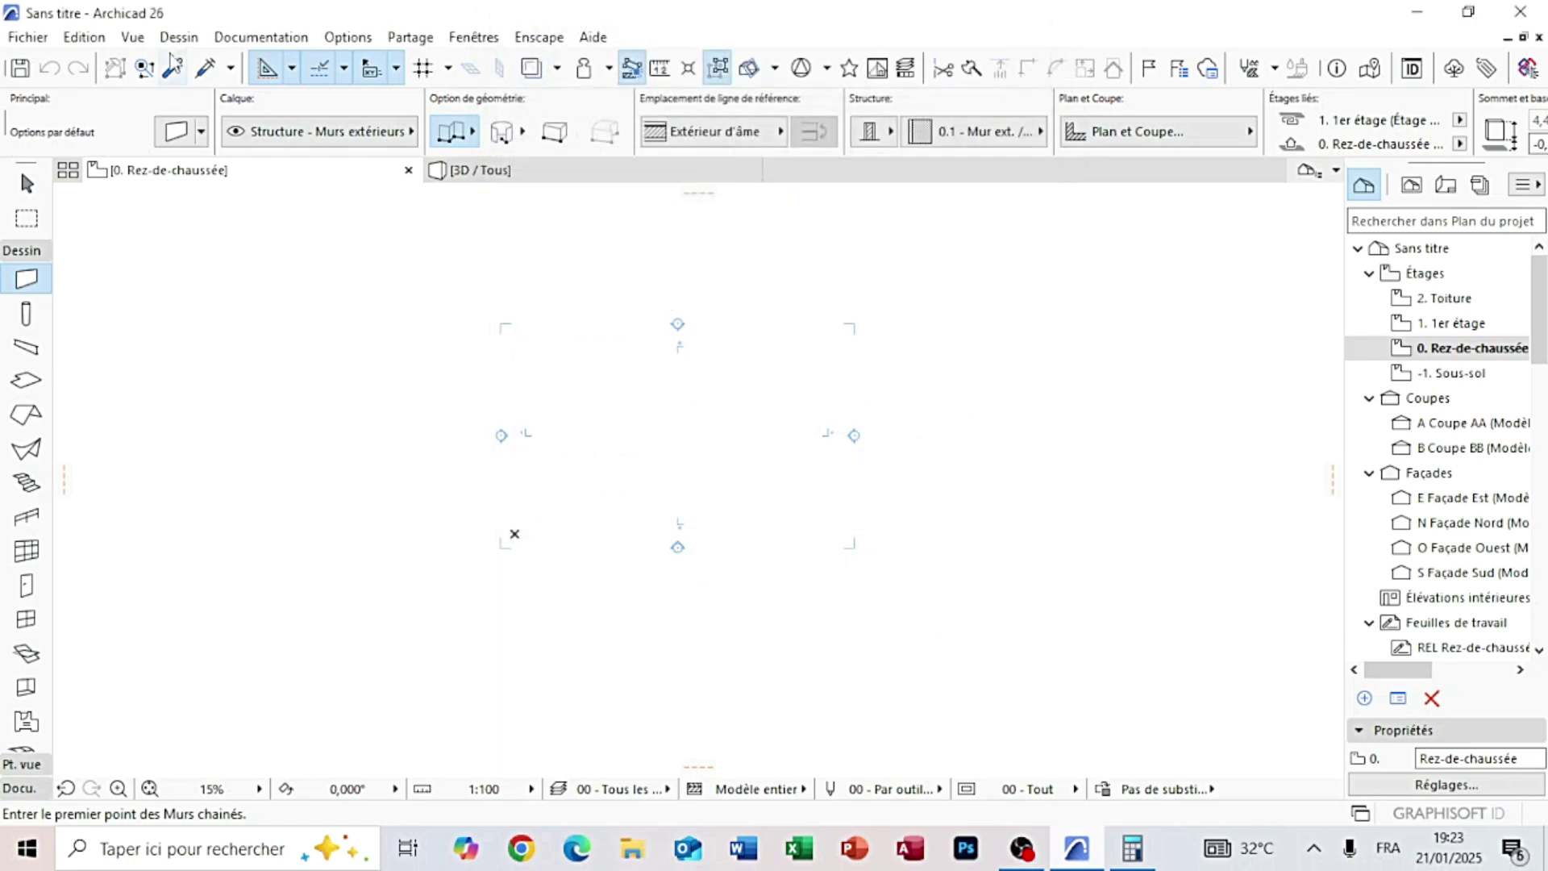
Set the height of the Rez-de-chaussée storey to 3,6 in the storey settings
left_click(179, 38)
left_click(349, 155)
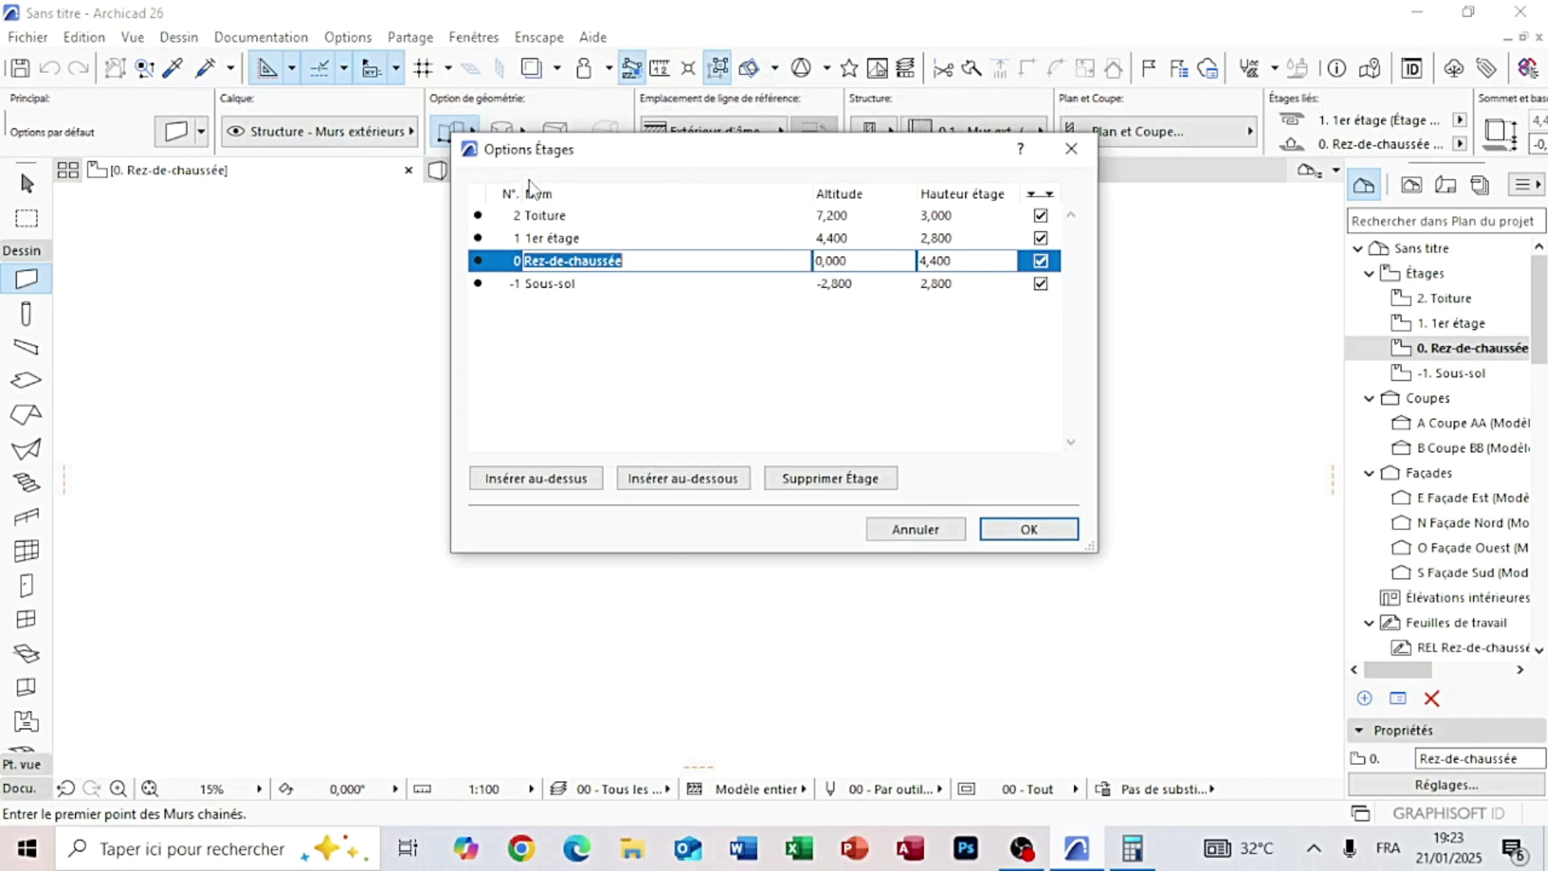
left_click(971, 260)
key("ctrl+a")
type("3,6")
left_click(996, 521)
left_click(1000, 528)
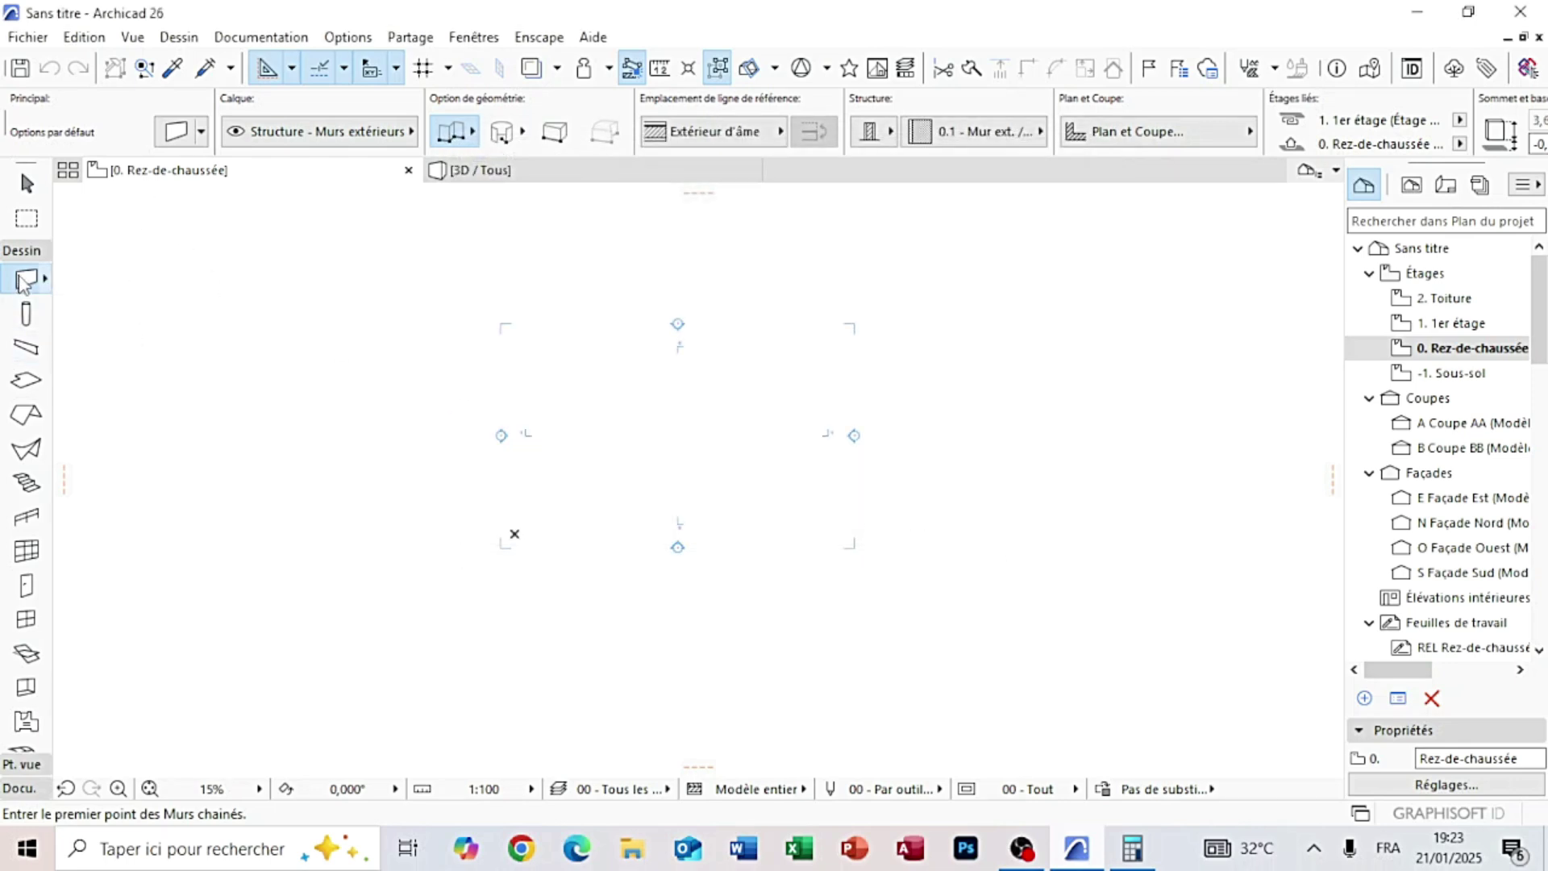
Review the Mur tool's default height and storey links, cancel the settings, and look over its remaining quick options
double_click(53, 279)
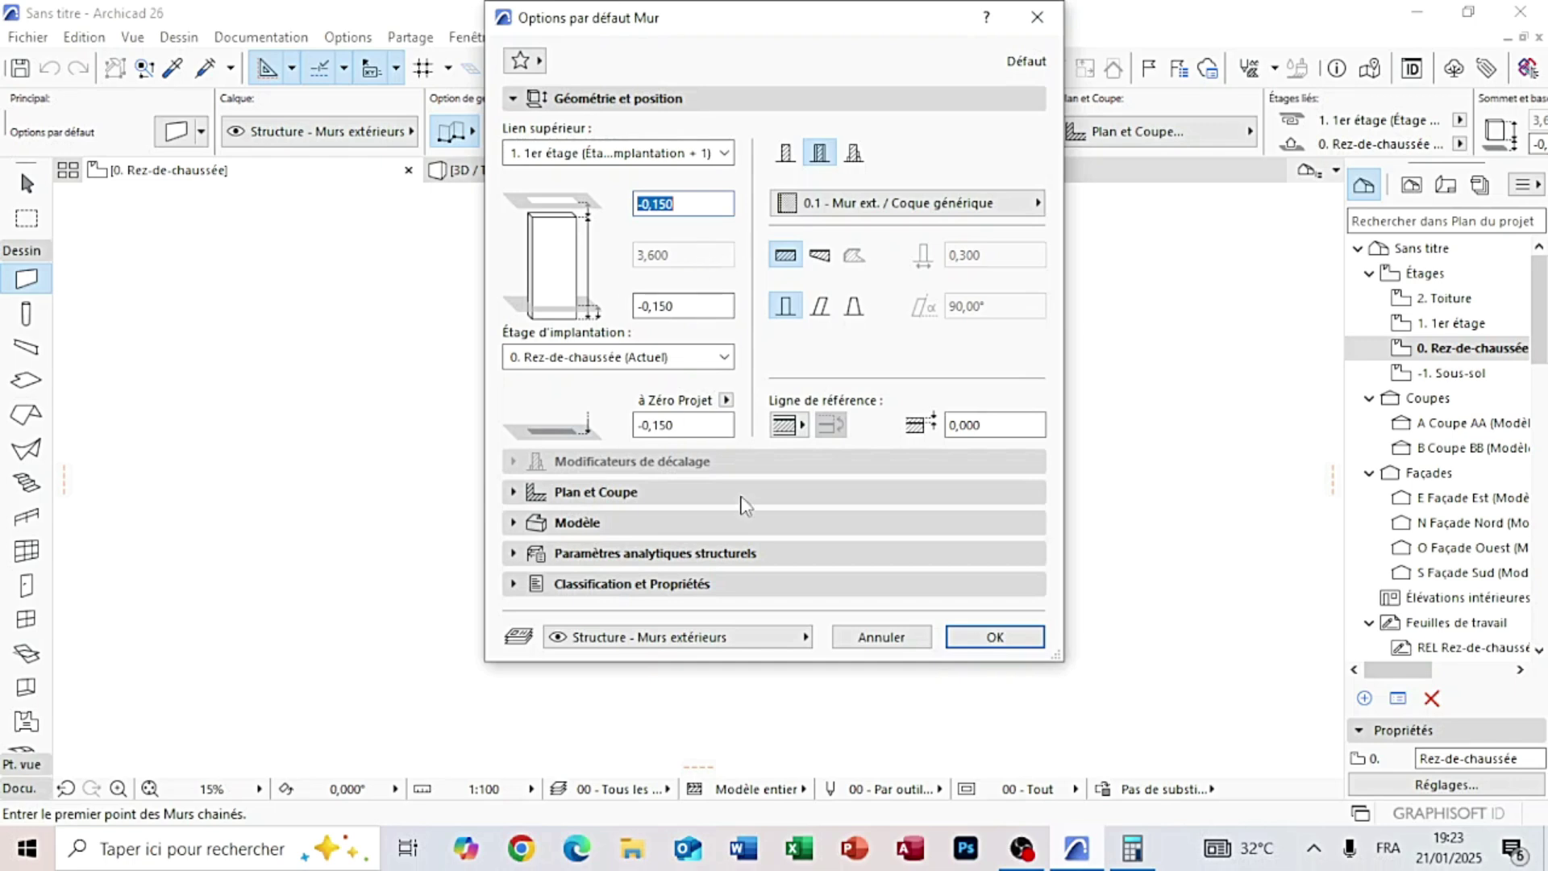
left_click(887, 638)
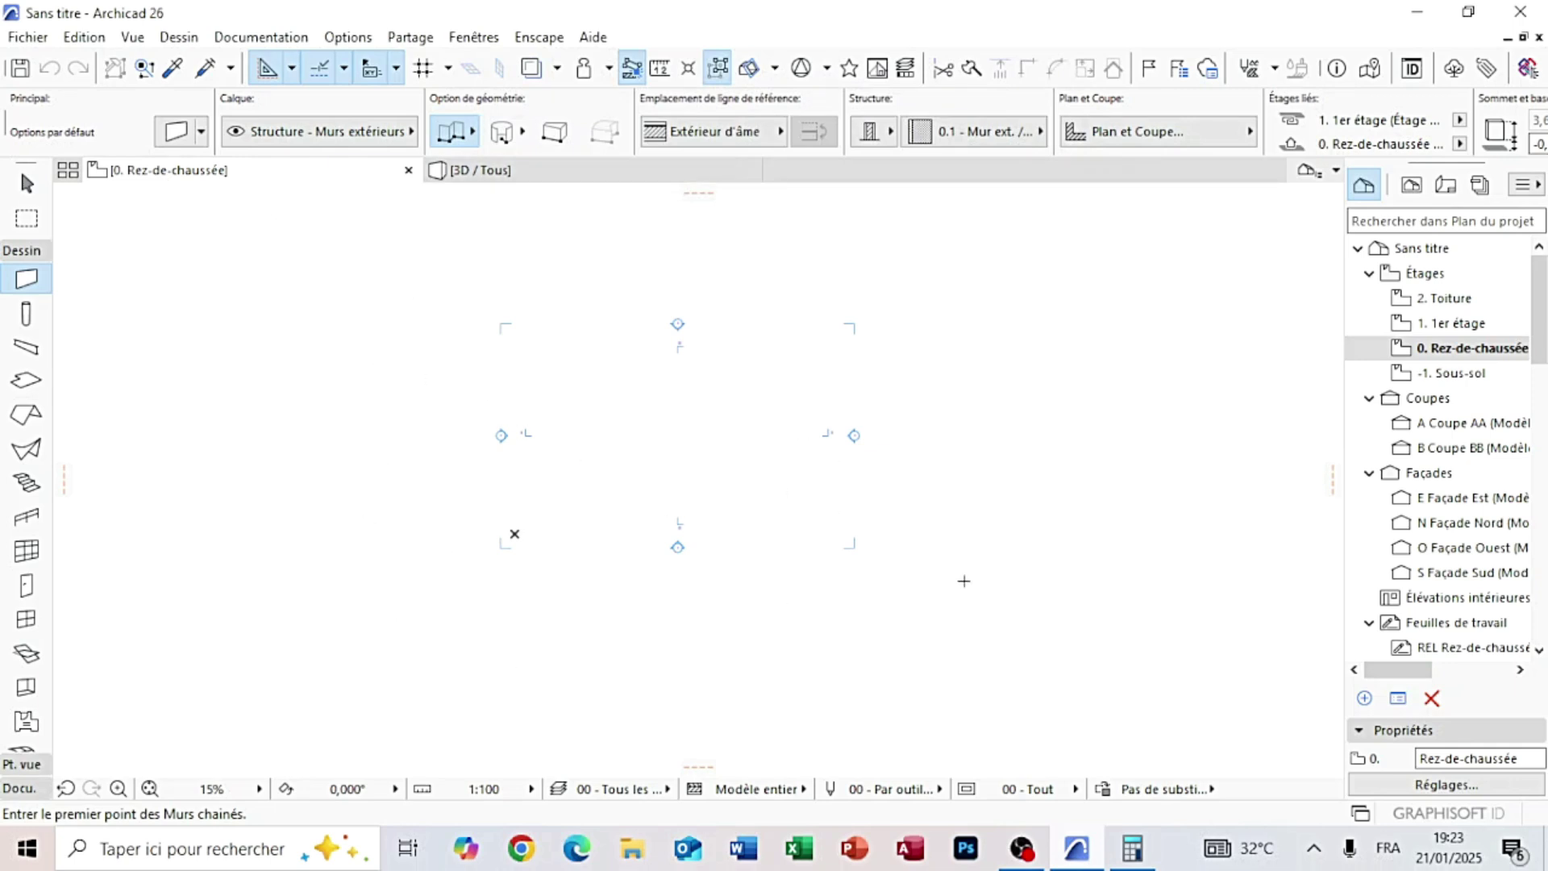
scroll(927, 105, "down", 5)
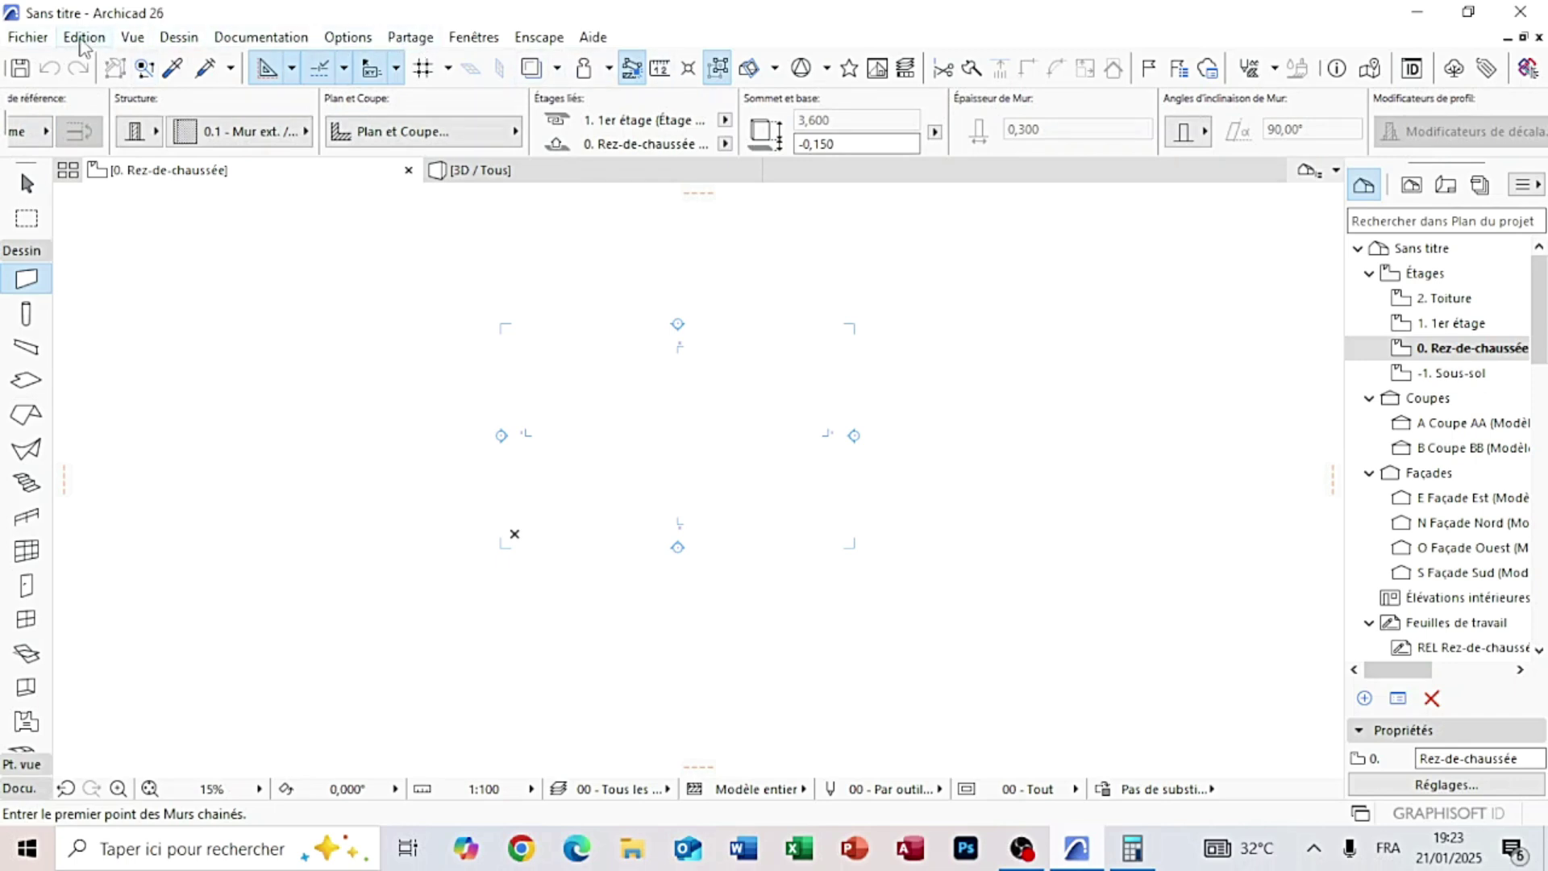
Examine the options of the viewpoint tools one by one: Coupe, Façade, Élévation intérieure, Détail, Feuille de travail and Caméra
left_click(22, 764)
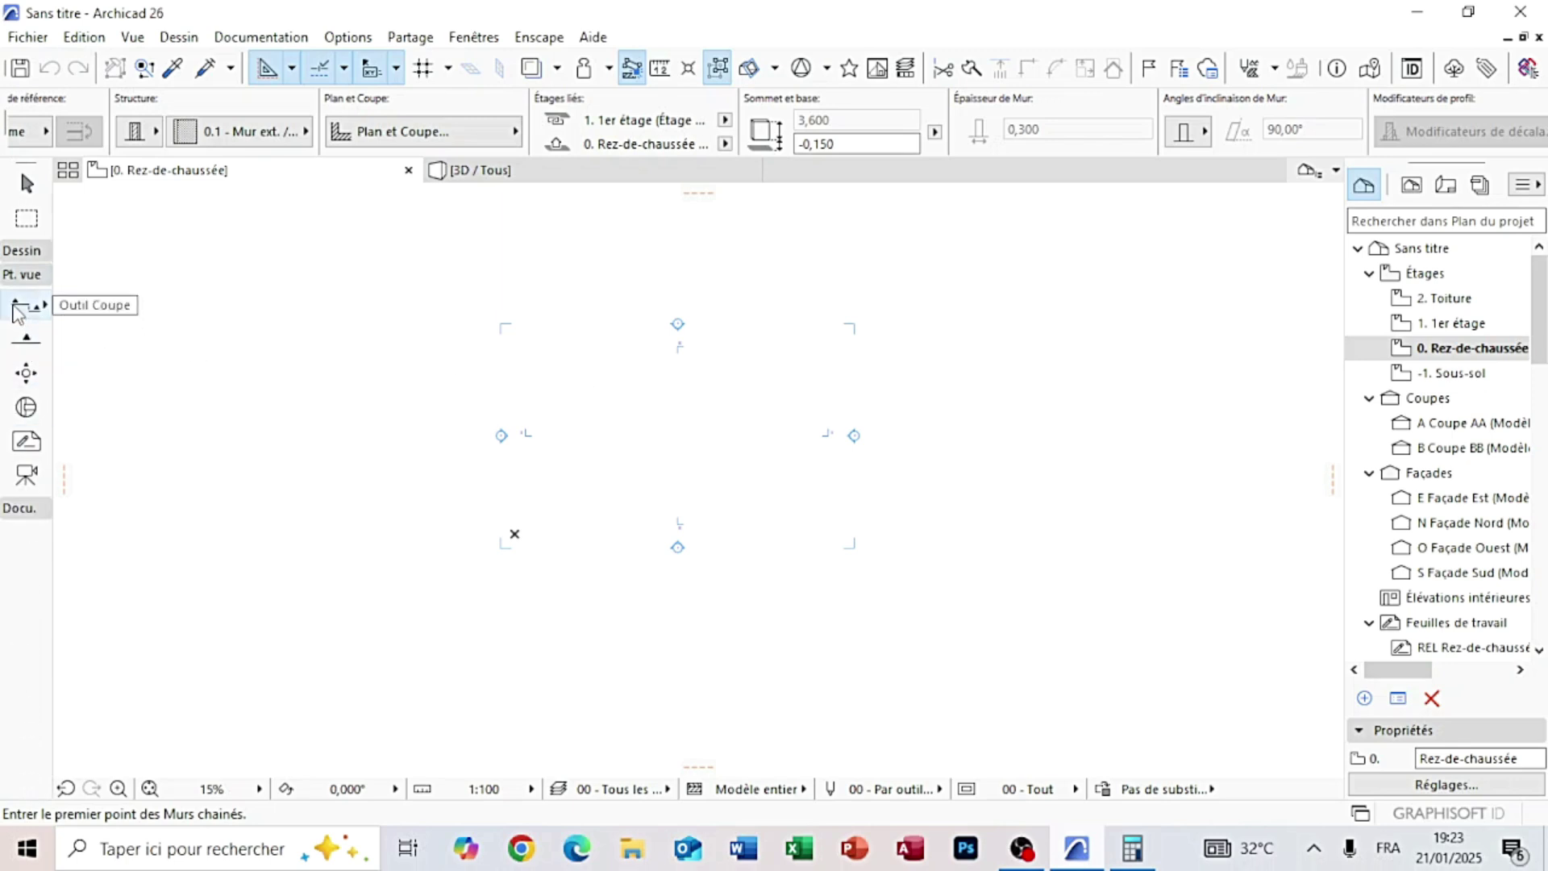
left_click(21, 309)
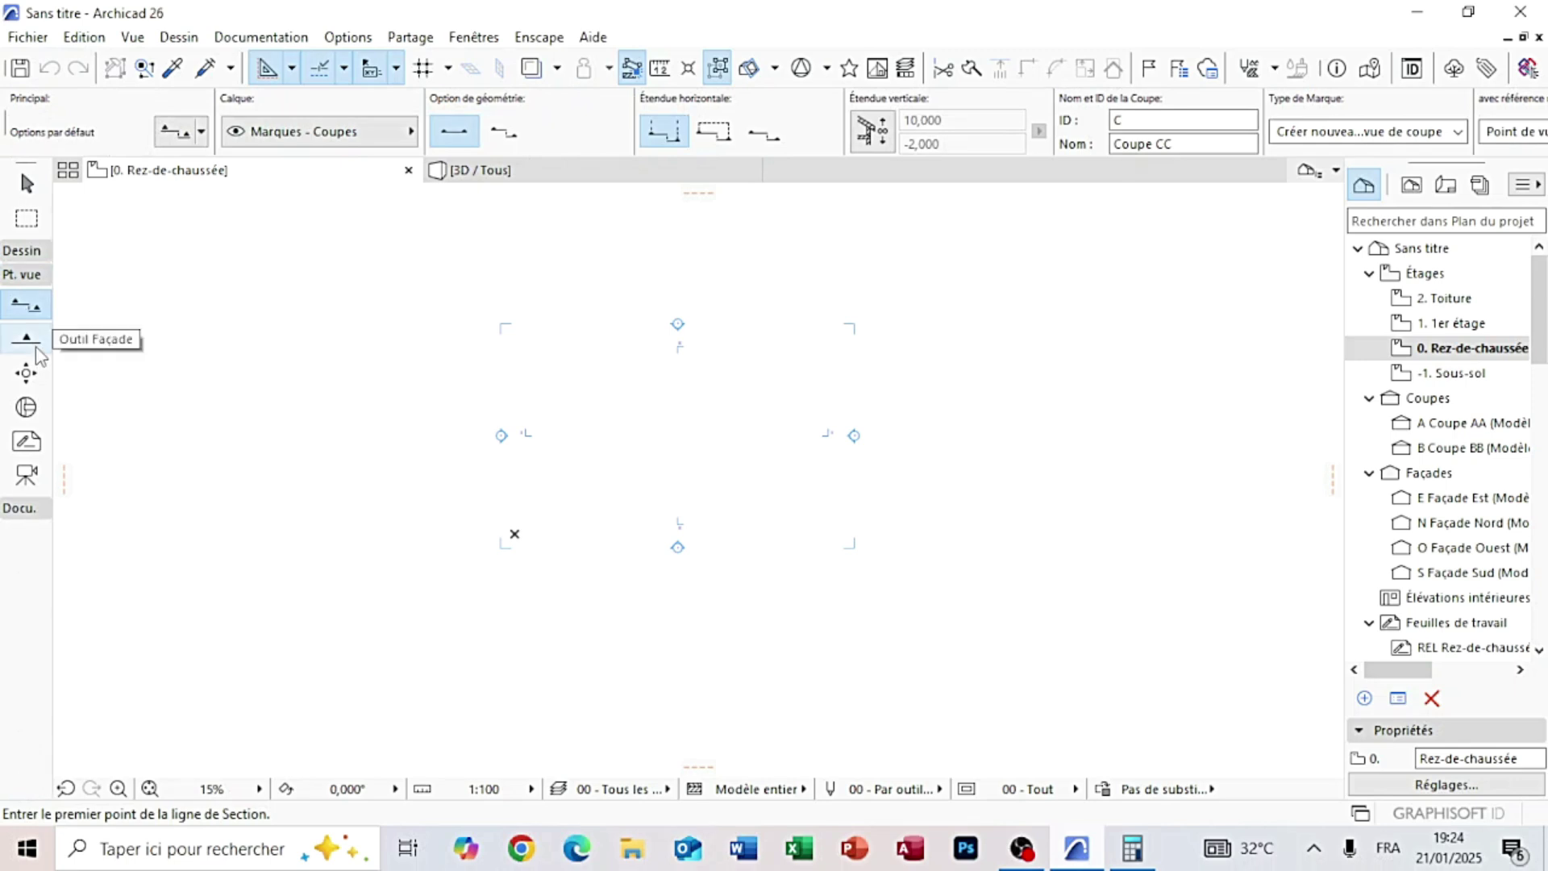
left_click(27, 340)
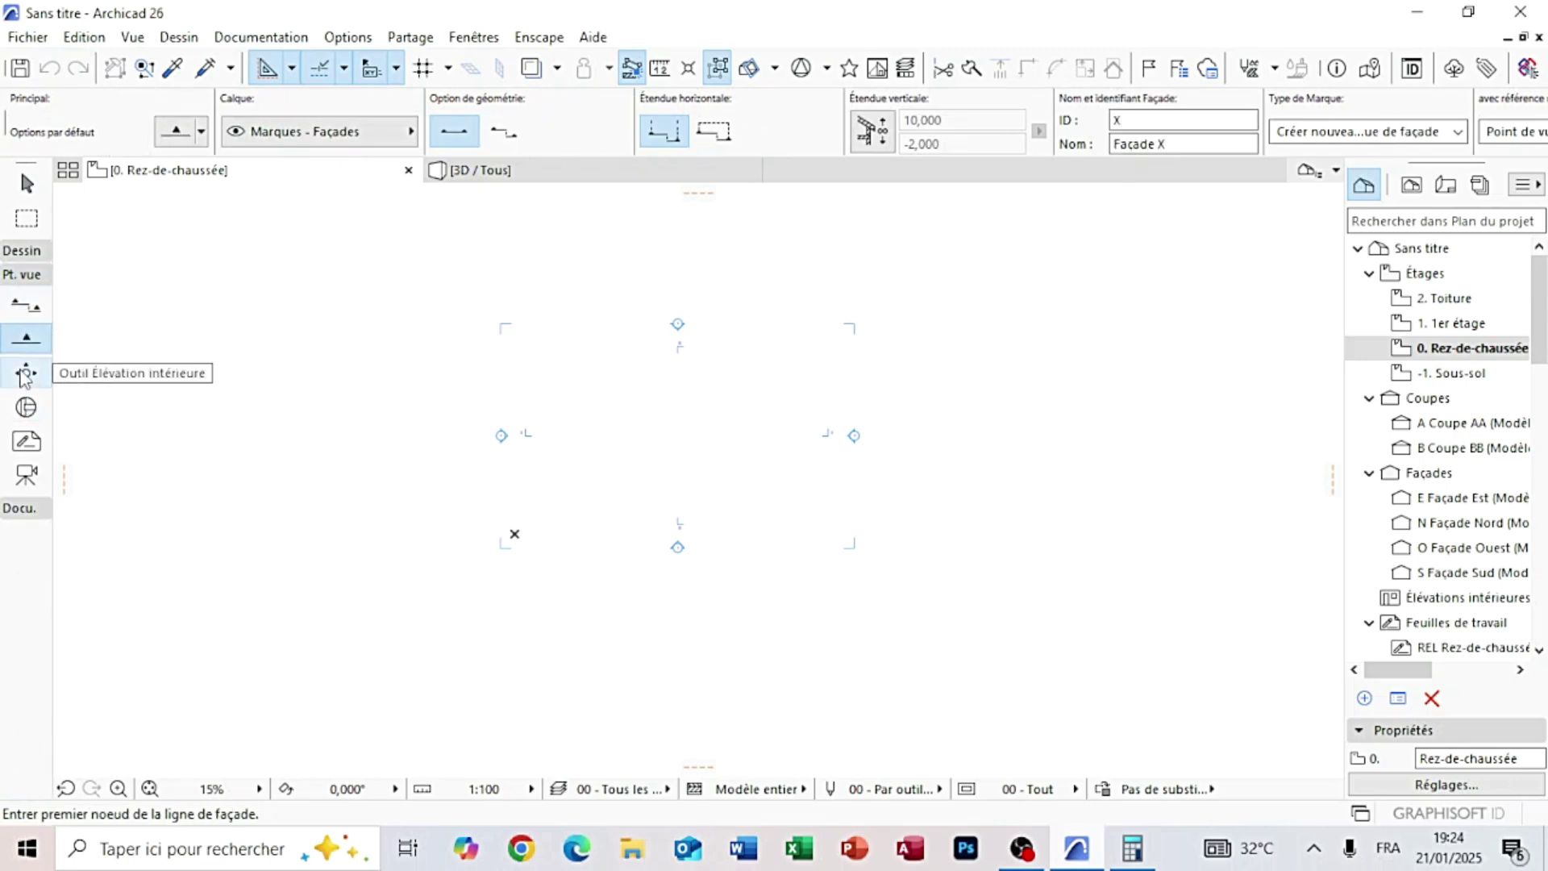
left_click(25, 374)
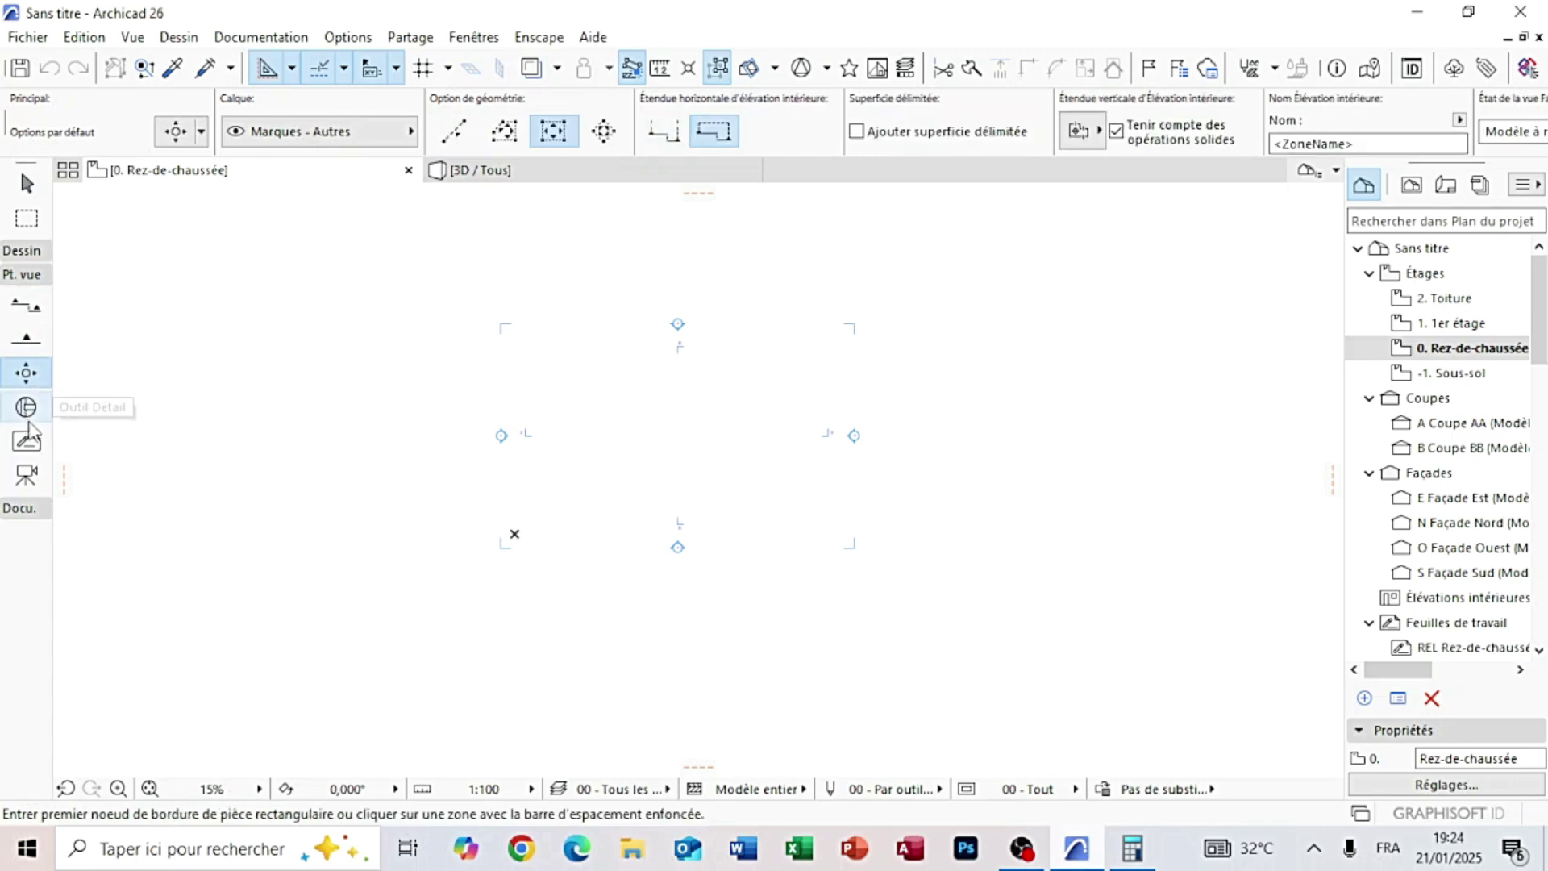
left_click(29, 412)
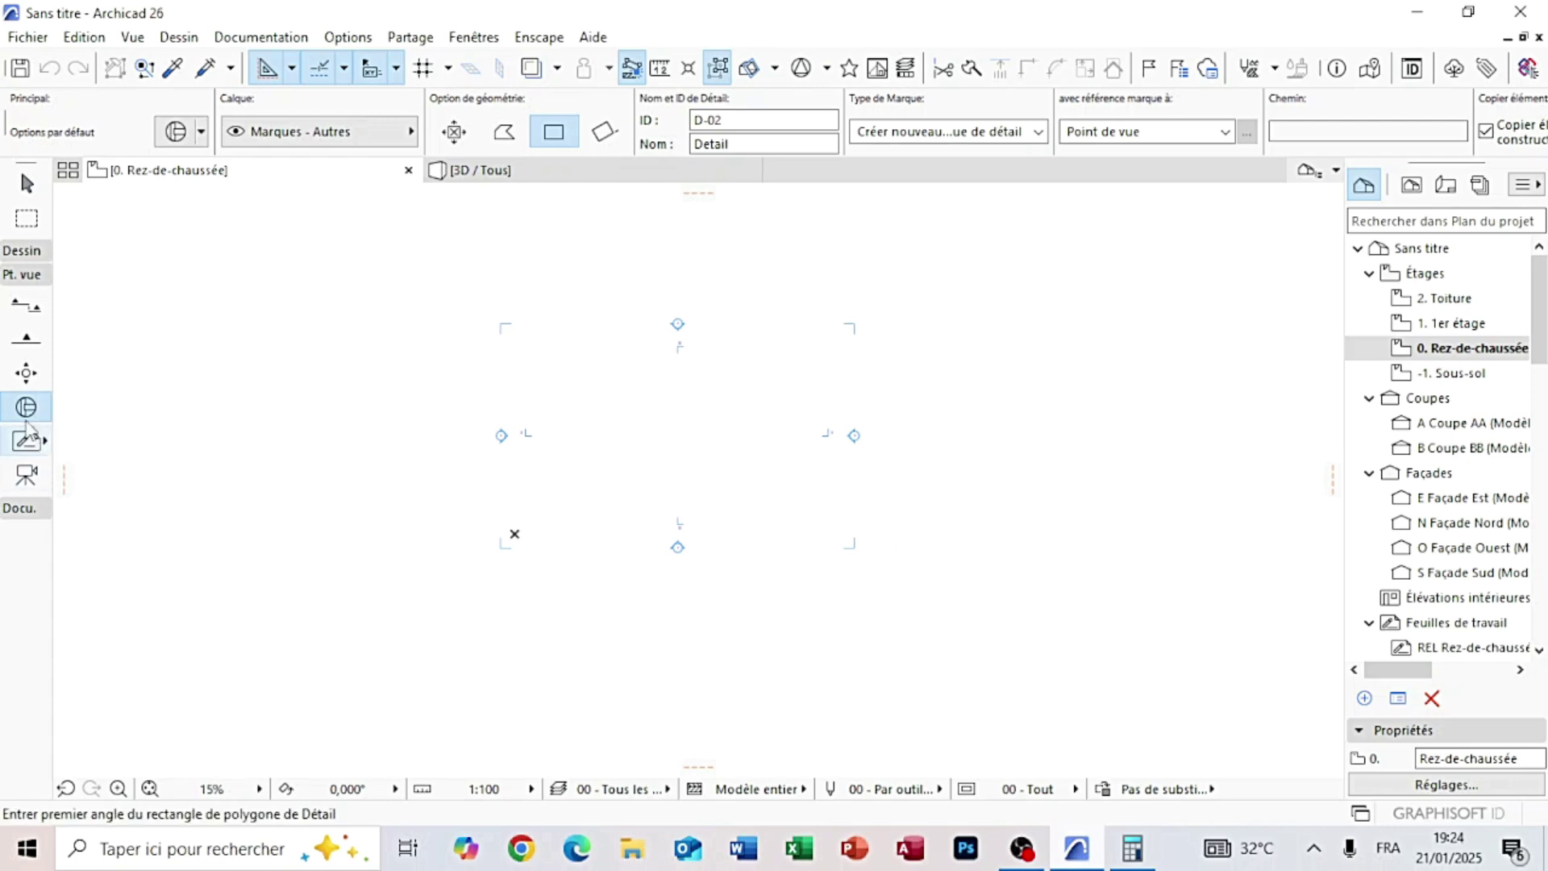
left_click(27, 439)
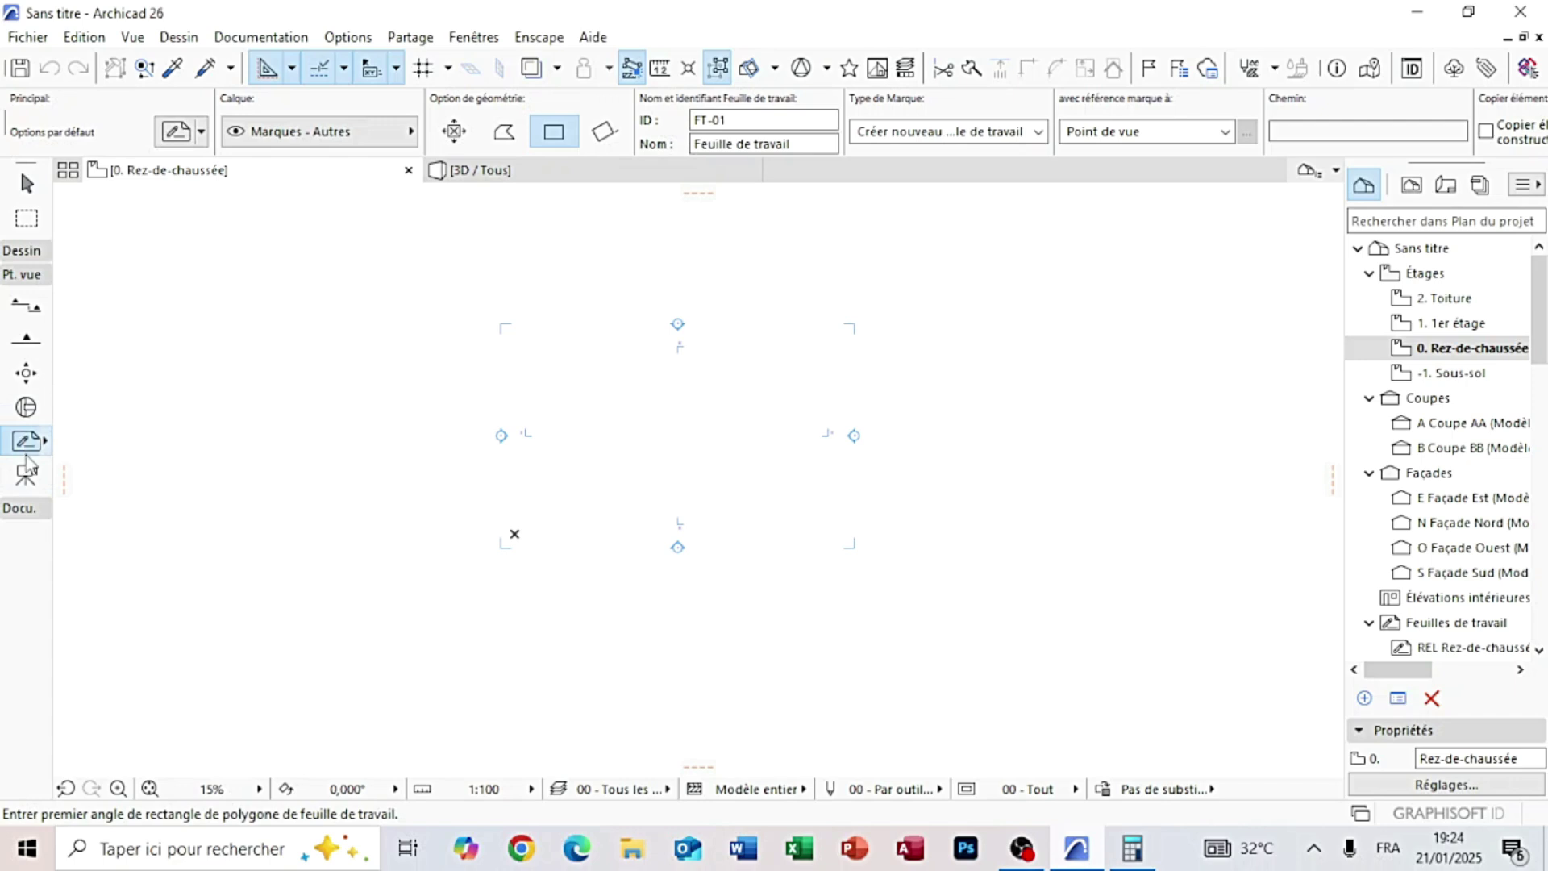
left_click(26, 474)
Examine the options of the documentation tools for line, spline, text, label and grid element
left_click(21, 274)
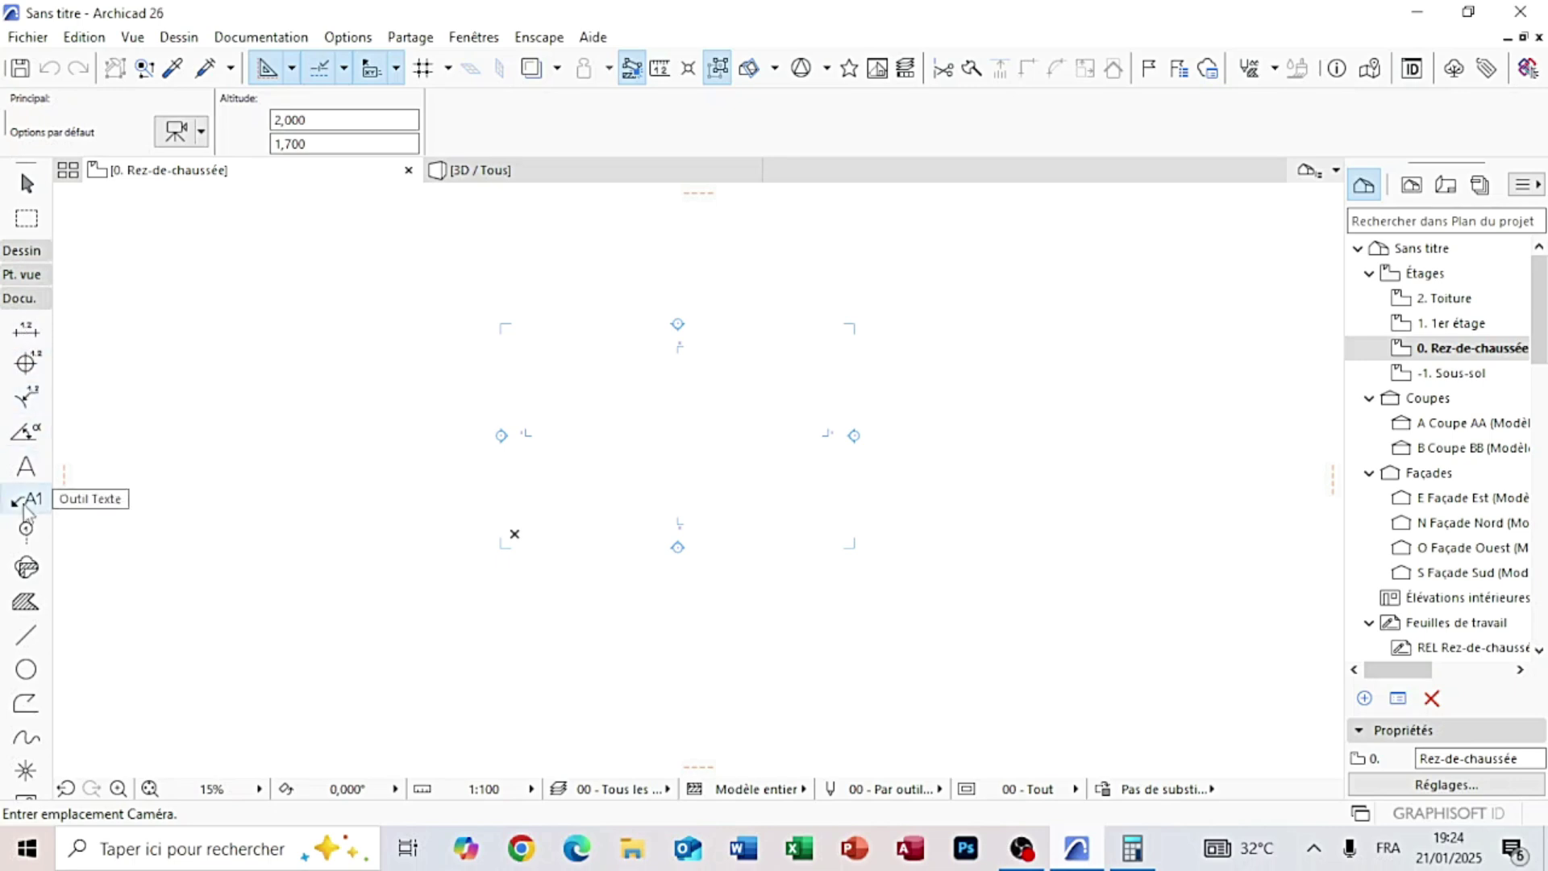
left_click(25, 638)
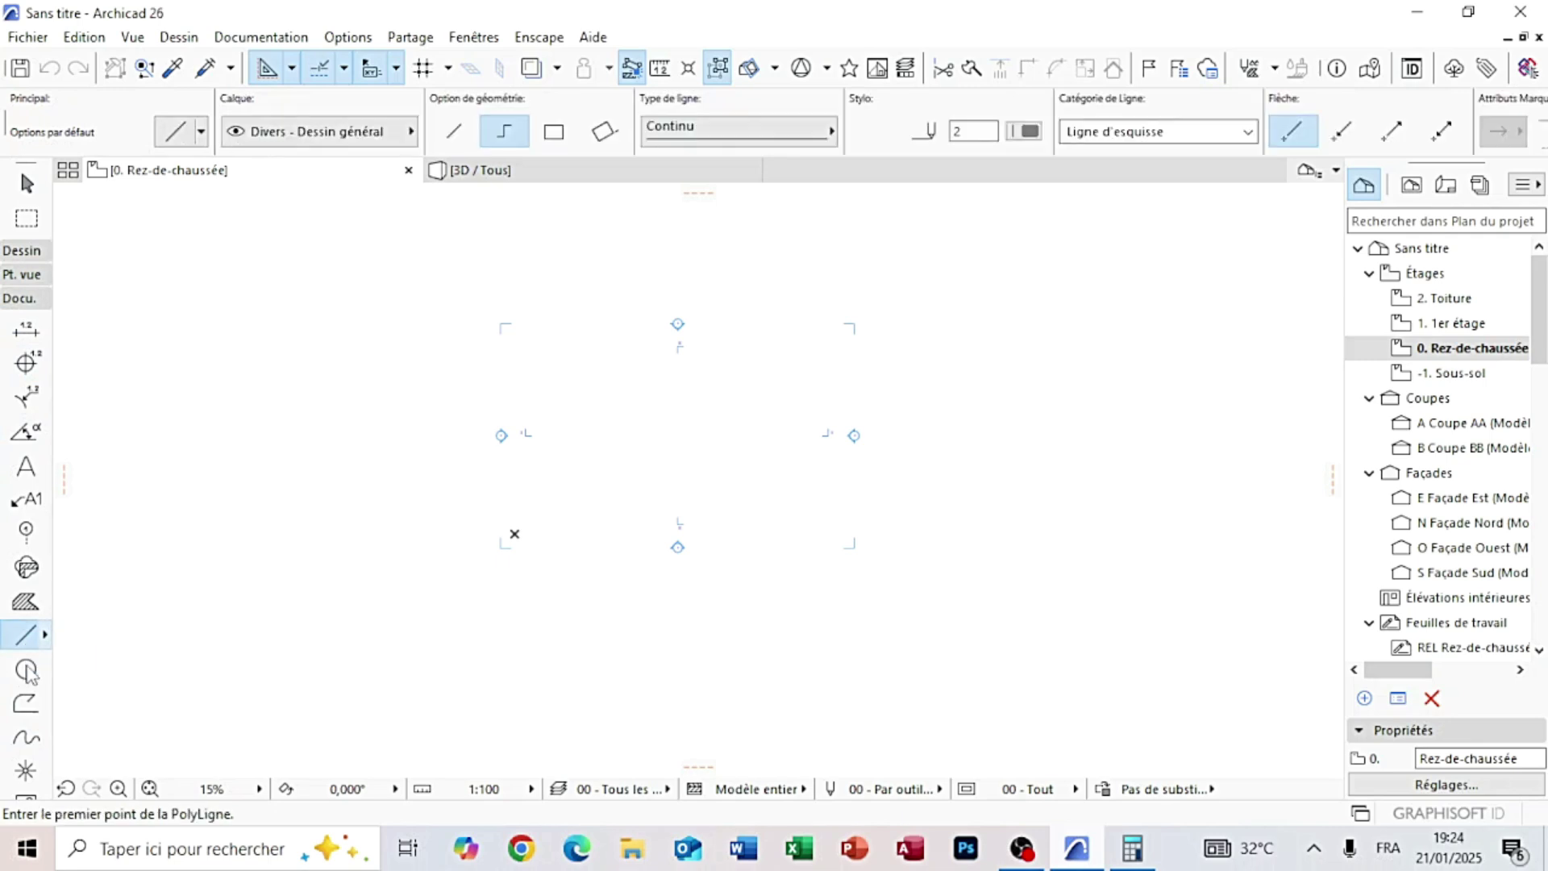
scroll(24, 710, "down", 2)
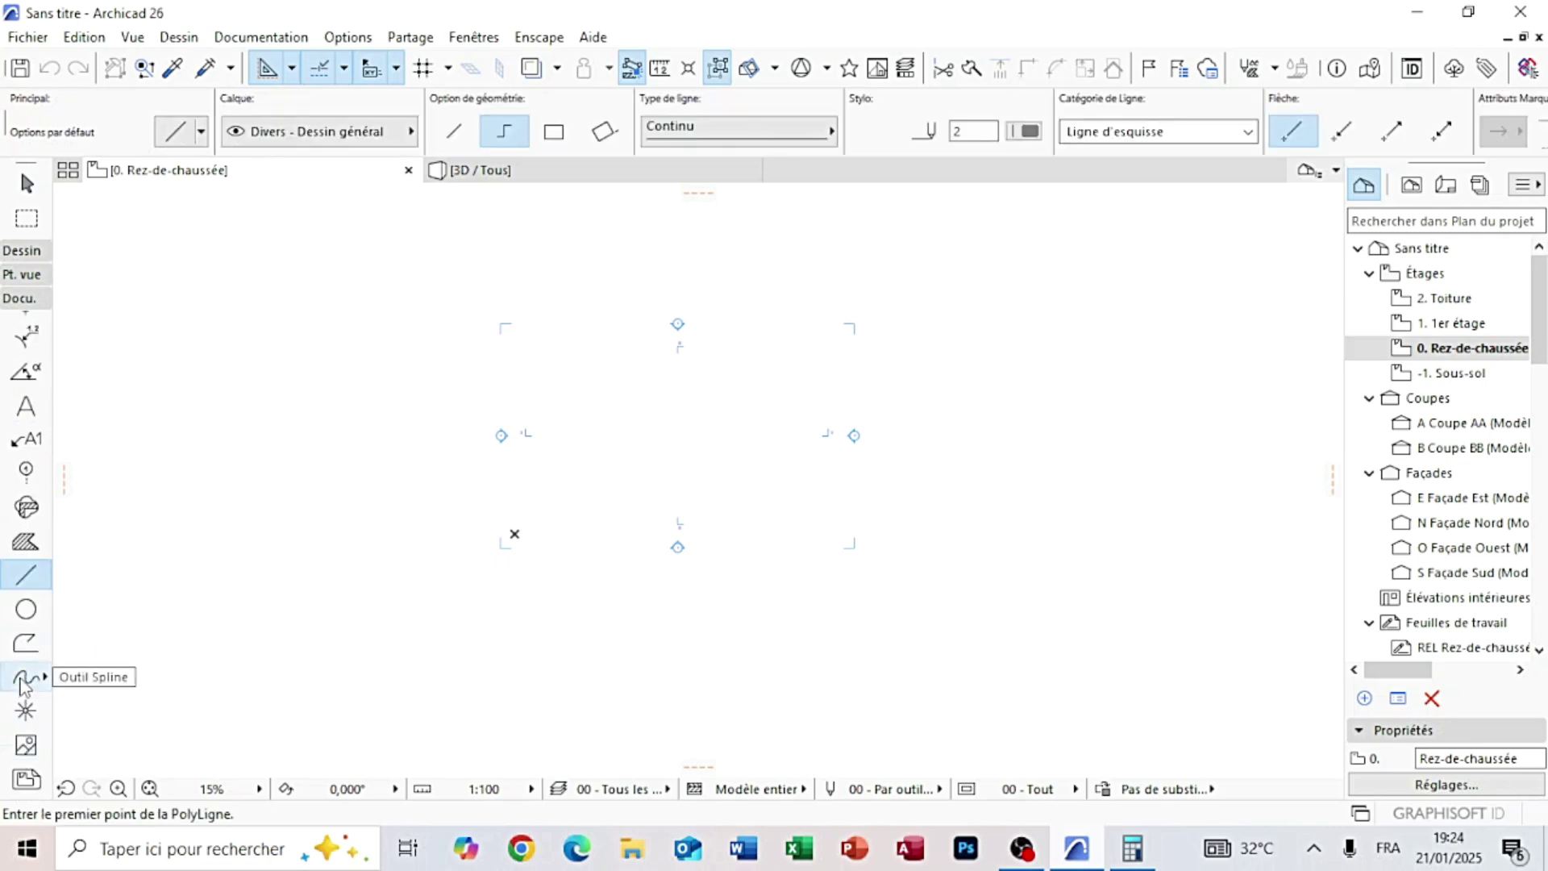
left_click(23, 680)
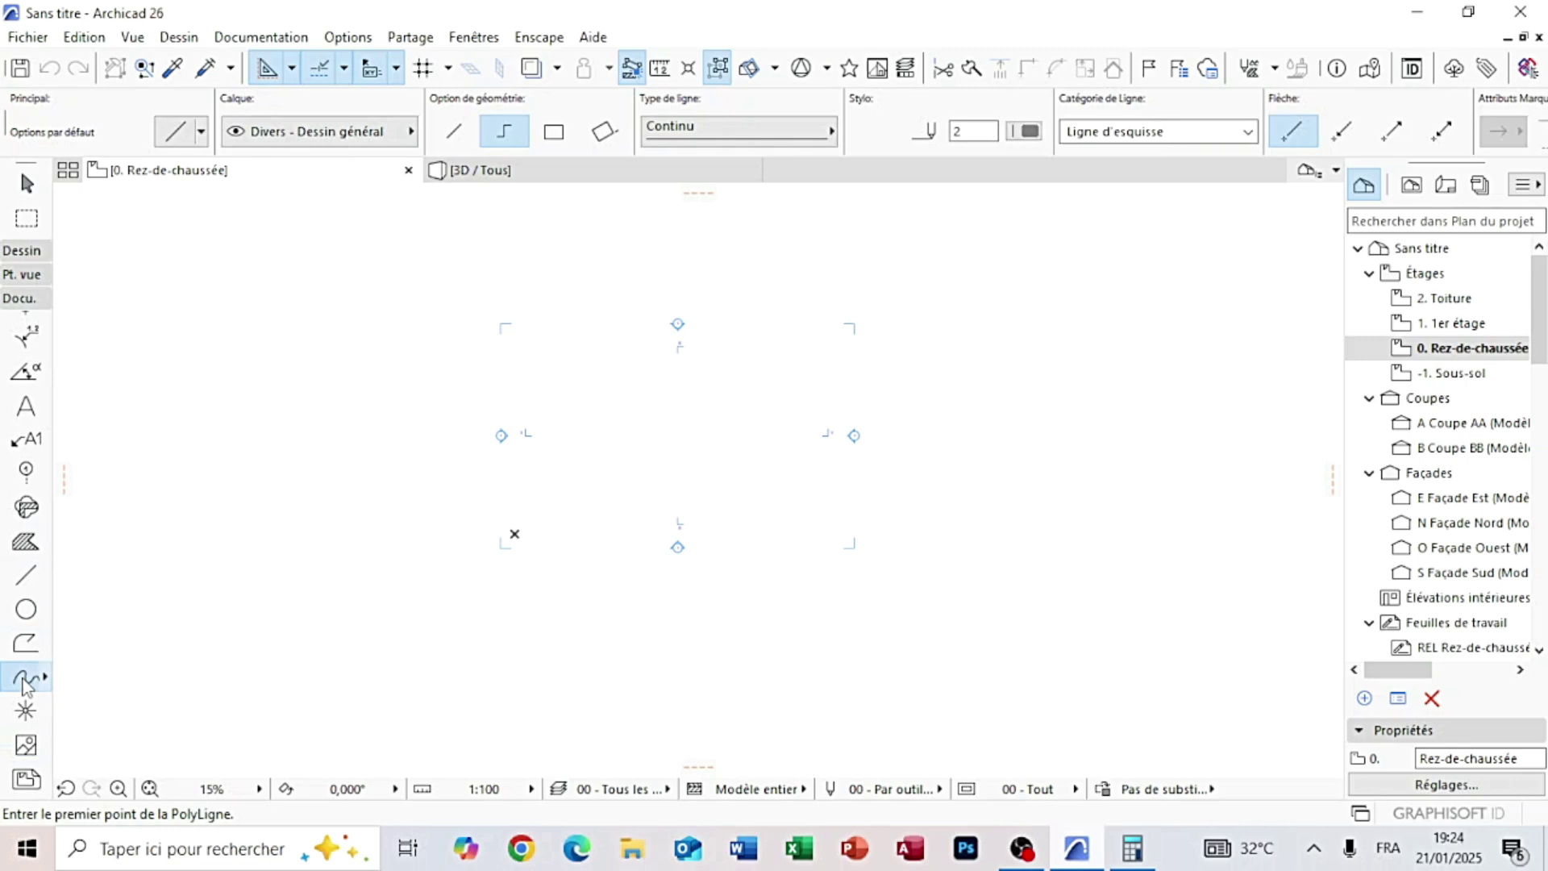
left_click(22, 408)
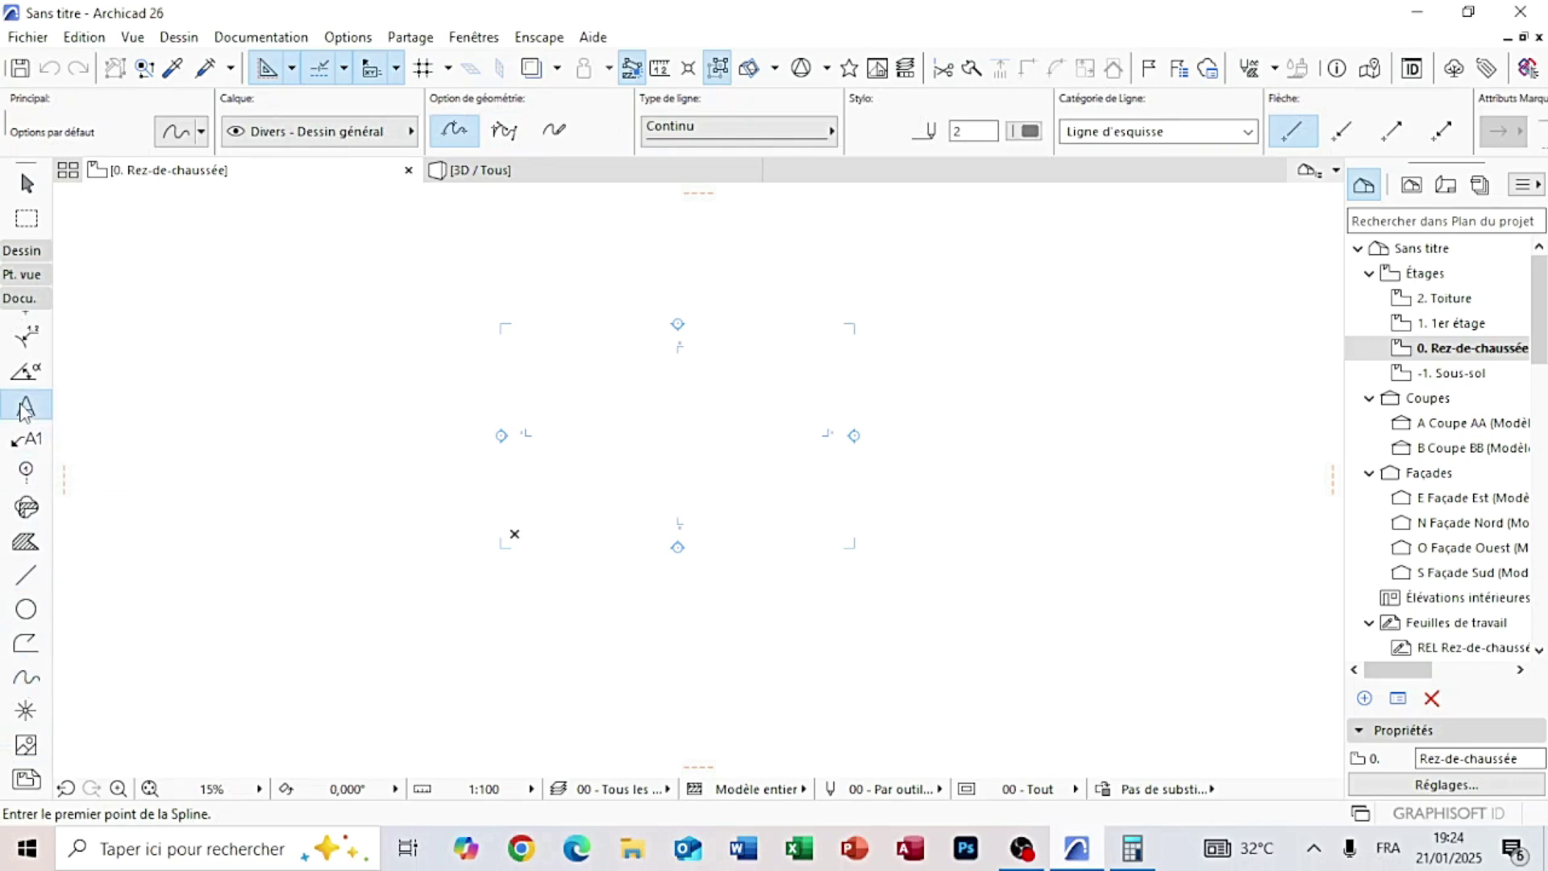
left_click(31, 442)
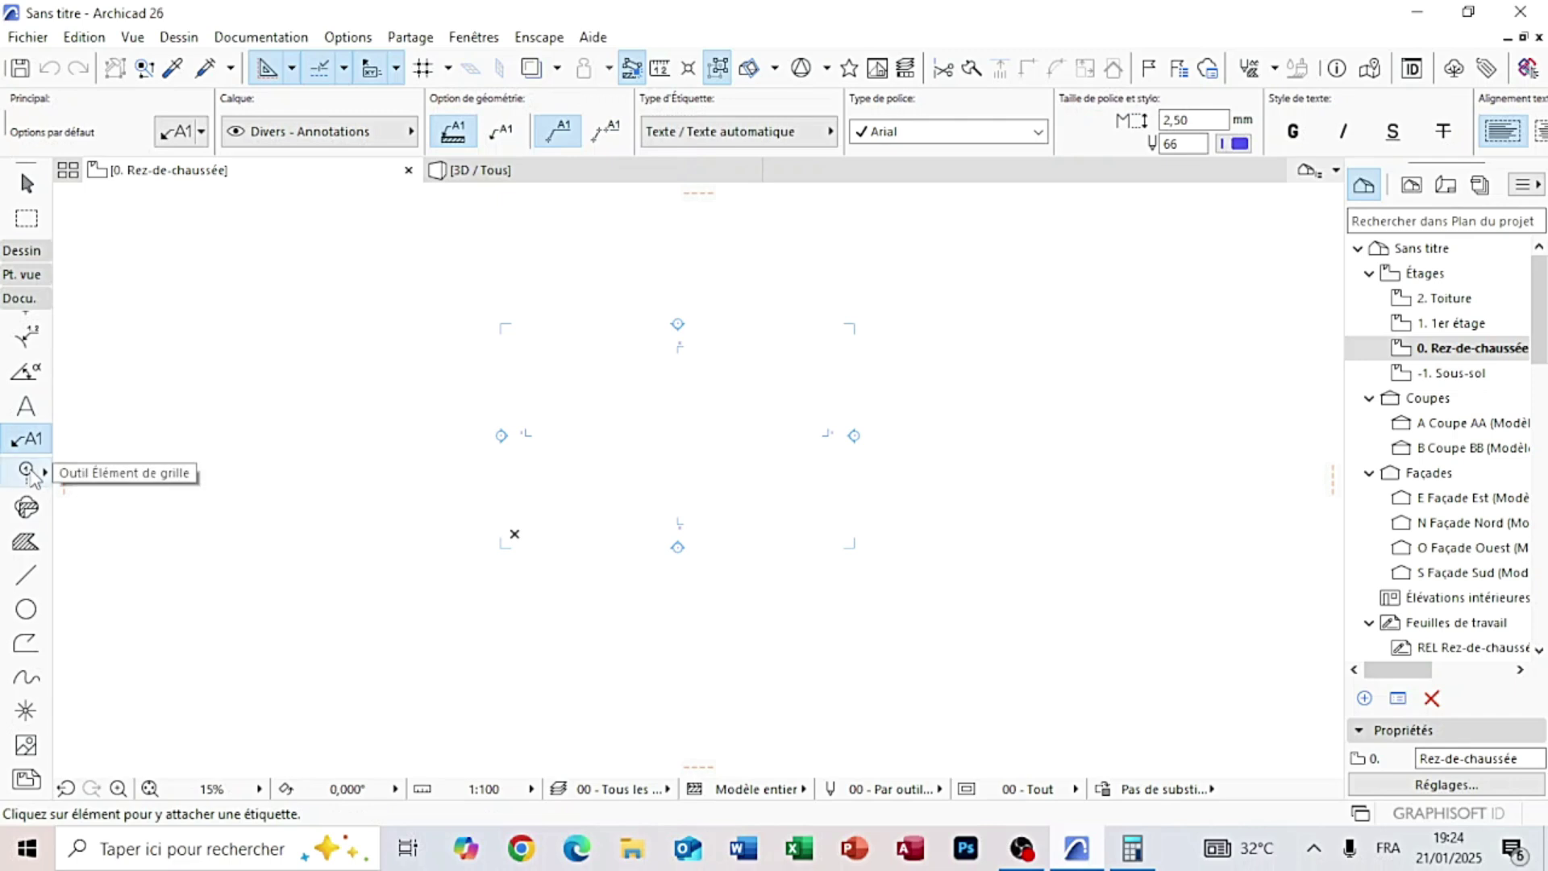
left_click(26, 471)
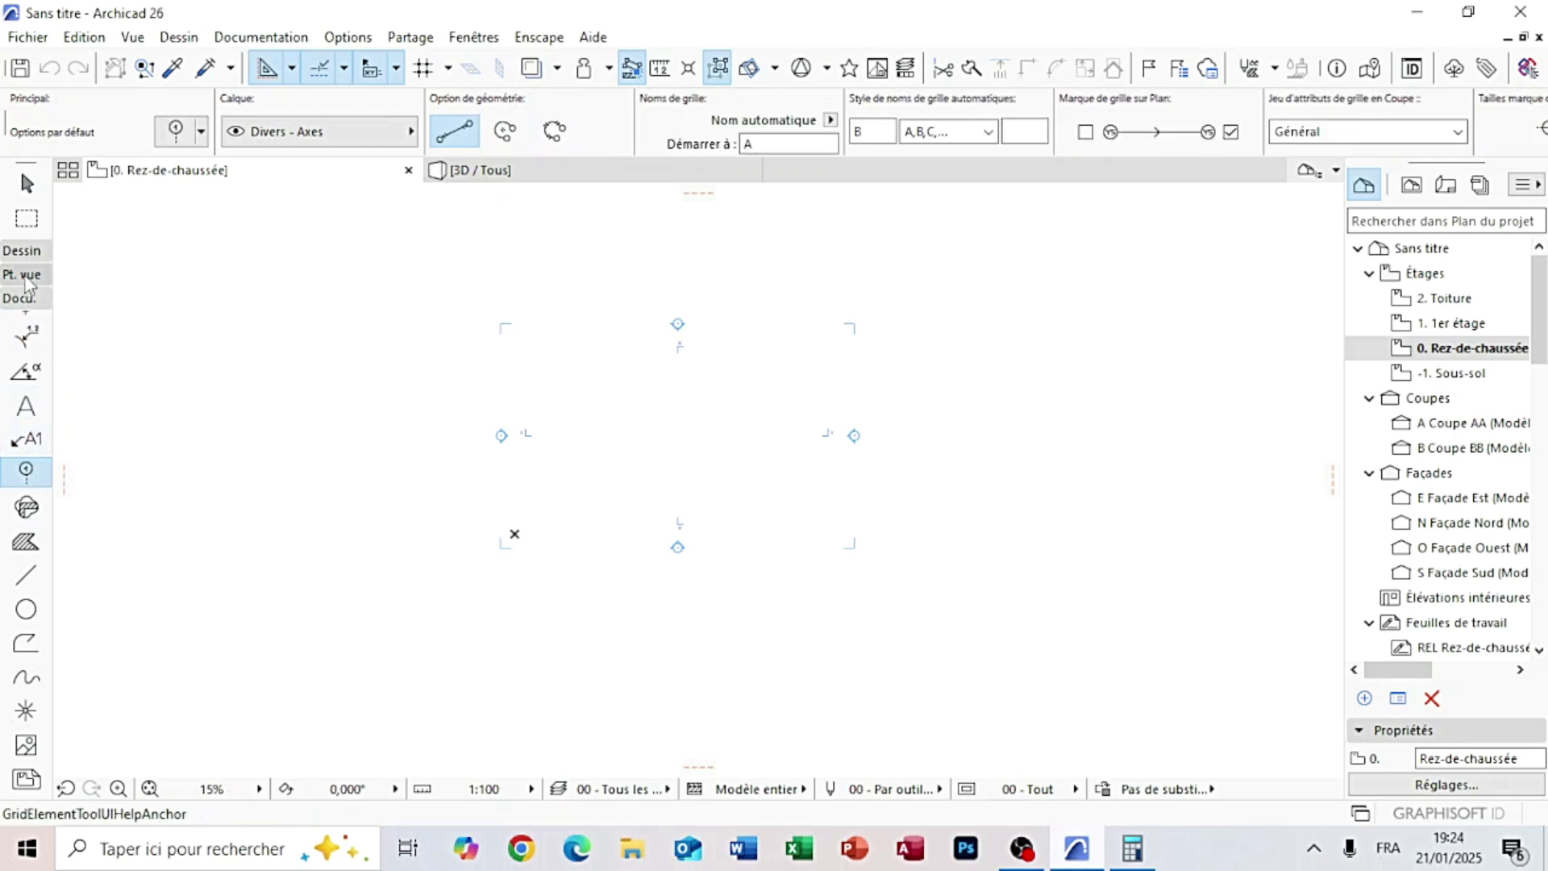
Activate the rectangular selection (Marquee) tool on the Rez-de-chaussée plan and look around the empty drawing area
left_click(25, 221)
scroll(305, 295, "up", 4)
scroll(523, 433, "down", 5)
scroll(804, 510, "down", 1)
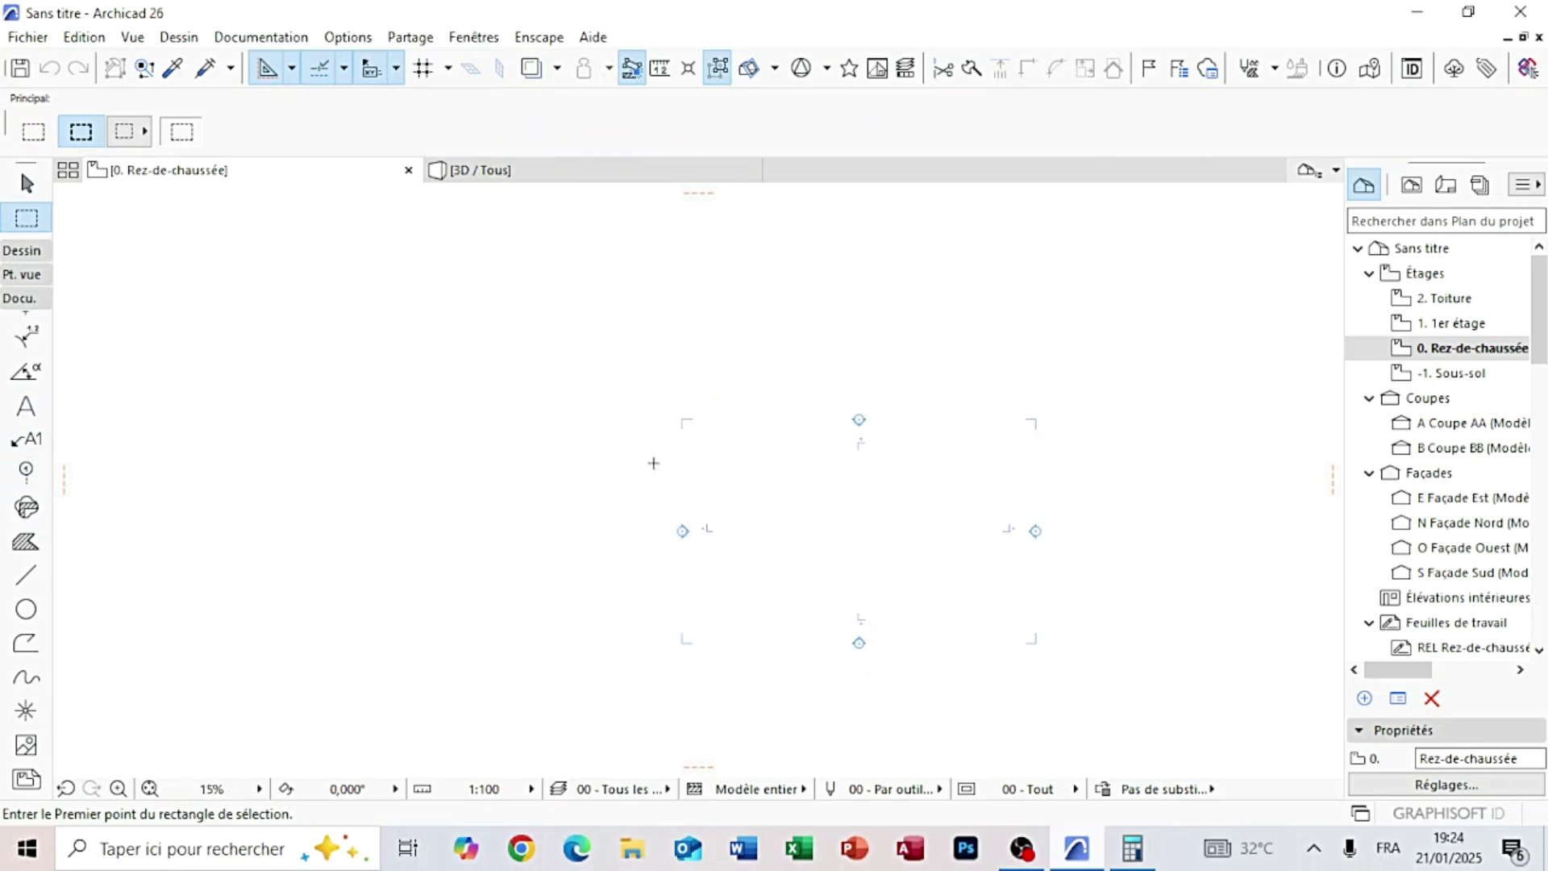